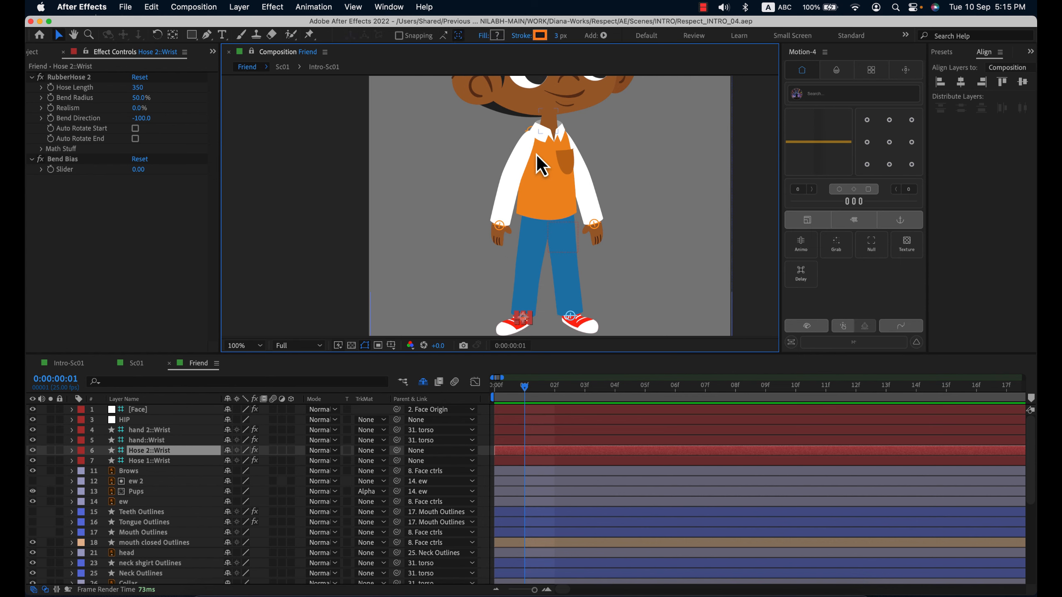
# Try out the hand 2::Wrist arm controller and pick the Hose 2::Wrist leg controller at the ankle
pyautogui.moveTo(503, 229)
pyautogui.mouseDown()
pyautogui.moveTo(559, 235)
pyautogui.moveTo(497, 227)
pyautogui.mouseUp()
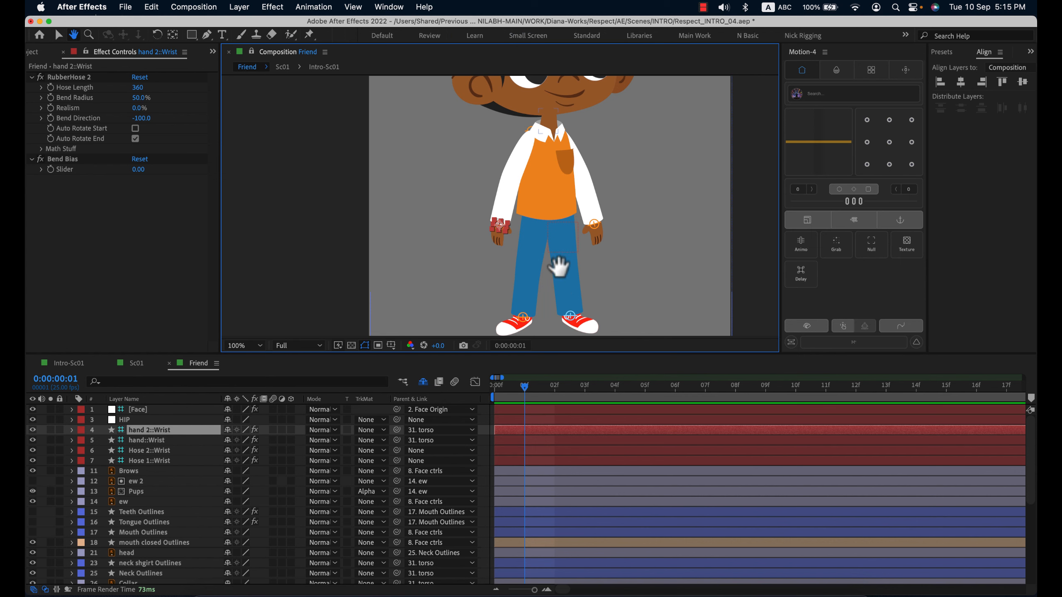
pyautogui.moveTo(561, 270); pyautogui.dragTo(557, 243)
pyautogui.click(516, 282)
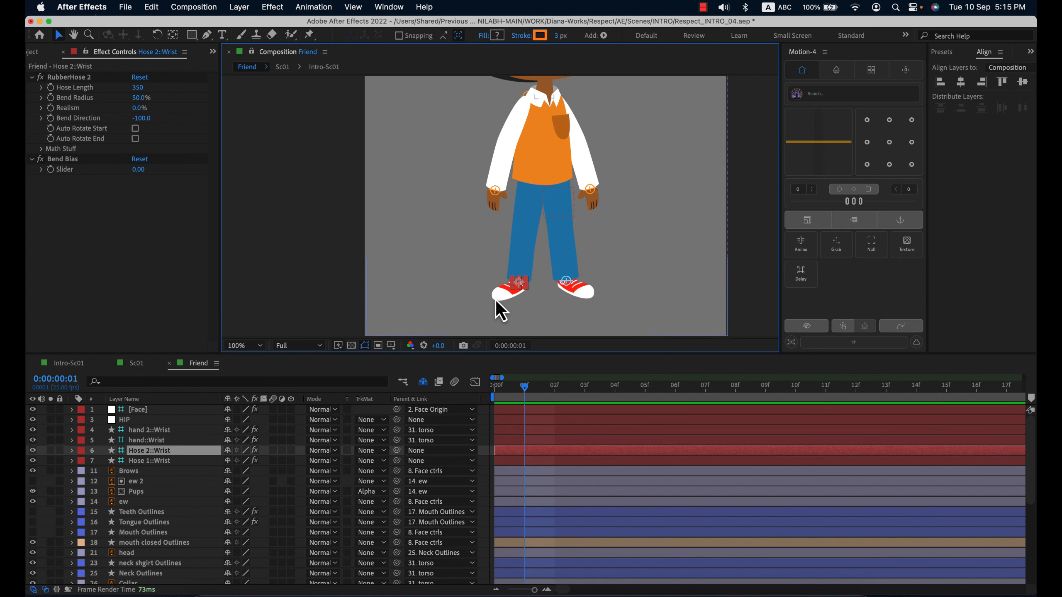
# Move the anchor point of the shoes layer up to the ankle joint
pyautogui.scroll(-5, 224, 499)
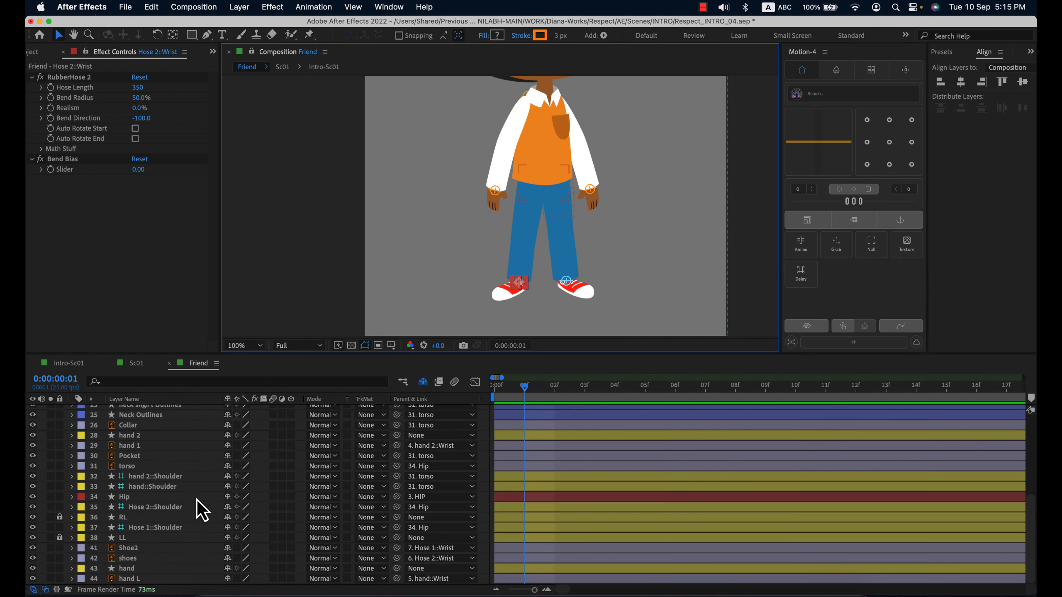
pyautogui.click(141, 561)
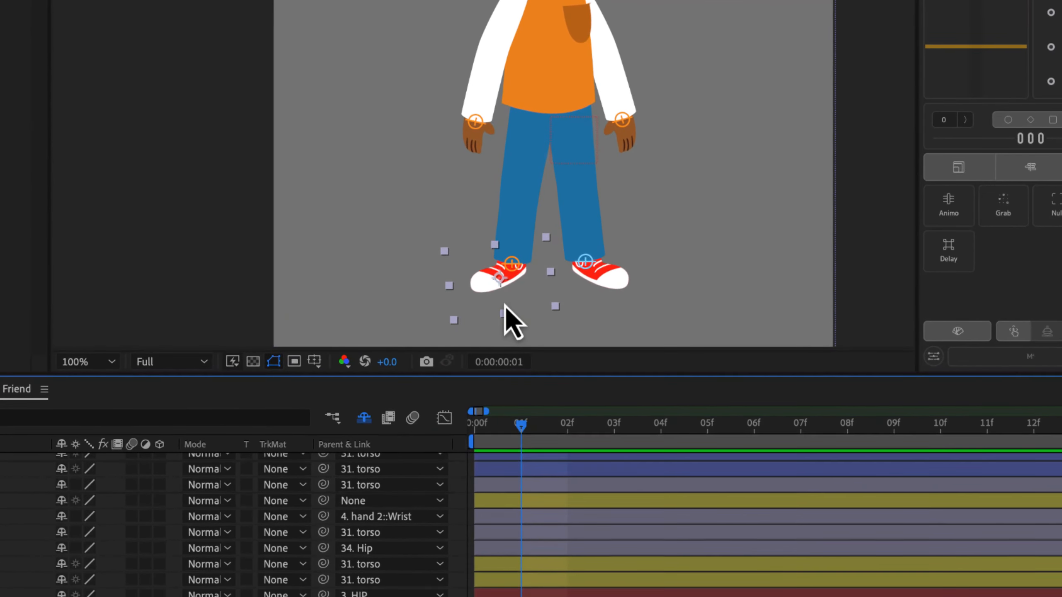
pyautogui.press('y')
pyautogui.moveTo(505, 285); pyautogui.dragTo(512, 264)
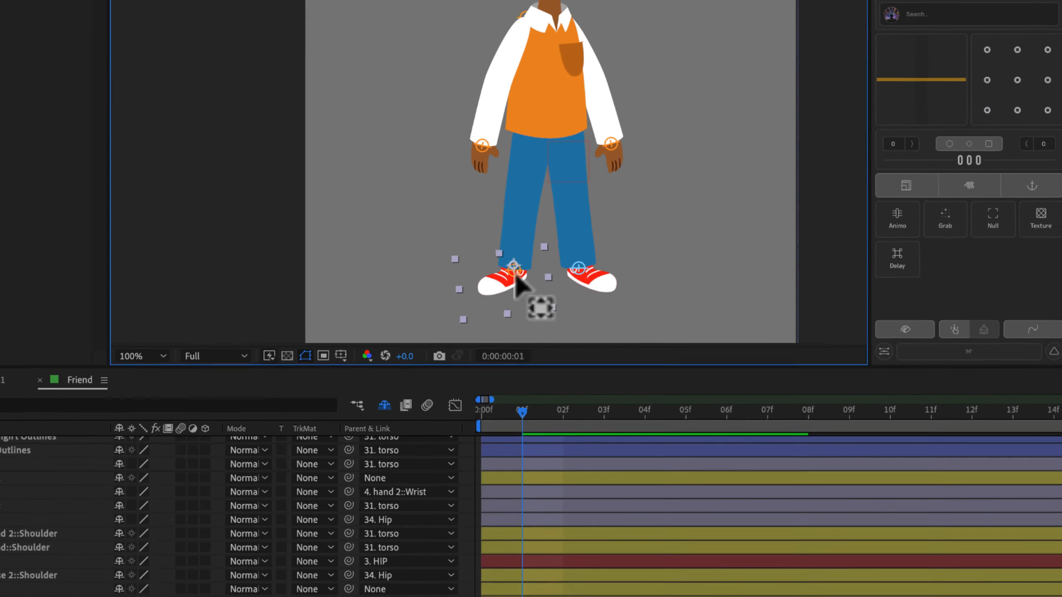
pyautogui.press('v')
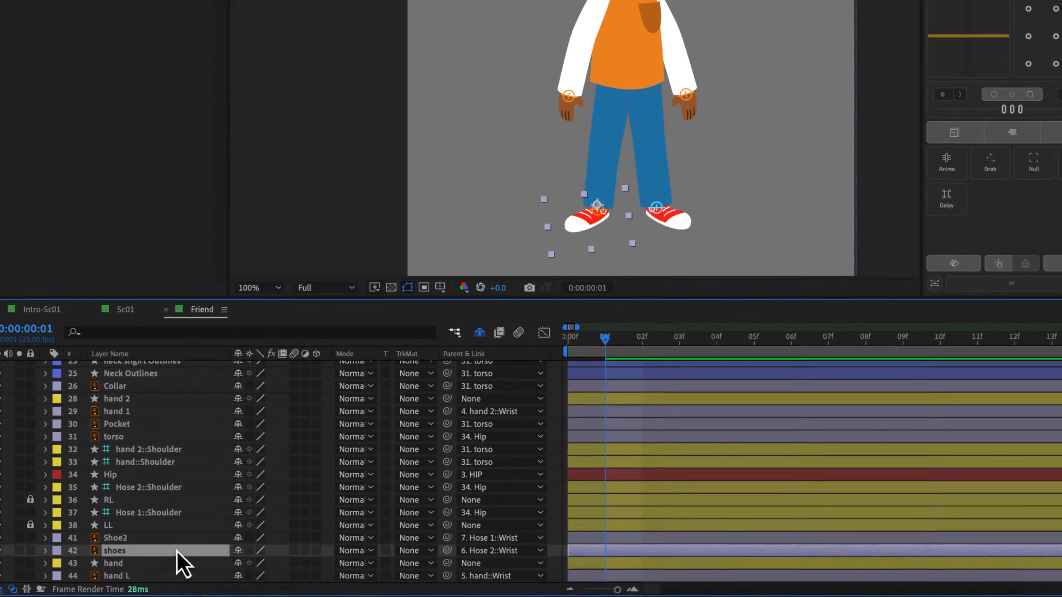
# Flip the shoes layer horizontally so both feet point the same way
pyautogui.rightClick(178, 556)
pyautogui.moveTo(255, 148)
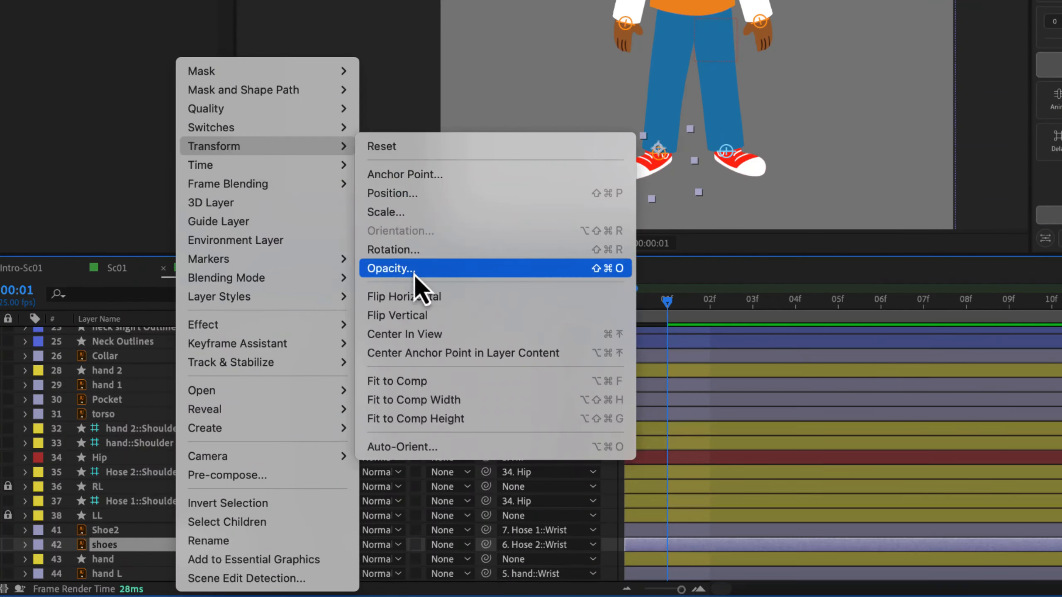
pyautogui.click(412, 296)
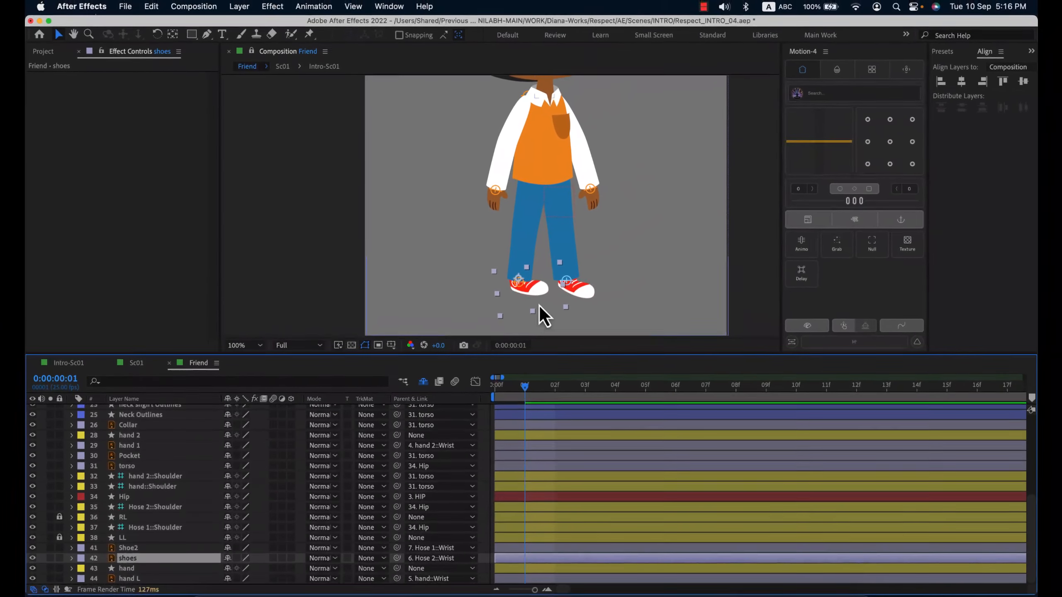
# Shift the flipped shoe slightly downward so it fits under the trouser leg at the ankle
pyautogui.scroll(1, 624, 238)
pyautogui.moveTo(673, 208); pyautogui.dragTo(677, 52)
pyautogui.press('v')
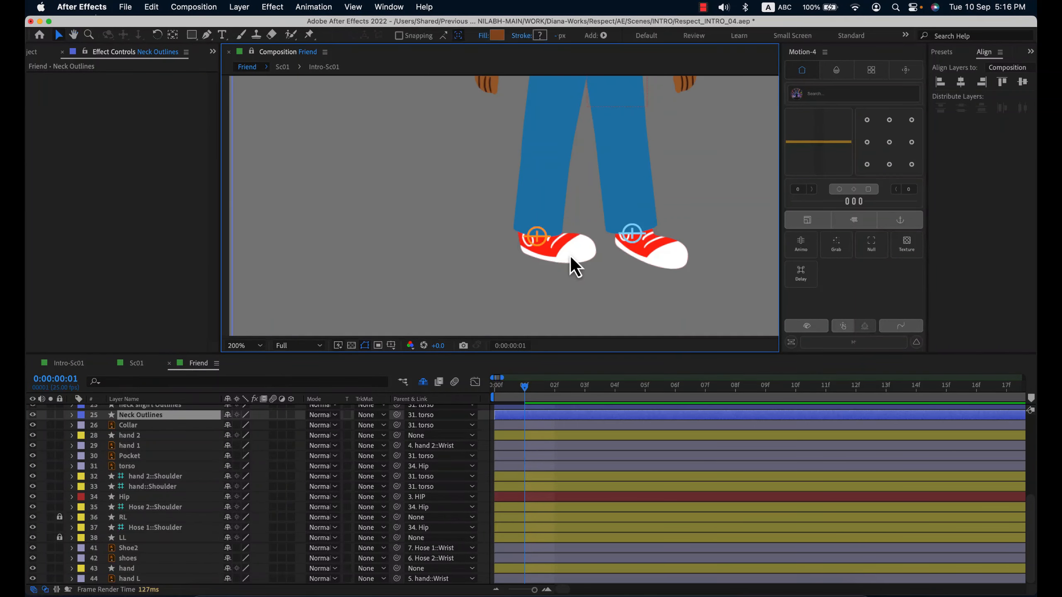
pyautogui.click(150, 558)
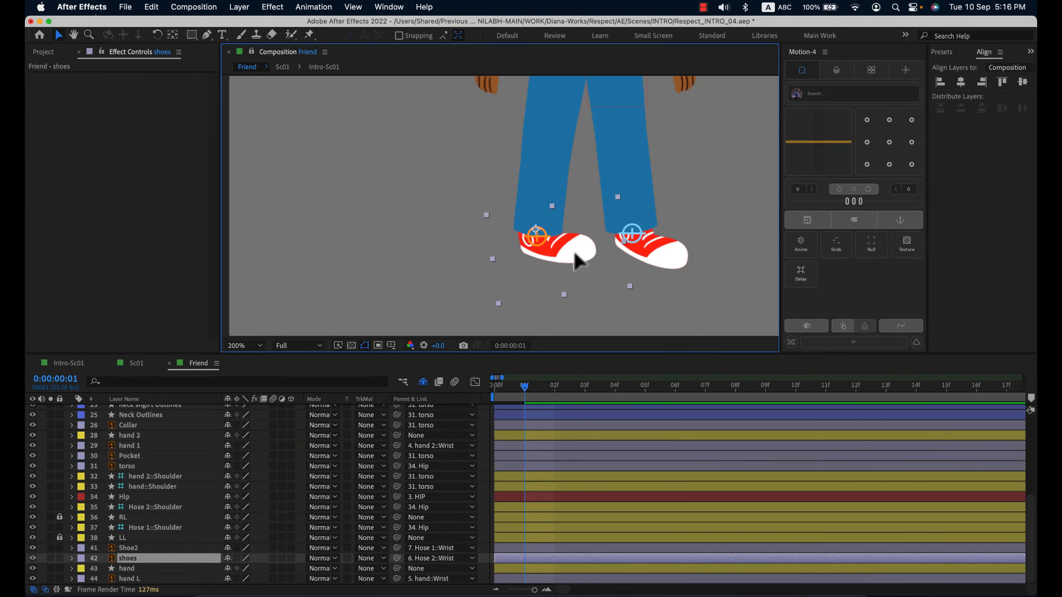
pyautogui.moveTo(576, 257); pyautogui.dragTo(578, 257)
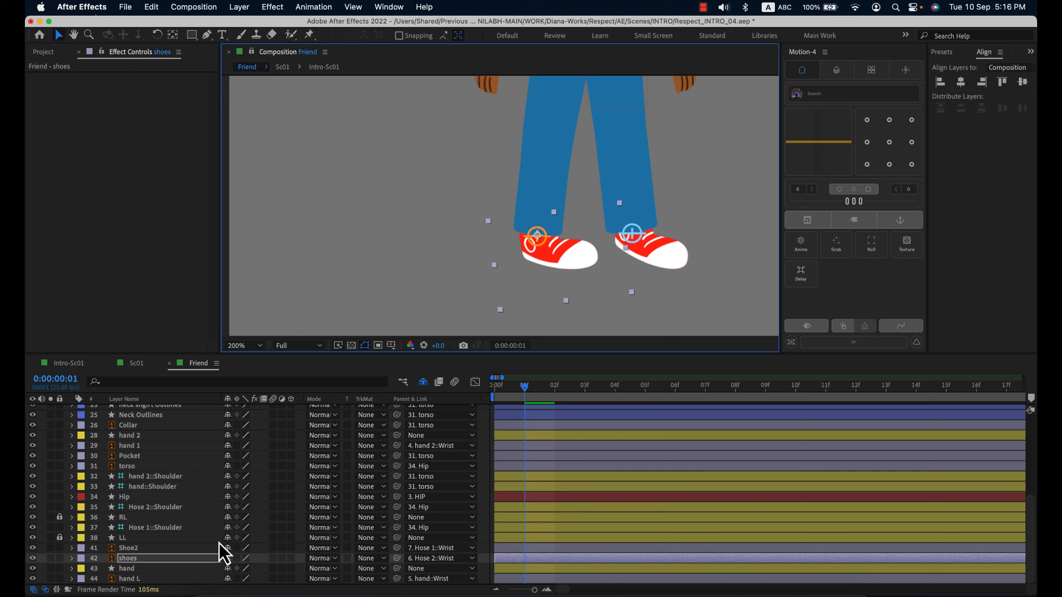
# Set the rotation of the shoes layer to 0
pyautogui.press('r')
pyautogui.click(237, 569)
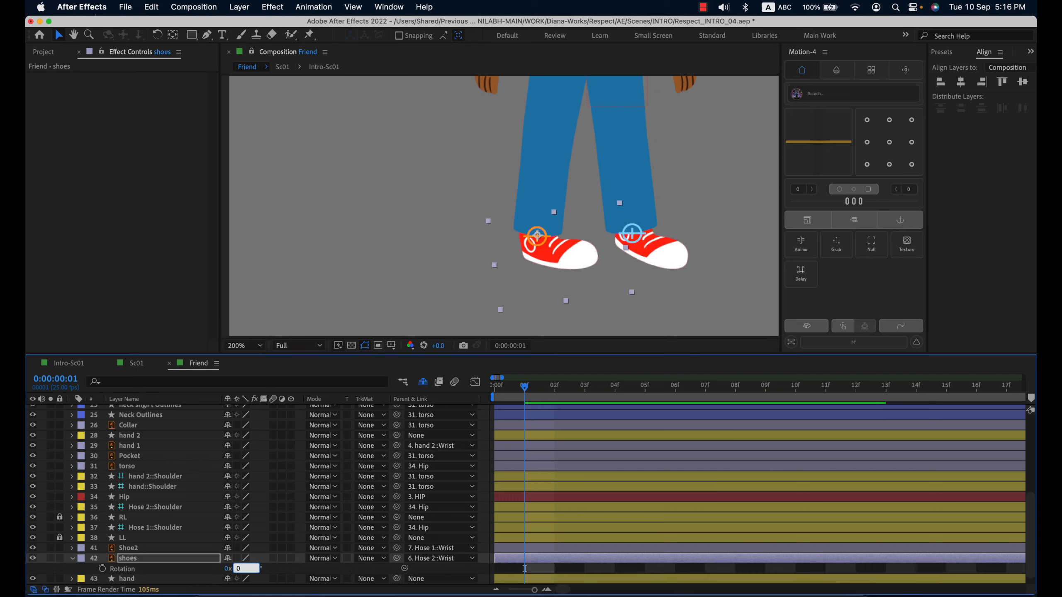
pyautogui.write('0')
pyautogui.press('Return')
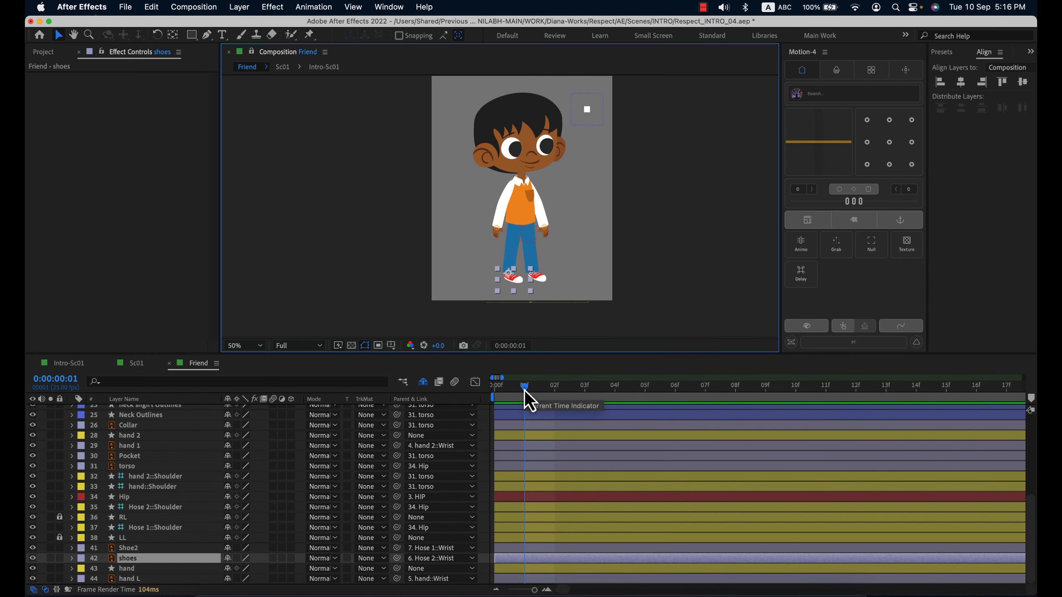
# Go to the first frame of the Friend composition and try out the Face joystick controller beside the head
pyautogui.moveTo(524, 391); pyautogui.dragTo(471, 393)
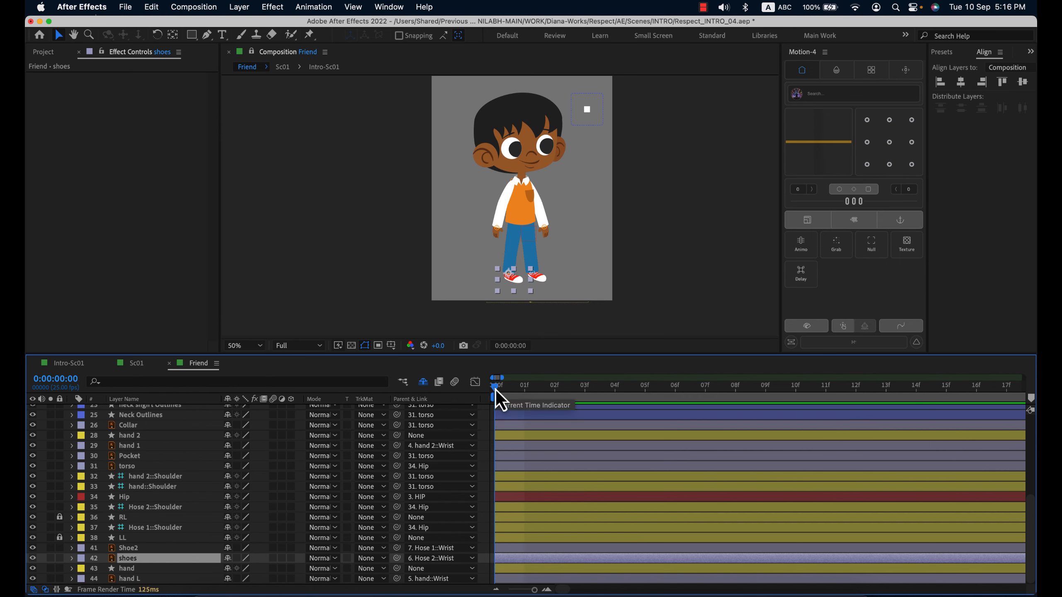
pyautogui.click(588, 113)
pyautogui.press('.')
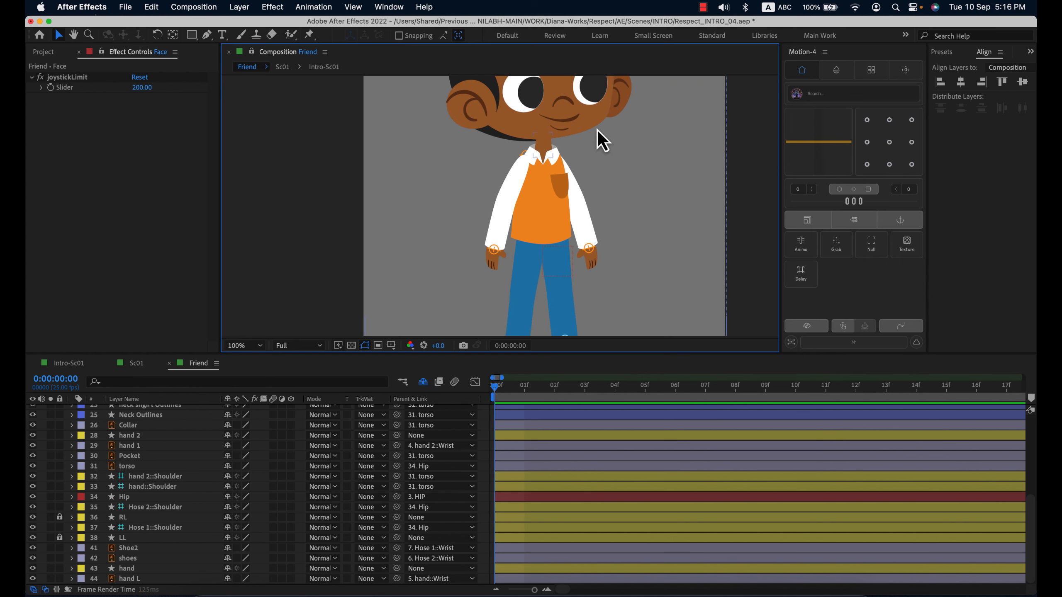
pyautogui.press('h')
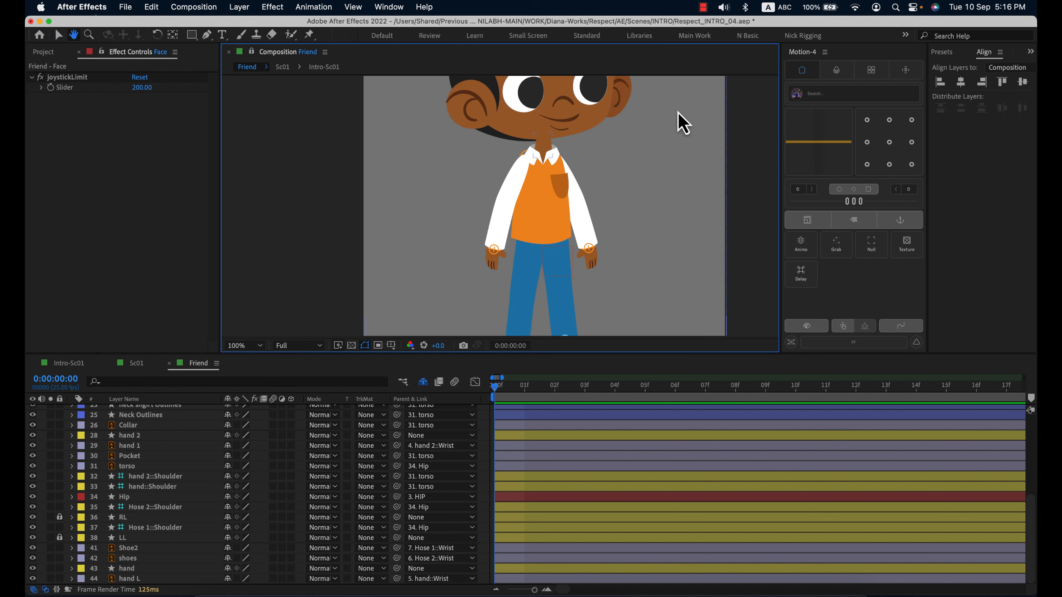
pyautogui.moveTo(677, 116); pyautogui.dragTo(657, 226)
pyautogui.press('v')
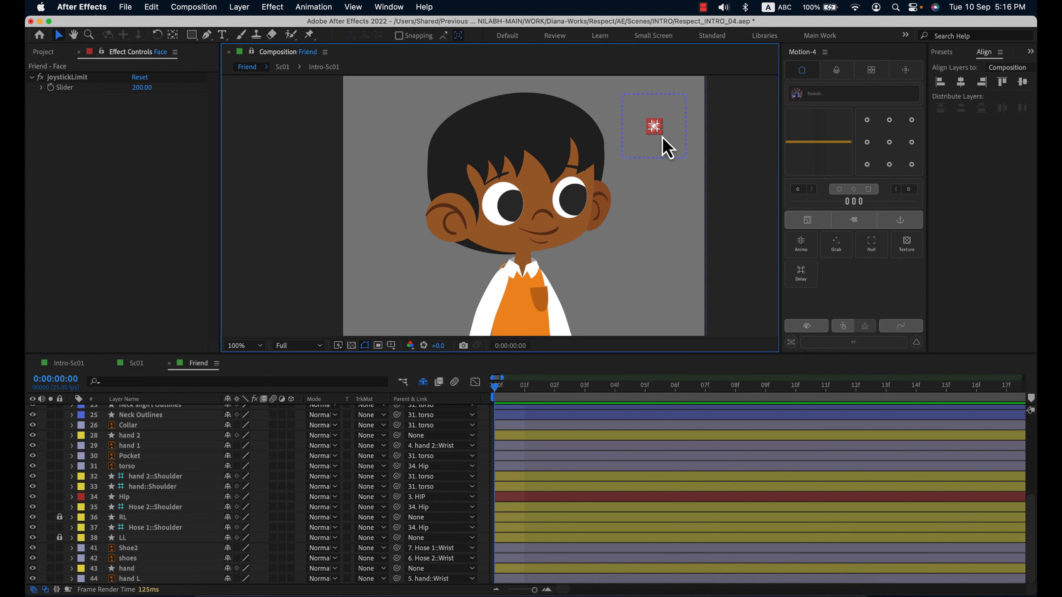
pyautogui.moveTo(655, 130)
pyautogui.mouseDown()
pyautogui.moveTo(654, 140)
pyautogui.moveTo(658, 116)
pyautogui.moveTo(657, 157)
pyautogui.moveTo(657, 126)
pyautogui.mouseUp()
pyautogui.scroll(-1, 533, 227)
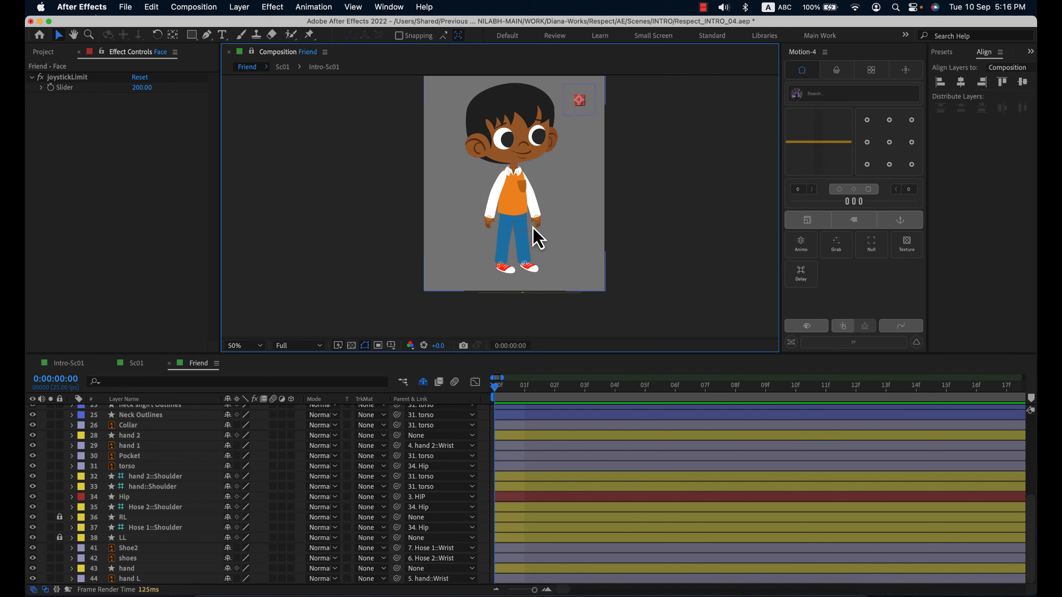
# Lift the Hose 2::Wrist foot controller to bend the leg and set its RubberHose Bend Direction to 100
pyautogui.click(502, 271)
pyautogui.moveTo(502, 272)
pyautogui.mouseDown()
pyautogui.moveTo(496, 257)
pyautogui.moveTo(507, 257)
pyautogui.mouseUp()
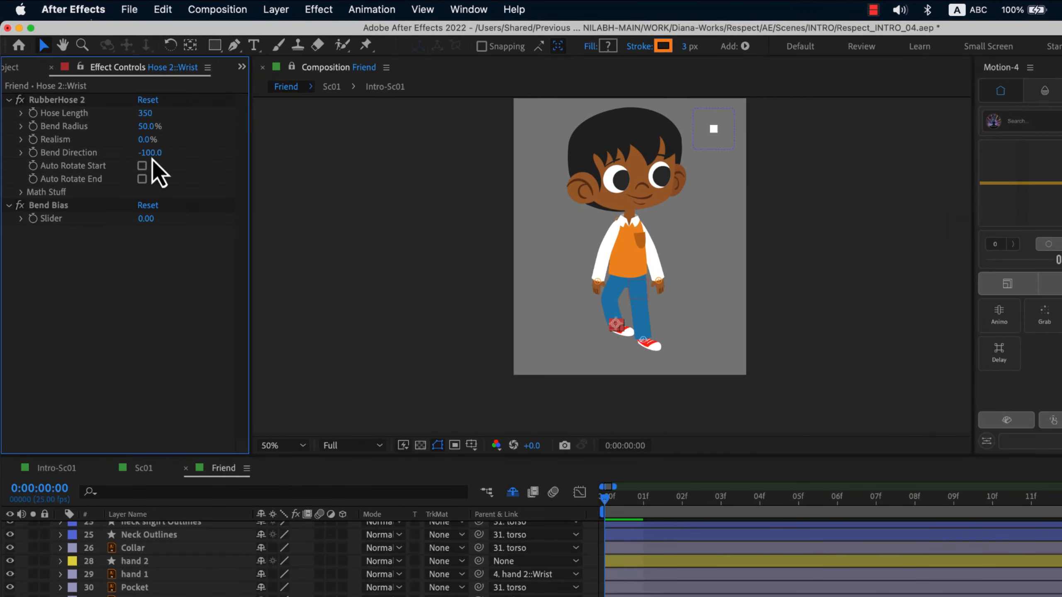
pyautogui.click(144, 121)
pyautogui.write('100')
pyautogui.press('Return')
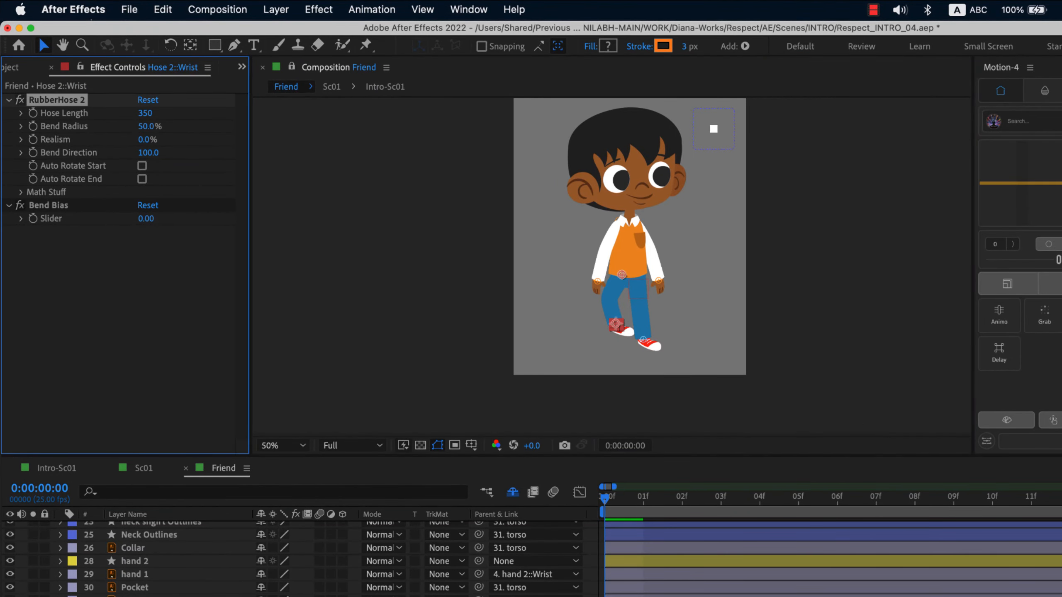
pyautogui.scroll(1, 641, 344)
pyautogui.press('space')
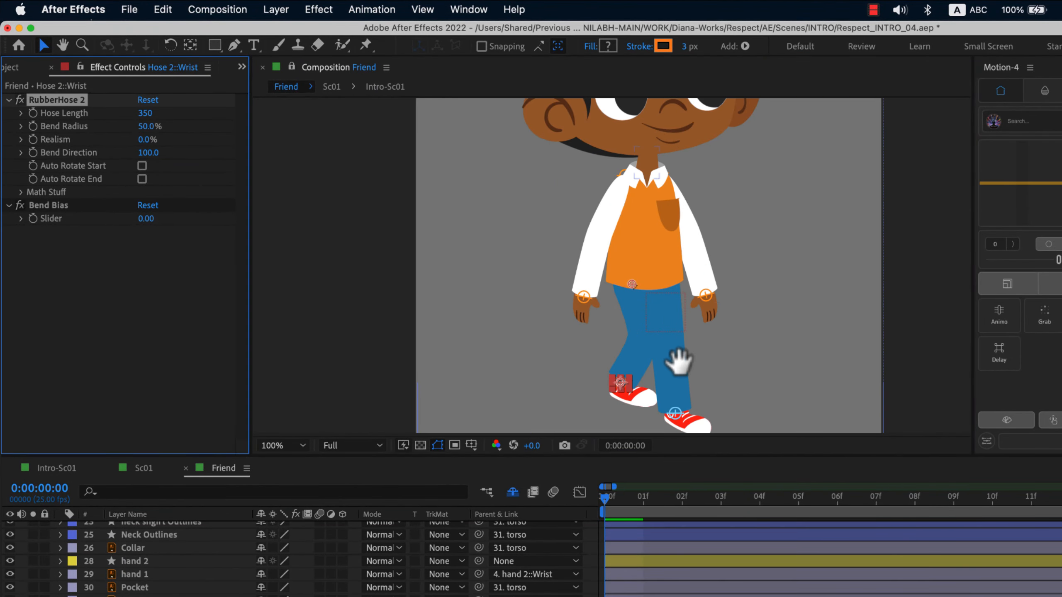
pyautogui.moveTo(678, 363); pyautogui.dragTo(712, 227)
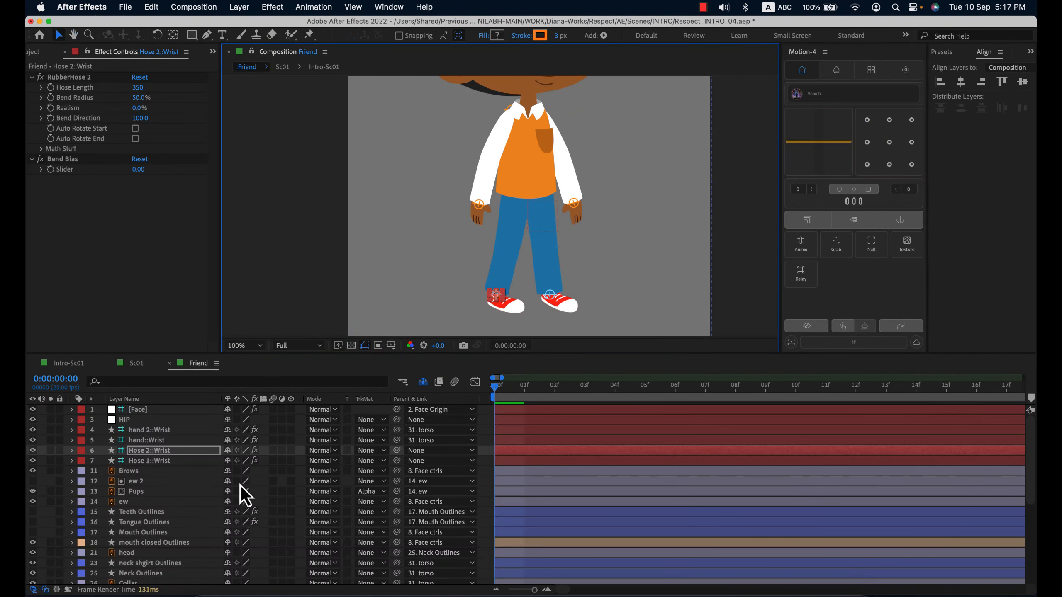
# Select both ankle controllers, both hand controllers and the HIP null together in the composition, leaving out the Face controller
pyautogui.scroll(-1, 169, 484)
pyautogui.scroll(1, 170, 483)
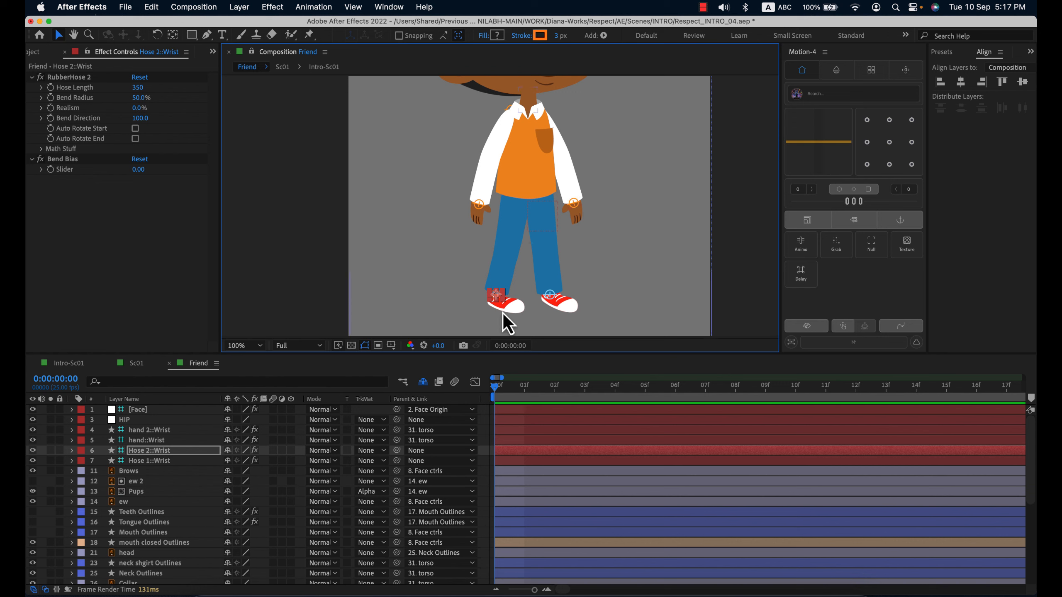
pyautogui.keyDown('shift'); pyautogui.click(551, 299); pyautogui.keyUp('shift')
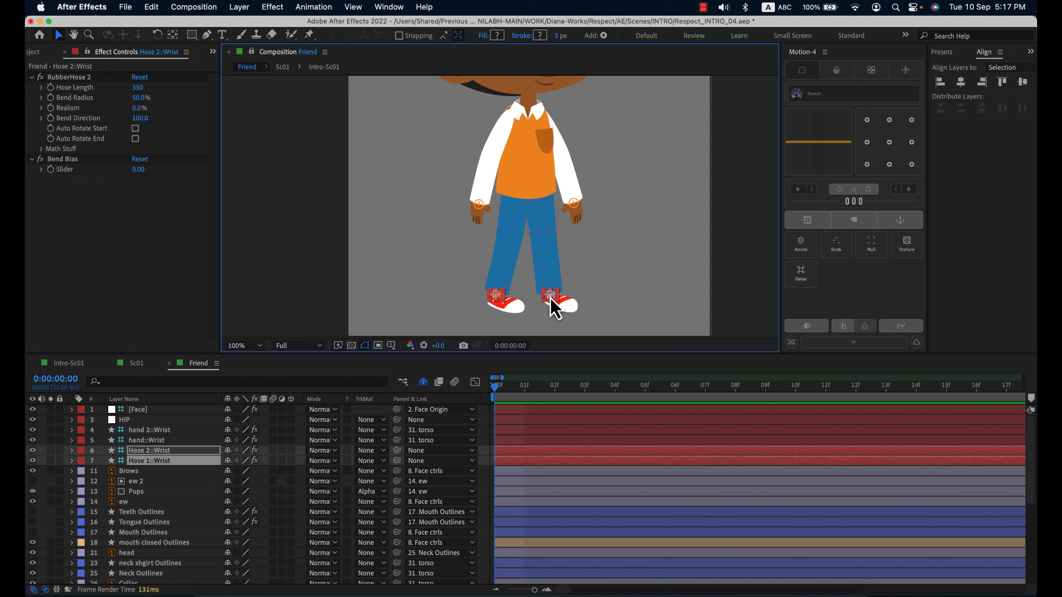
pyautogui.keyDown('shift'); pyautogui.click(575, 206); pyautogui.keyUp('shift')
pyautogui.keyDown('shift'); pyautogui.click(479, 207); pyautogui.keyUp('shift')
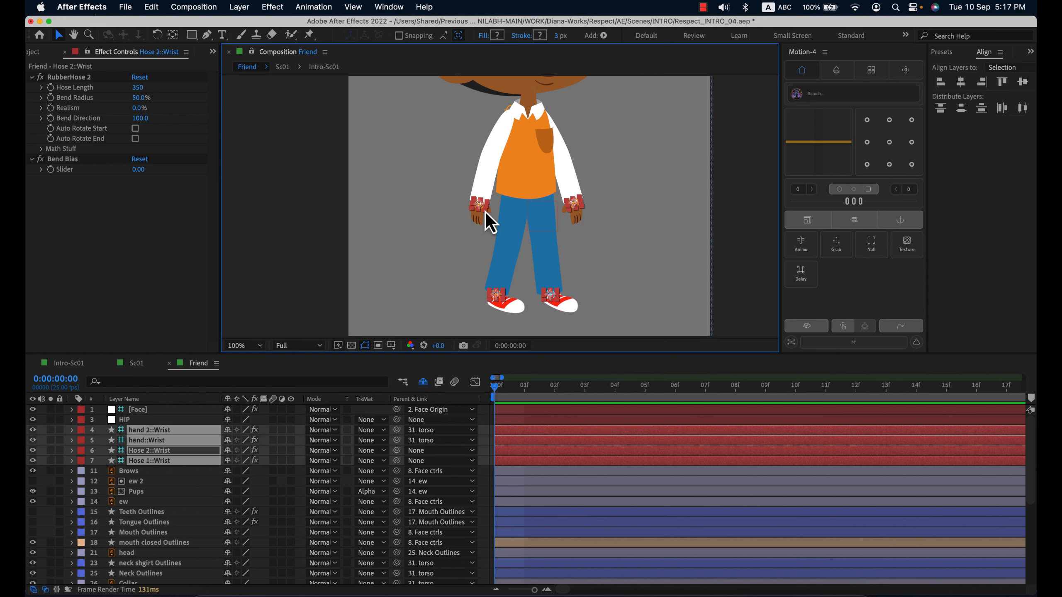
pyautogui.keyDown('shift'); pyautogui.click(540, 223); pyautogui.keyUp('shift')
pyautogui.press(',')
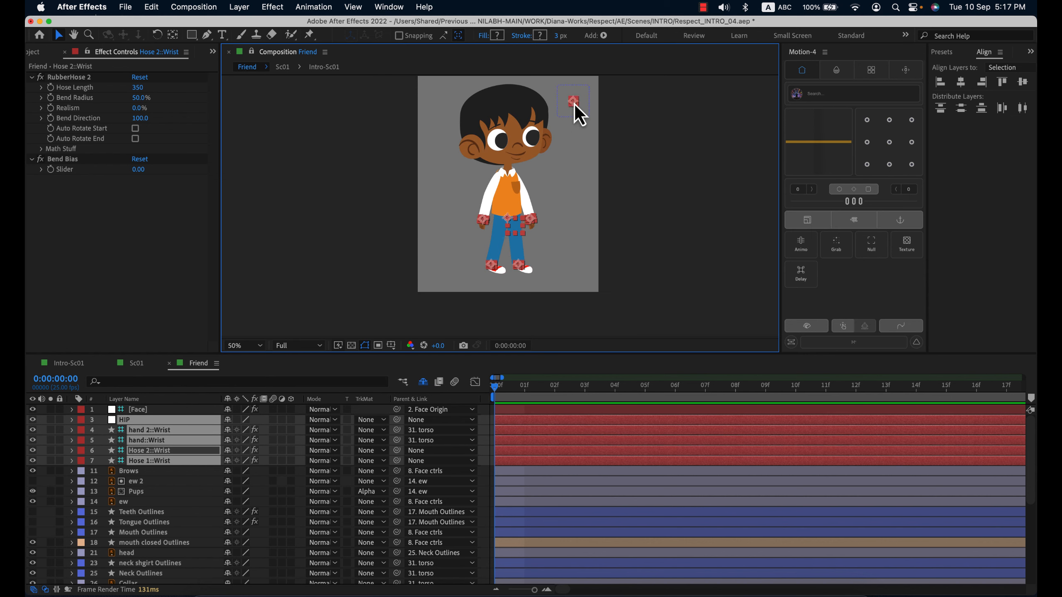
pyautogui.keyDown('shift'); pyautogui.click(574, 102); pyautogui.keyUp('shift')
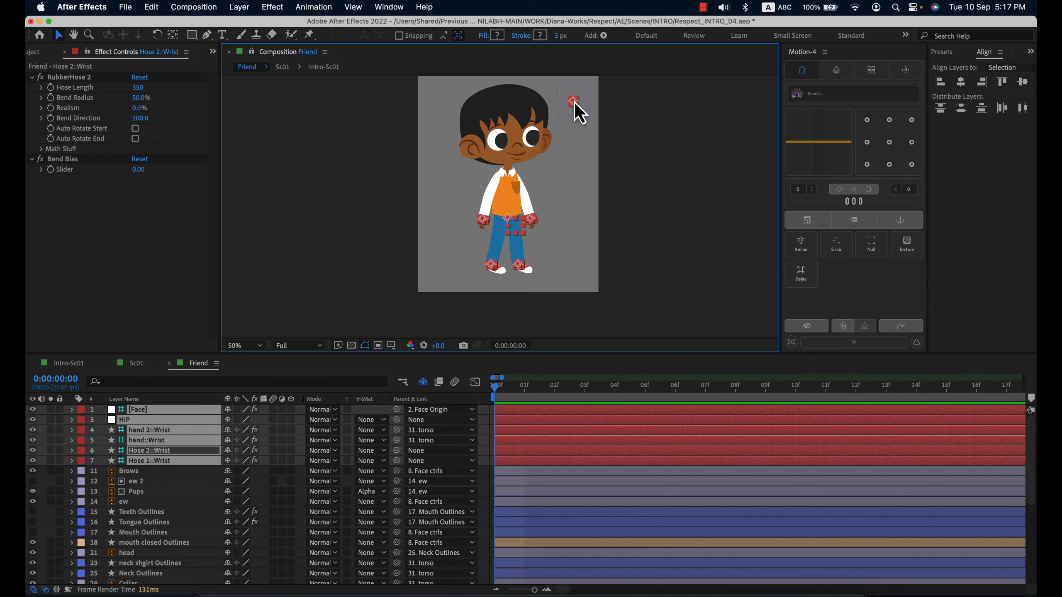
pyautogui.keyDown('shift'); pyautogui.click(575, 105); pyautogui.keyUp('shift')
pyautogui.scroll(-2, 151, 487)
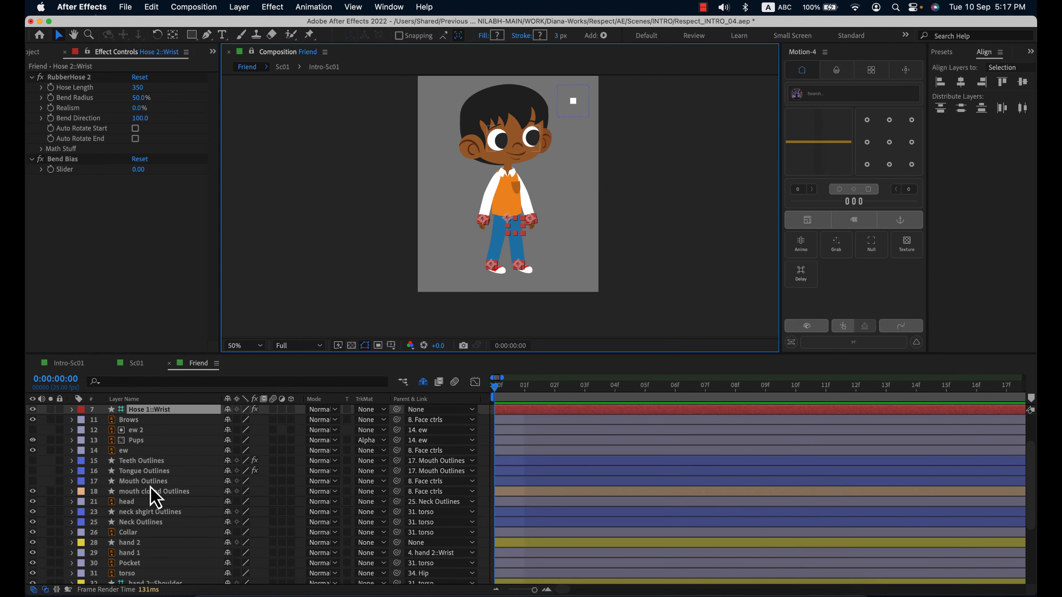
pyautogui.scroll(-3, 151, 488)
pyautogui.scroll(5, 151, 490)
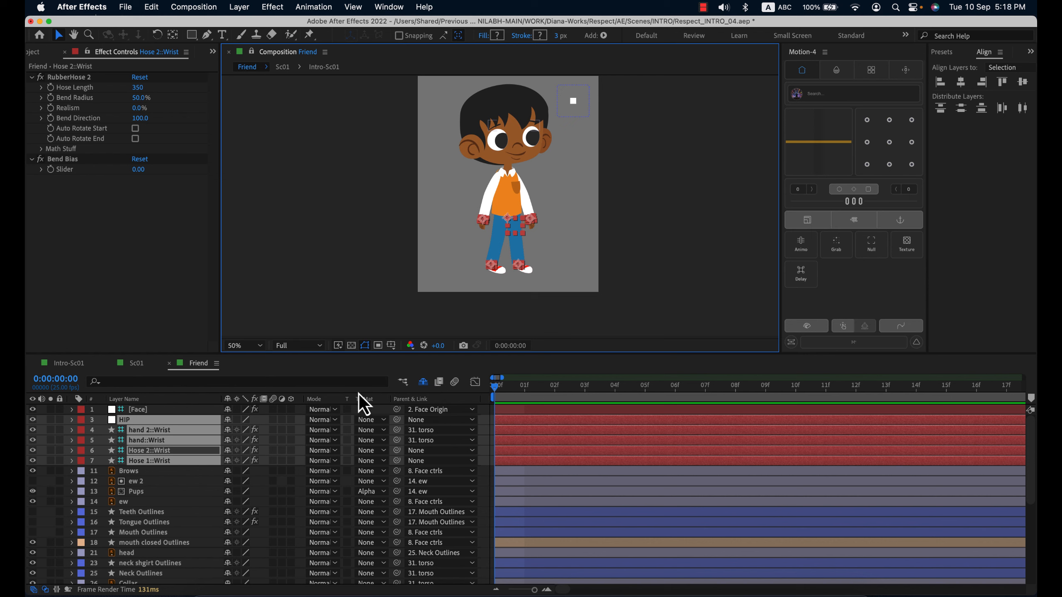
pyautogui.press('.')
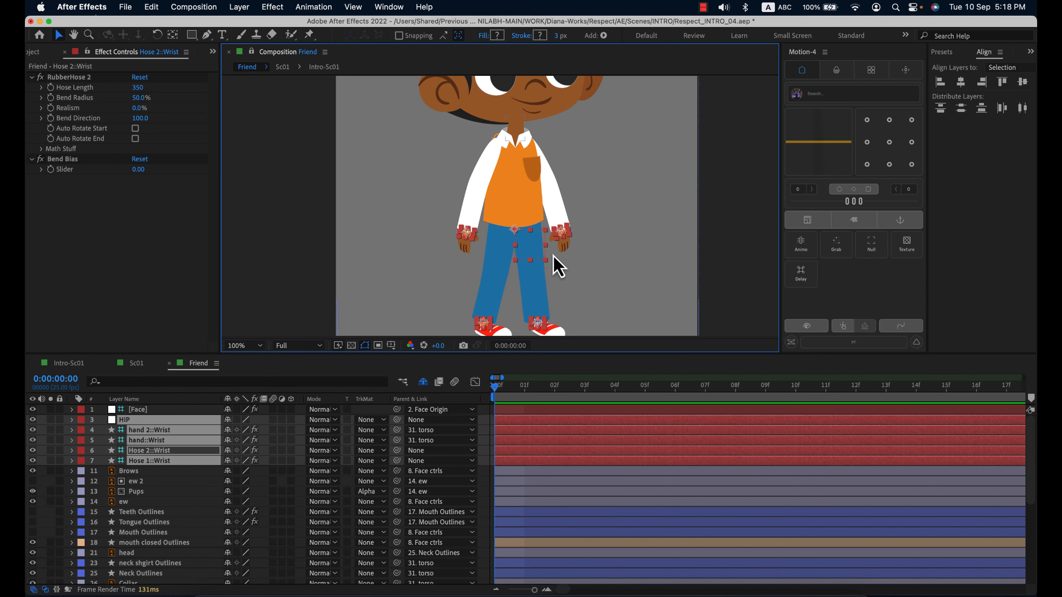
pyautogui.press(',')
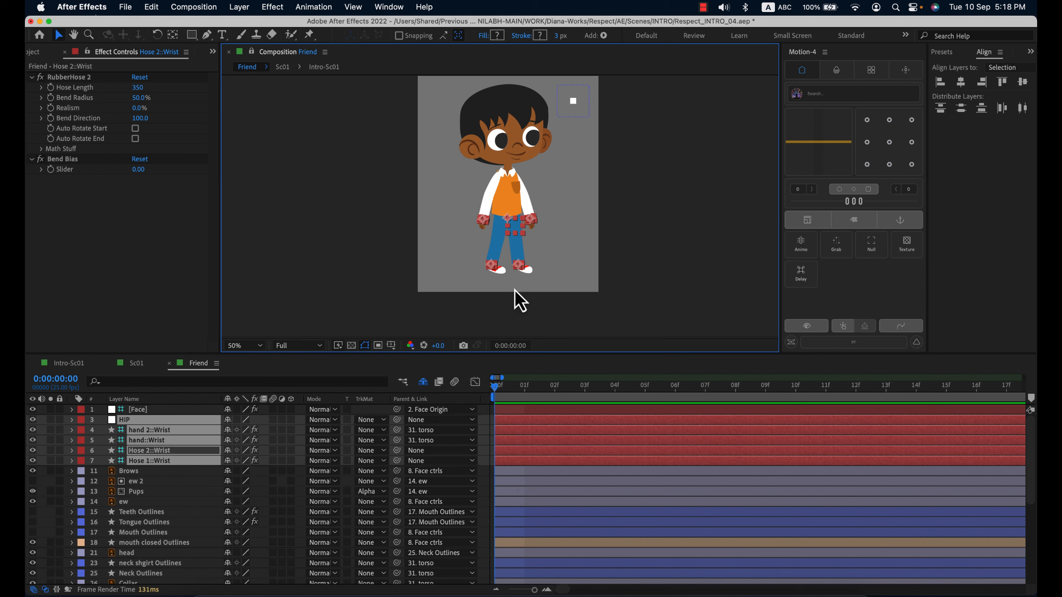
pyautogui.press('.')
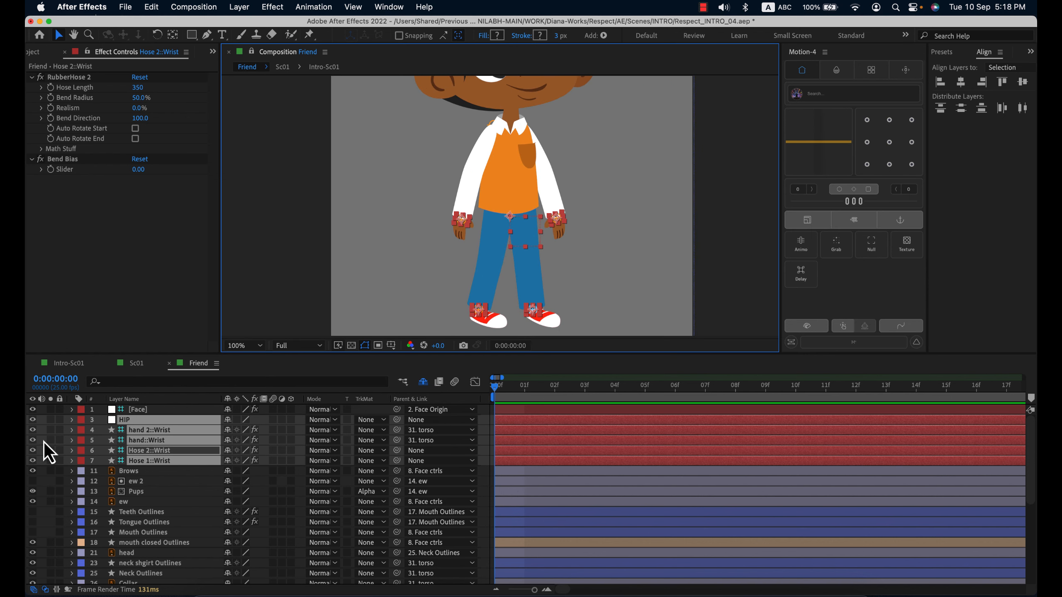
# Reselect the HIP null, both hand Wrist controllers and the Hose 2 and Hose 1 Wrist controllers as a range of layers
pyautogui.press('super+shift+a')
pyautogui.click(142, 422)
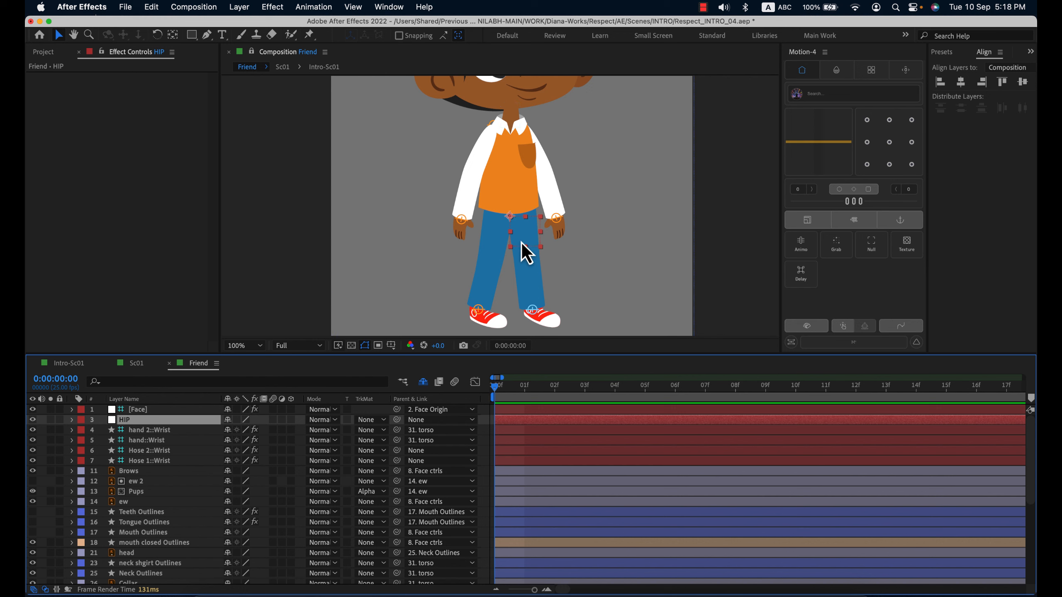
pyautogui.keyDown('shift'); pyautogui.click(162, 460); pyautogui.keyUp('shift')
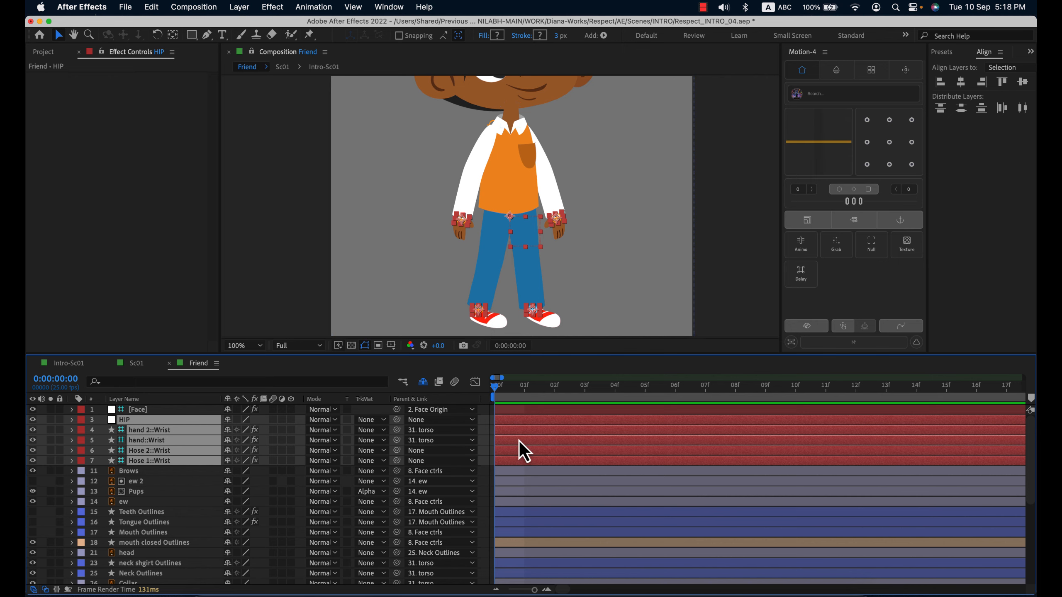
pyautogui.press('p')
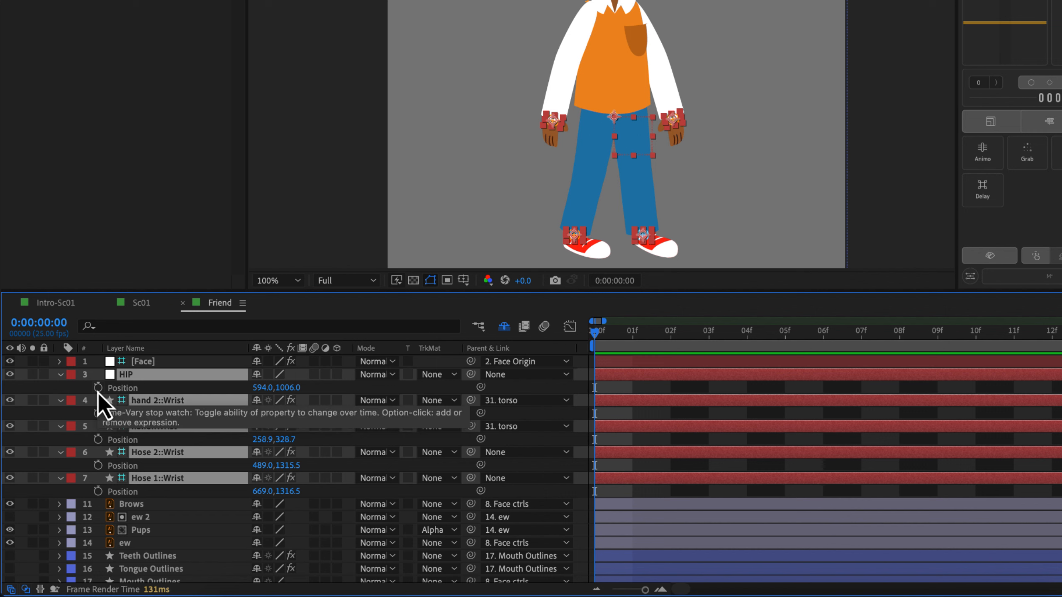
pyautogui.click(97, 414)
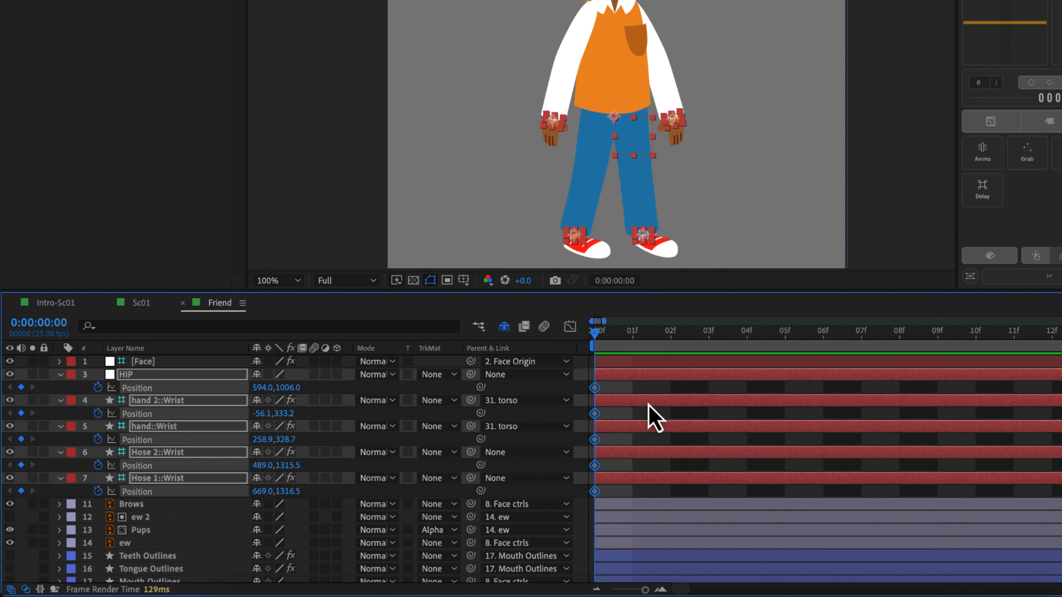
pyautogui.press('super+z')
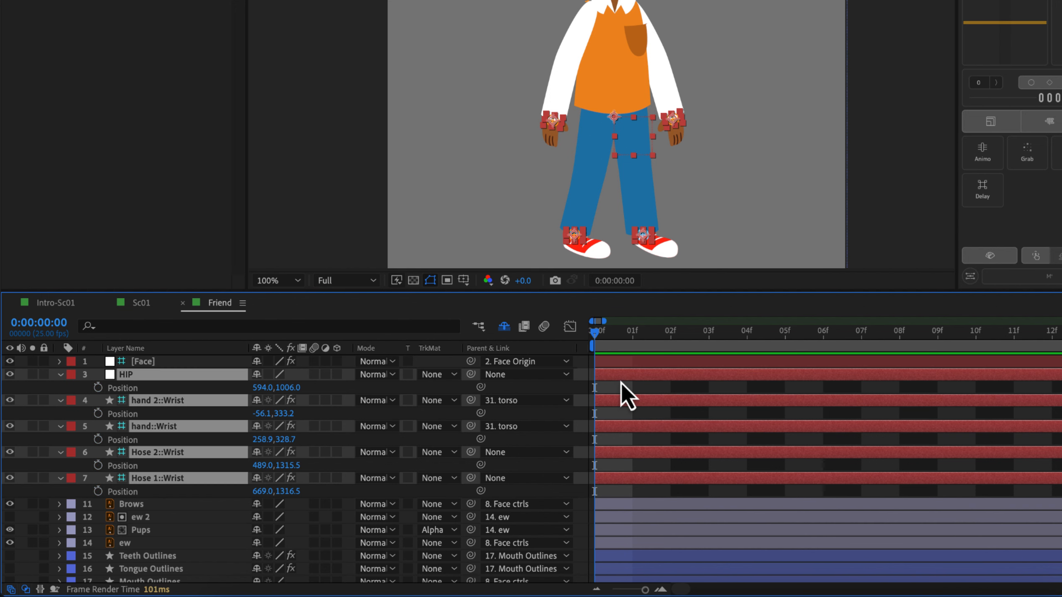
pyautogui.press('p')
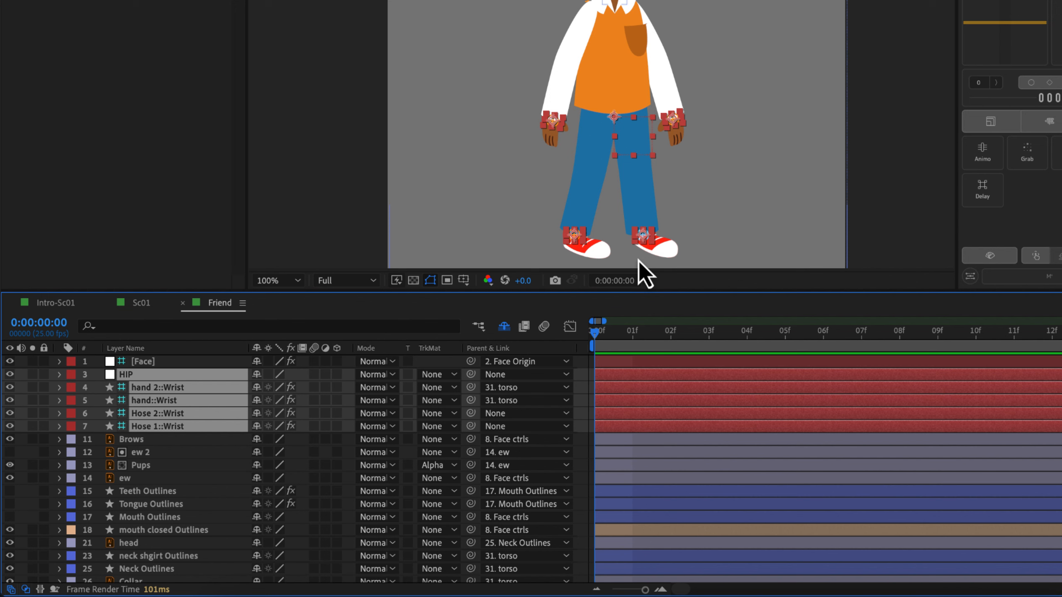
# Add Position and Rotation keyframes at frame 0 to the HIP null and the four hand and foot Wrist controllers
pyautogui.press('p')
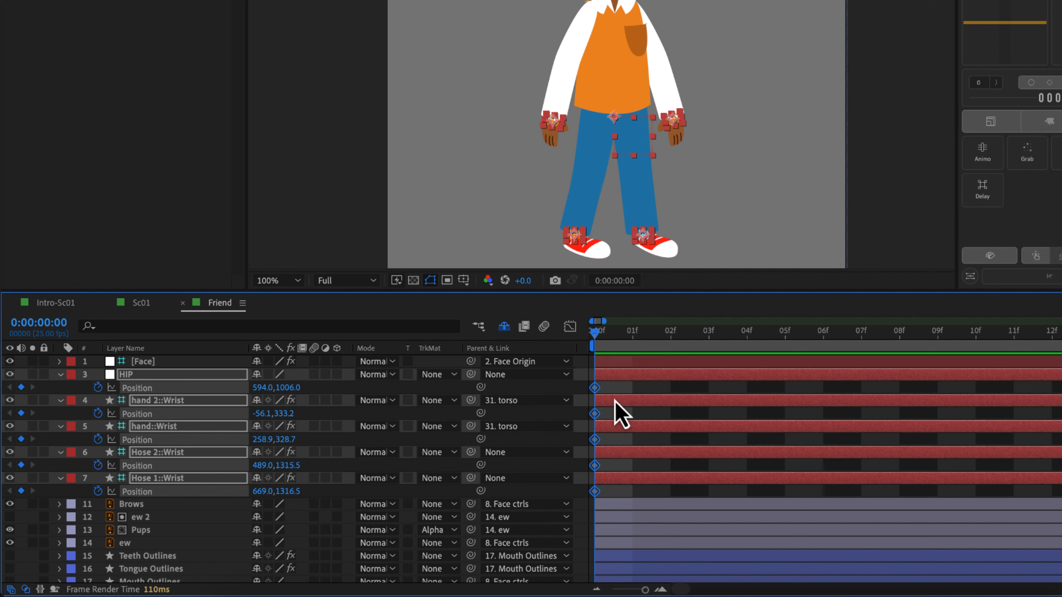
pyautogui.hotkey('alt', 'shift', 'r')
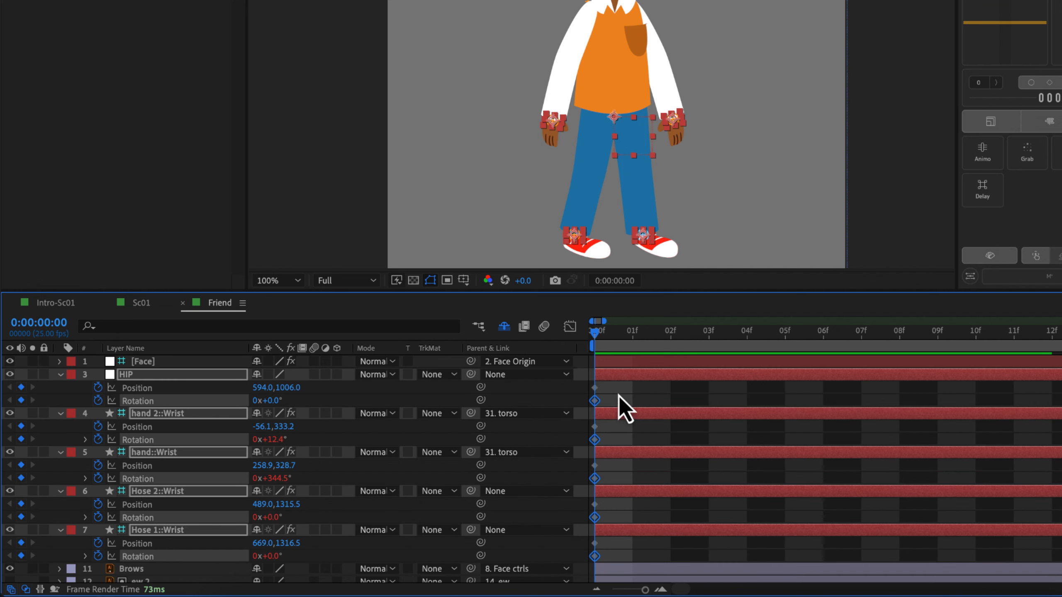
pyautogui.moveTo(618, 384); pyautogui.dragTo(595, 577)
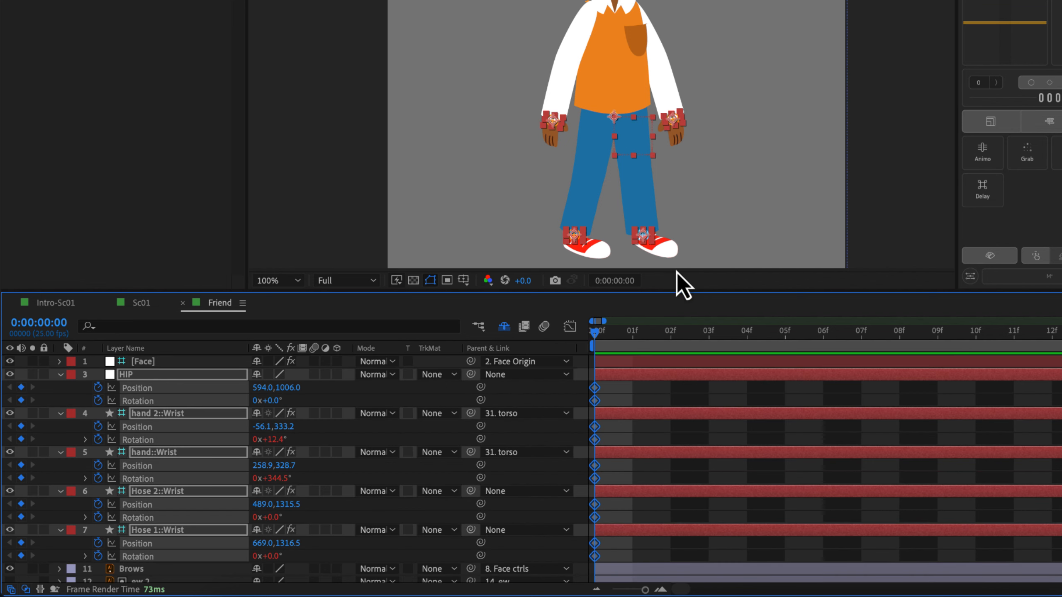
pyautogui.moveTo(614, 389); pyautogui.dragTo(588, 580)
pyautogui.click(616, 398)
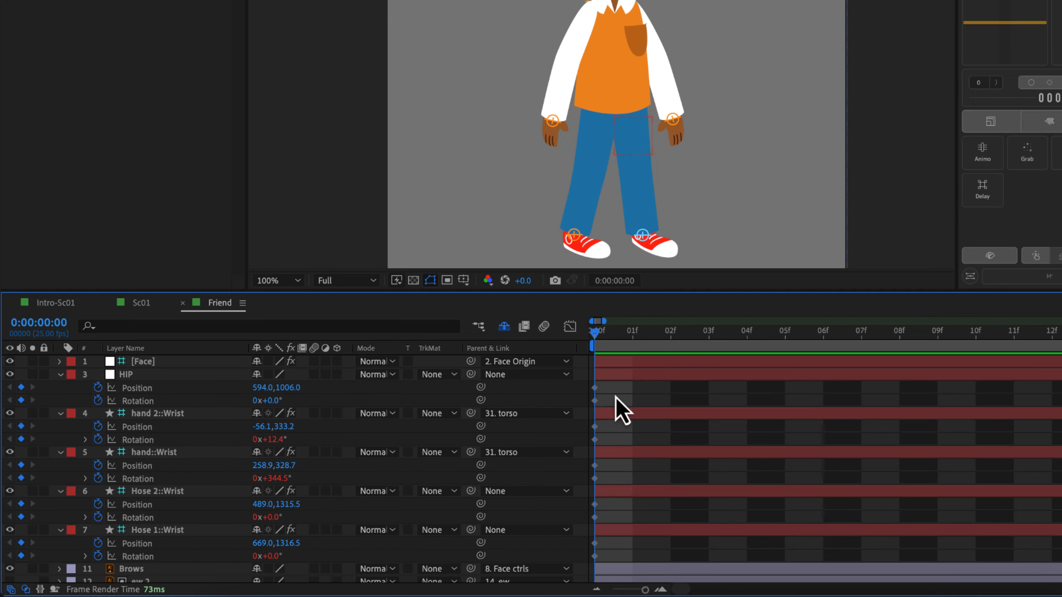
pyautogui.click(612, 380)
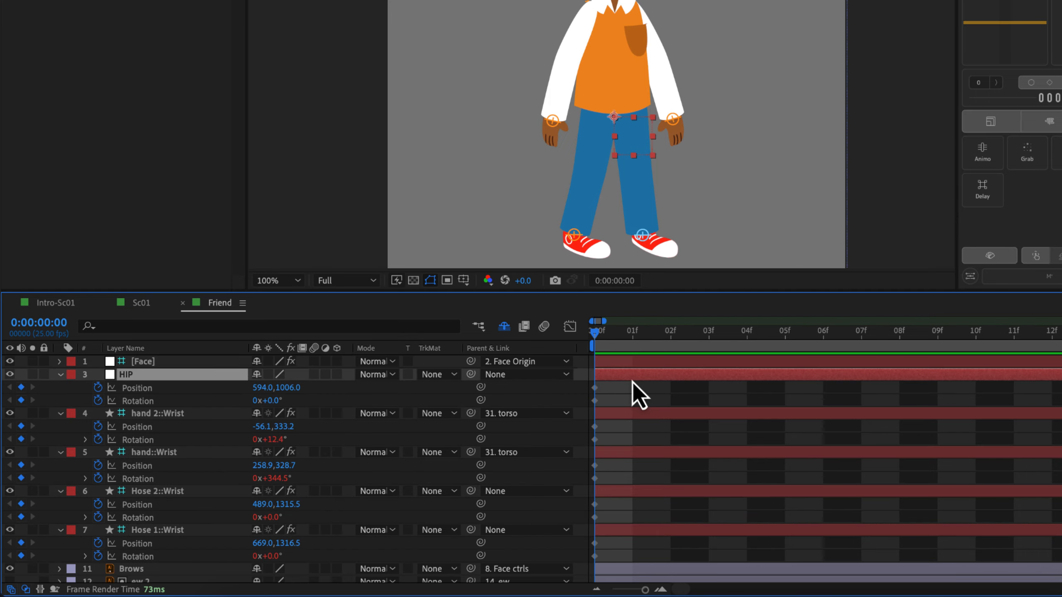
# Move the Hose 1::Wrist foot controller slightly forward and up at frame 0, to about 673, 1310.5
pyautogui.click(643, 237)
pyautogui.press('h')
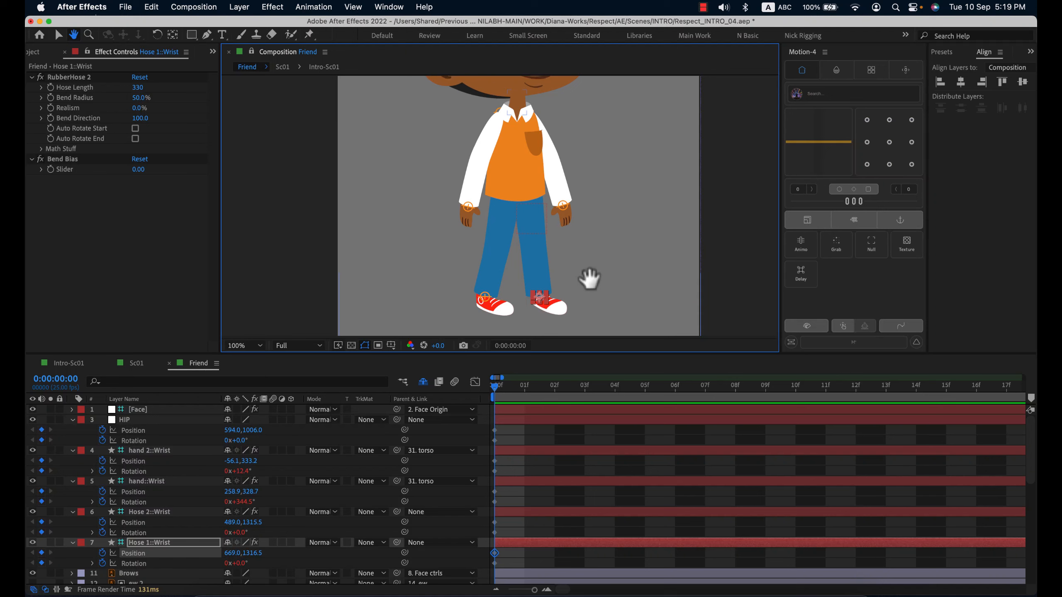
pyautogui.press('v')
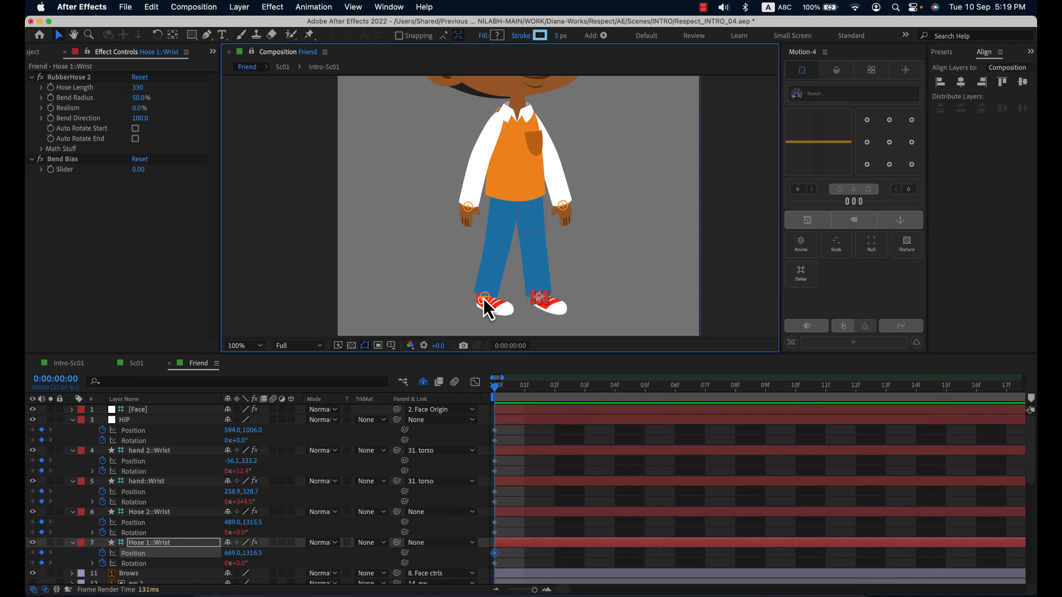
pyautogui.moveTo(541, 301); pyautogui.dragTo(545, 297)
pyautogui.moveTo(542, 298); pyautogui.dragTo(542, 299)
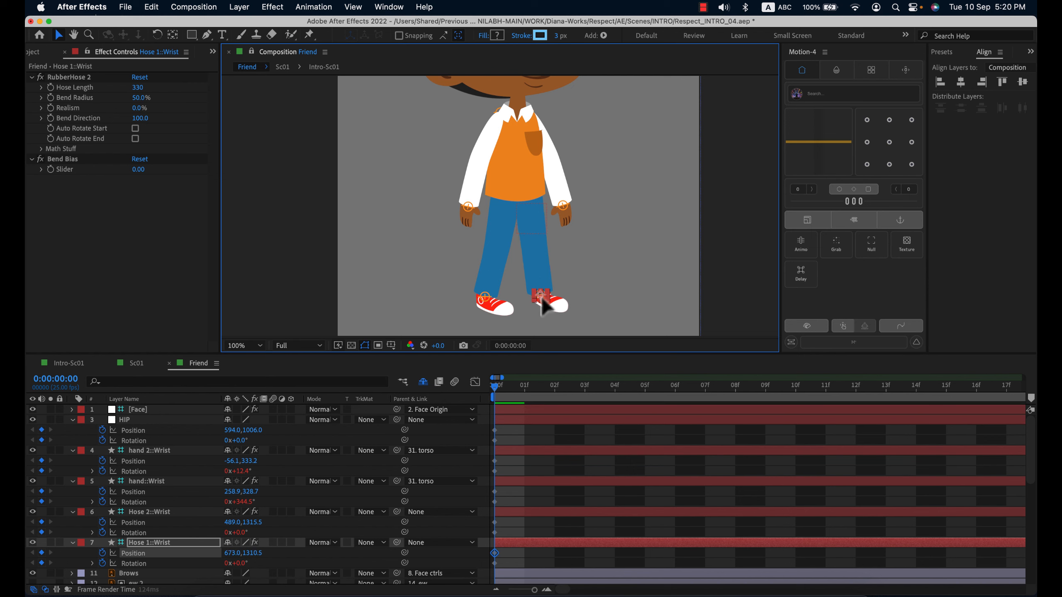
# Set the composition preview resolution to Half
pyautogui.click(320, 348)
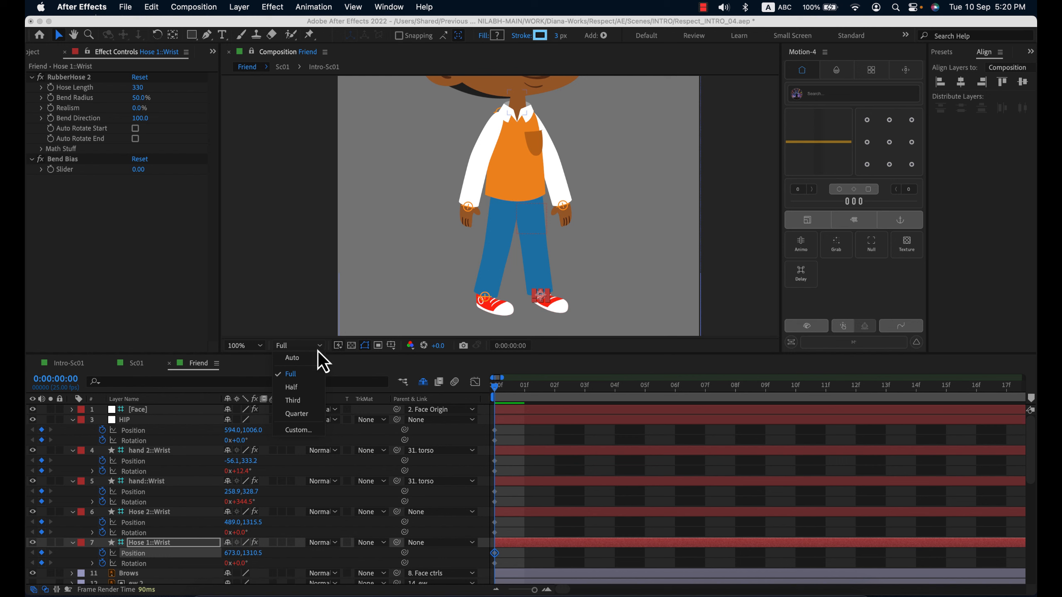
pyautogui.click(307, 401)
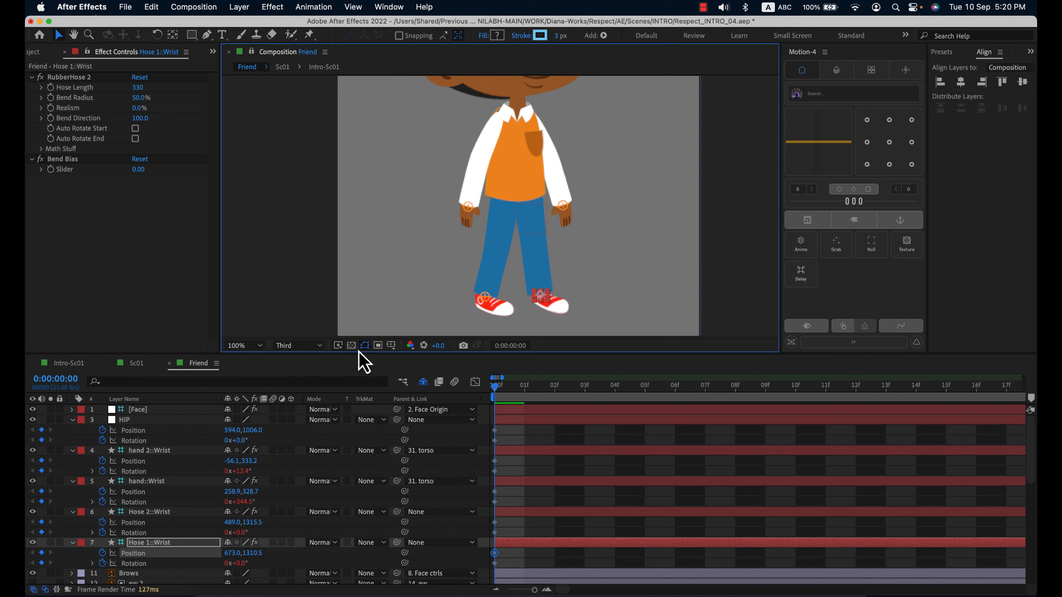
pyautogui.click(298, 348)
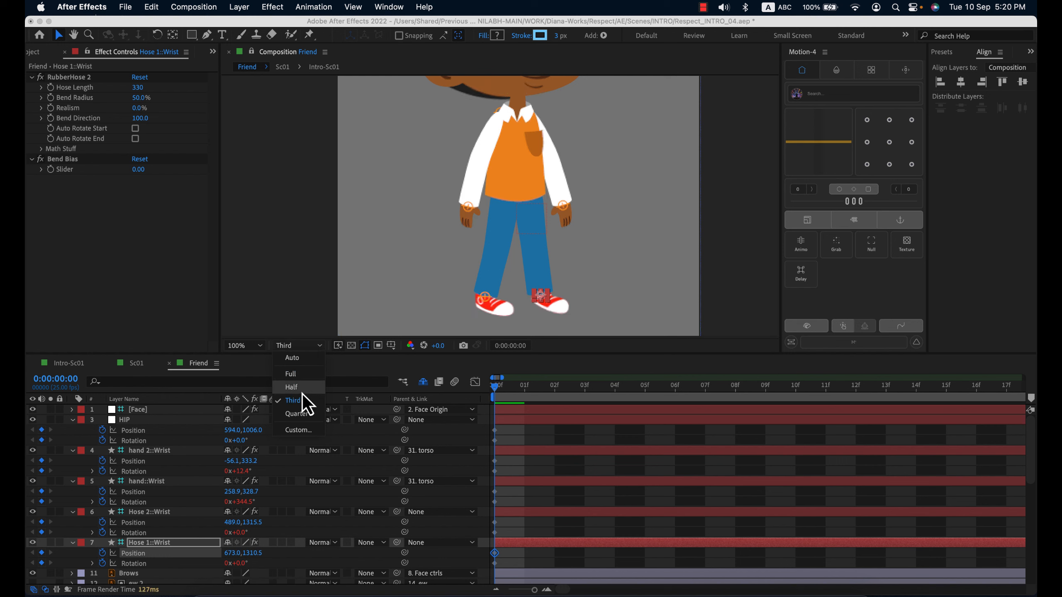
pyautogui.click(302, 391)
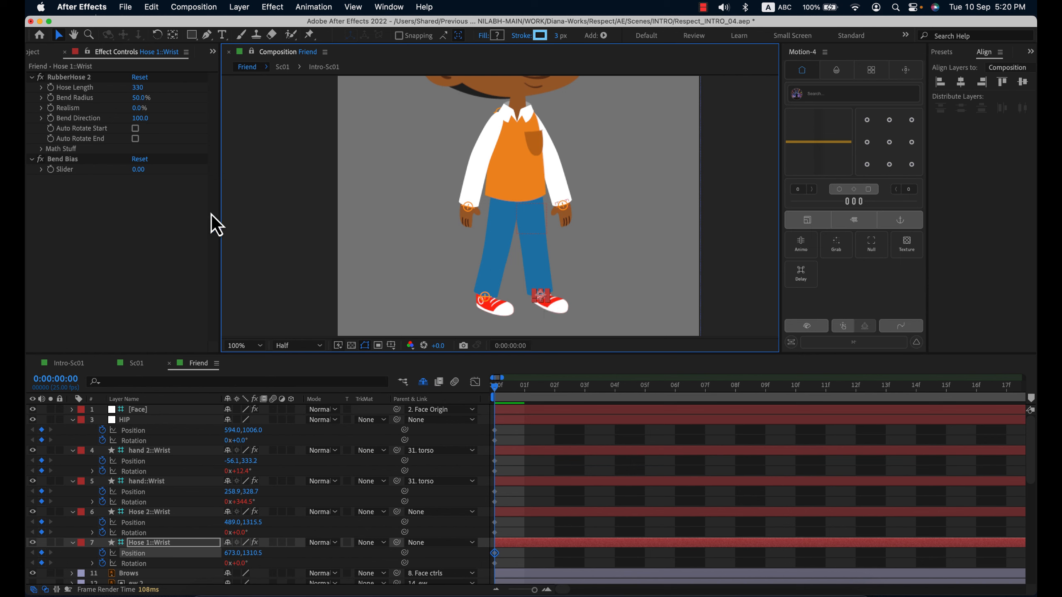
# Spread the feet: Hose 1::Wrist rotated to -21° at about 679, 1304.5, and Hose 2::Wrist rotated to 6° at about 469, 1309.5
pyautogui.moveTo(237, 563); pyautogui.dragTo(237, 573)
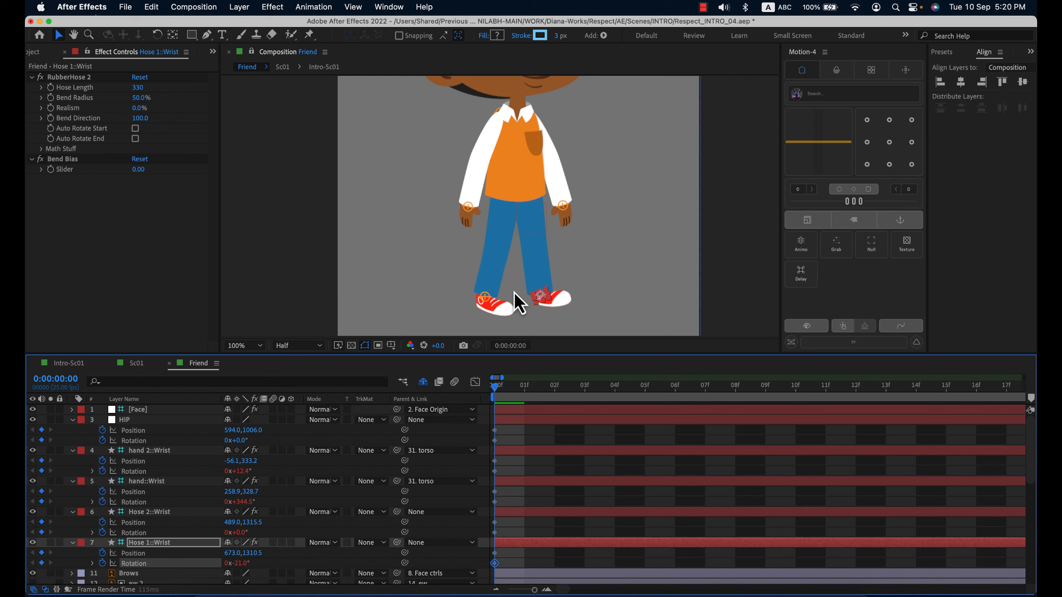
pyautogui.click(485, 299)
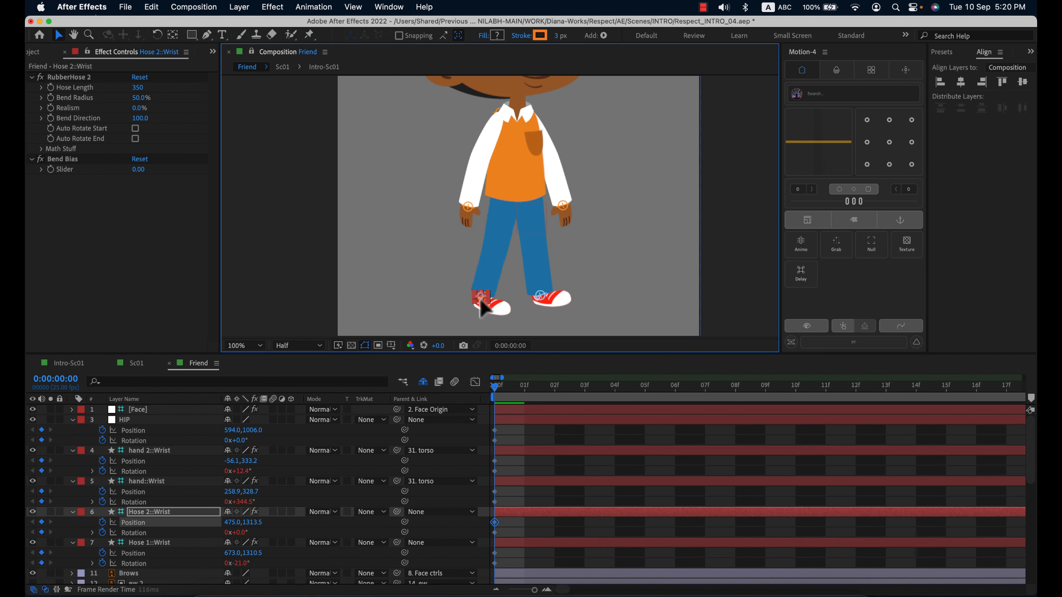
pyautogui.moveTo(485, 299); pyautogui.dragTo(480, 302)
pyautogui.moveTo(242, 533); pyautogui.dragTo(246, 534)
pyautogui.moveTo(482, 299); pyautogui.dragTo(480, 301)
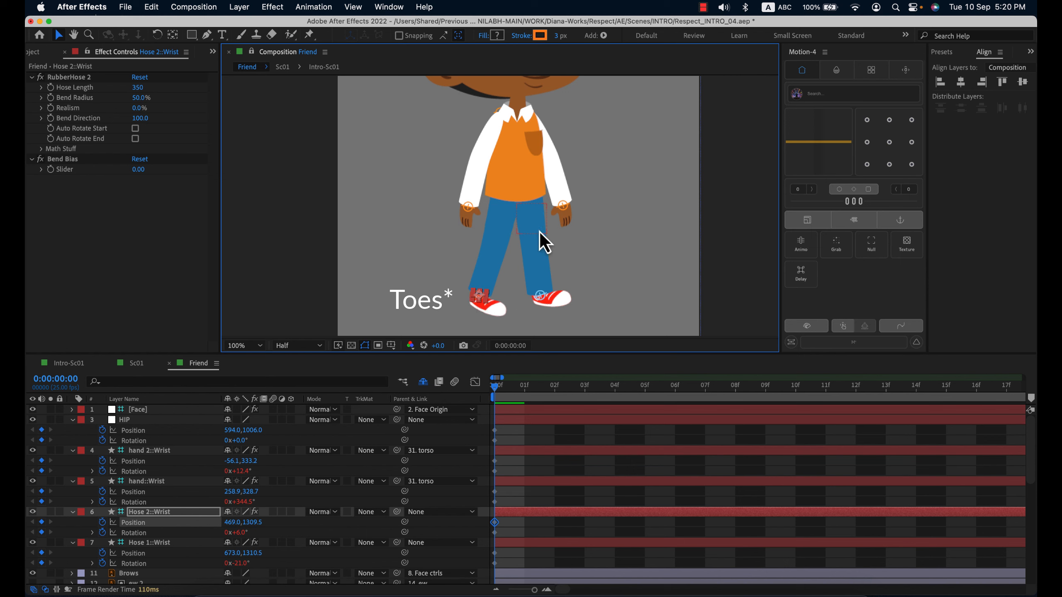
pyautogui.moveTo(541, 299); pyautogui.dragTo(543, 296)
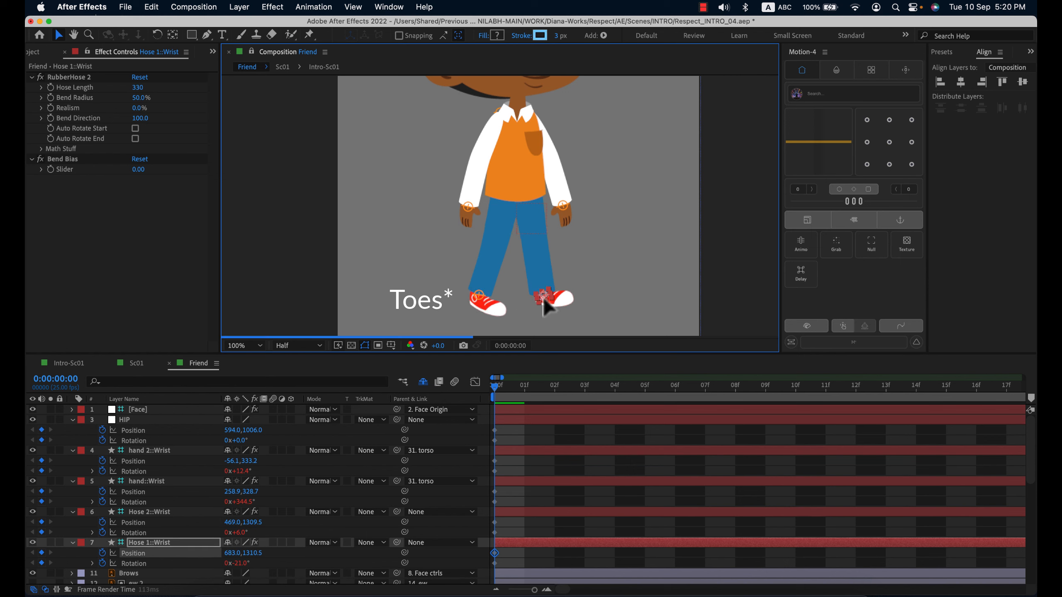
# Swing both arms forward with their hand controllers, set hand::Wrist's Bend Direction to -100 and place it at about 232.9, 306.7
pyautogui.click(471, 210)
pyautogui.moveTo(473, 211); pyautogui.dragTo(559, 193)
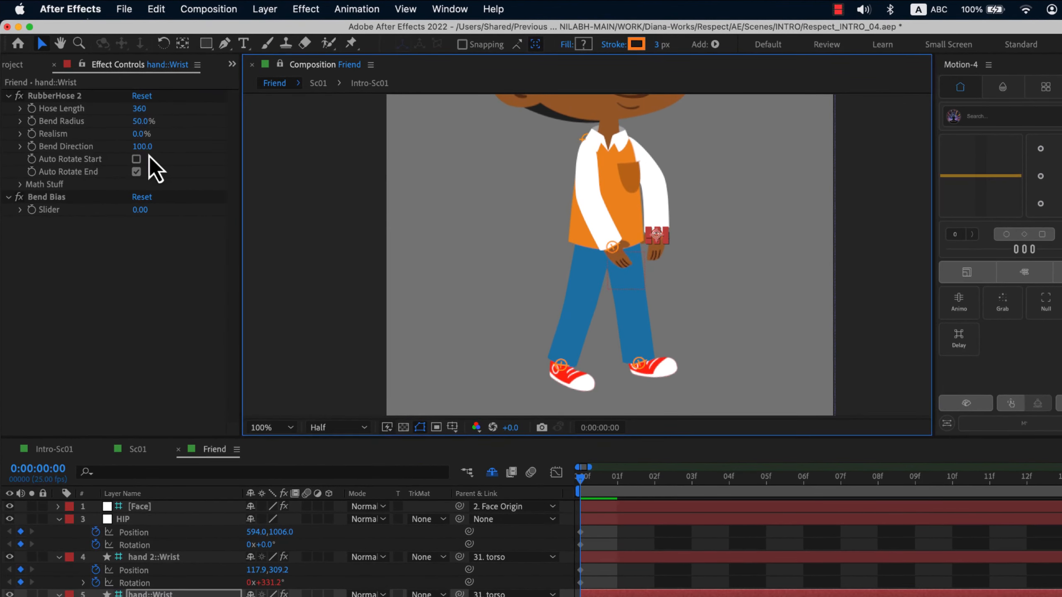
pyautogui.click(141, 125)
pyautogui.write('-100')
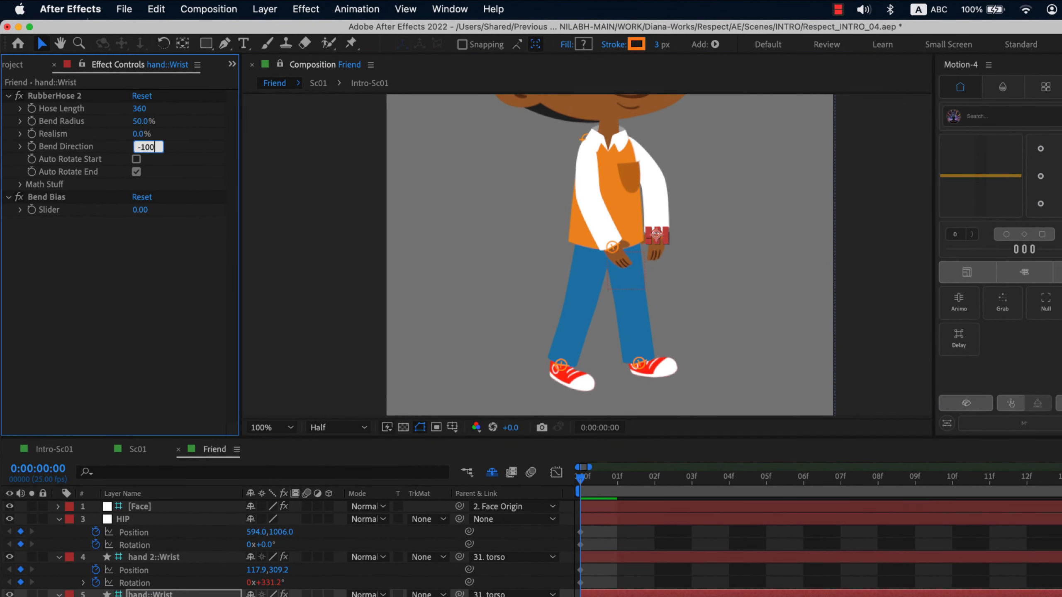
pyautogui.press('Return')
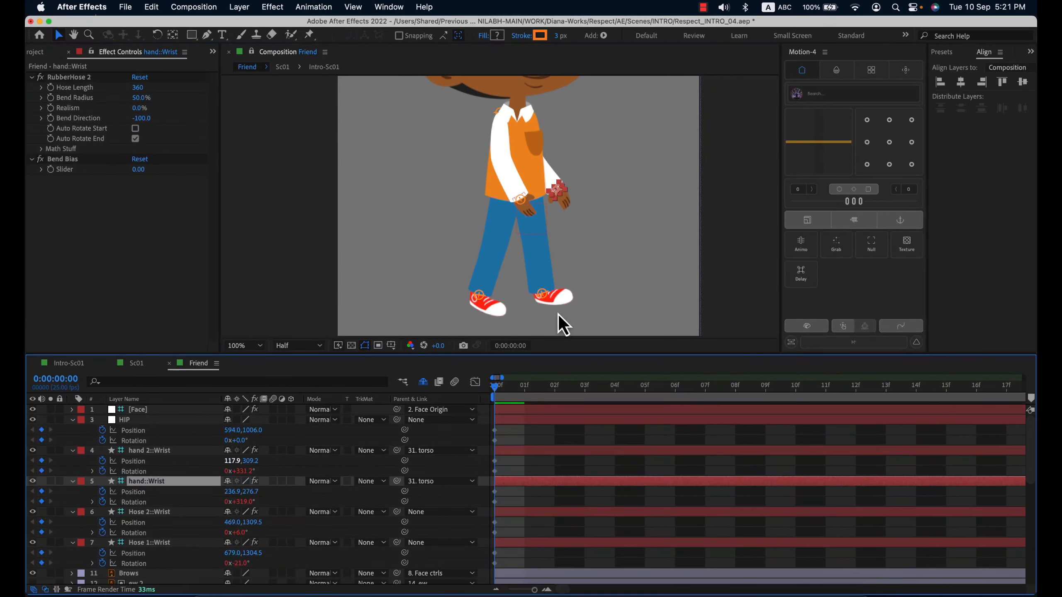
pyautogui.moveTo(556, 192); pyautogui.dragTo(559, 196)
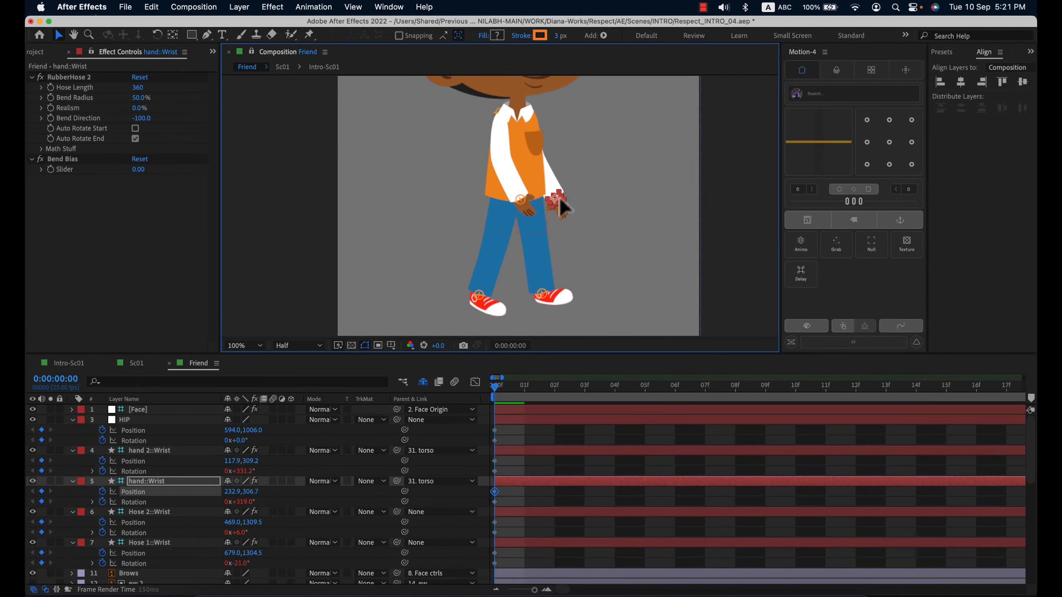
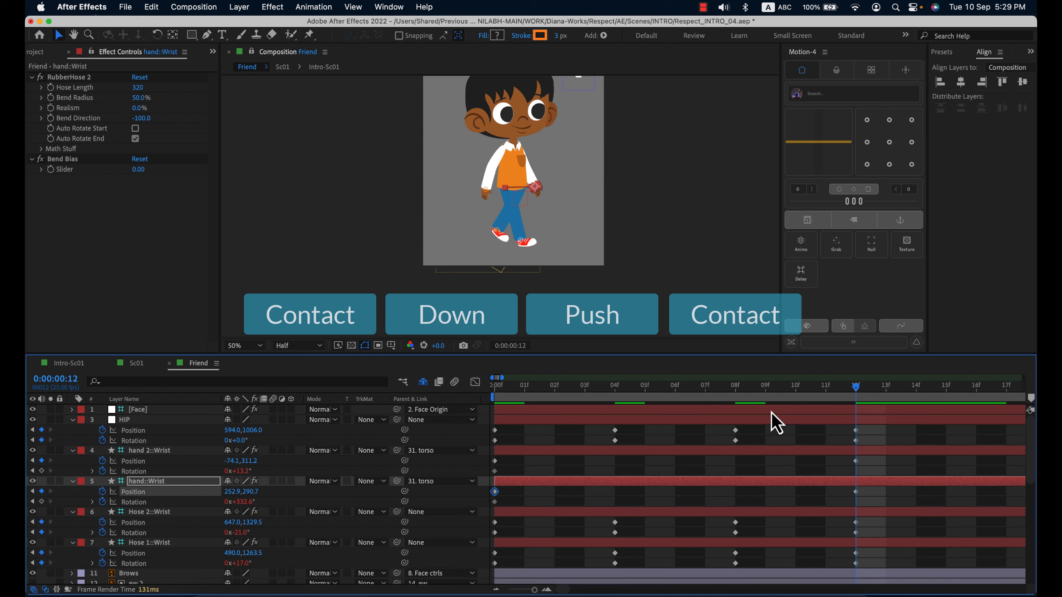
# Scrub through the keyframed walk up to frame 12 and examine the leg and arm poses between the contact poses
pyautogui.moveTo(593, 393); pyautogui.dragTo(675, 408)
pyautogui.scroll(2, 500, 207)
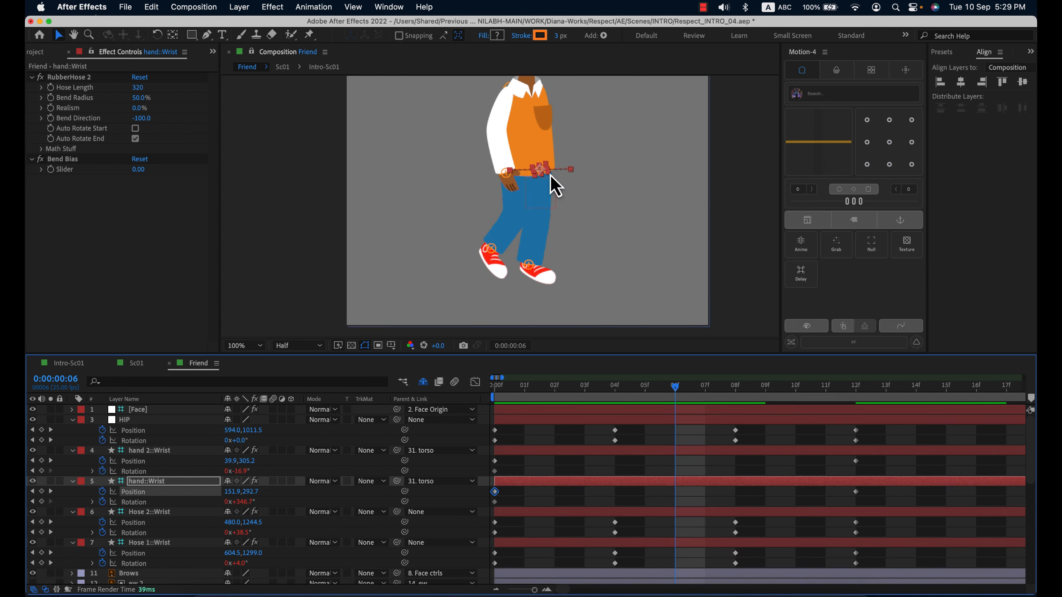
pyautogui.moveTo(691, 391); pyautogui.dragTo(836, 408)
pyautogui.click(734, 431)
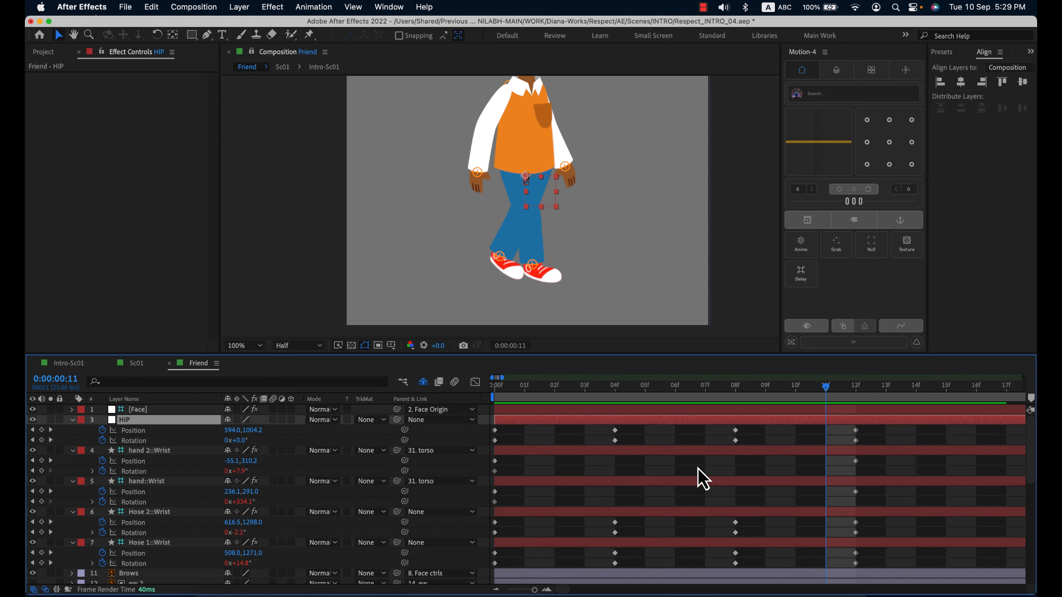
pyautogui.click(689, 511)
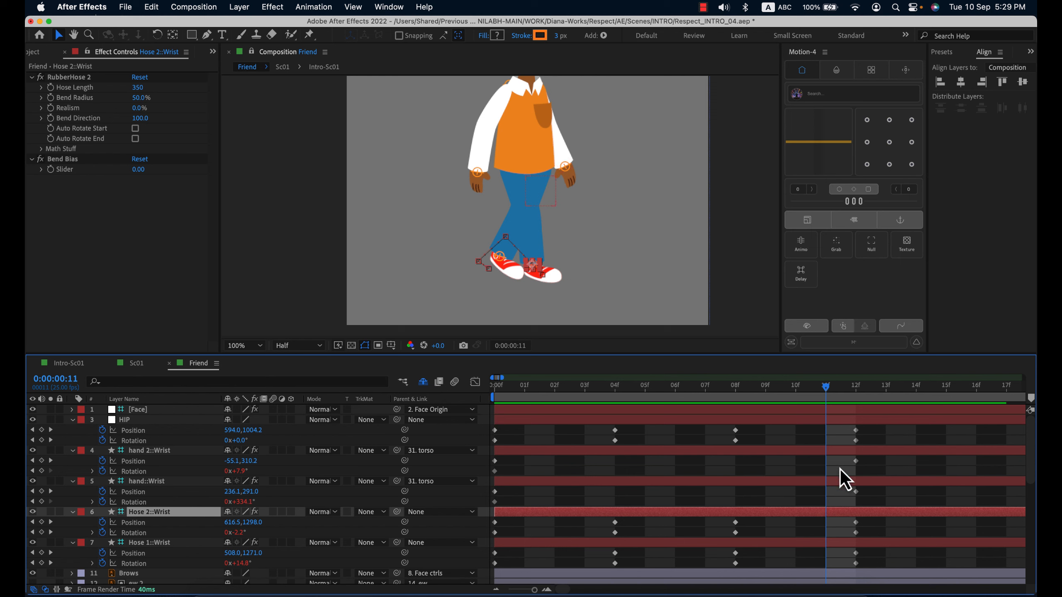
pyautogui.press('-')
pyautogui.click(737, 431)
pyautogui.press('=')
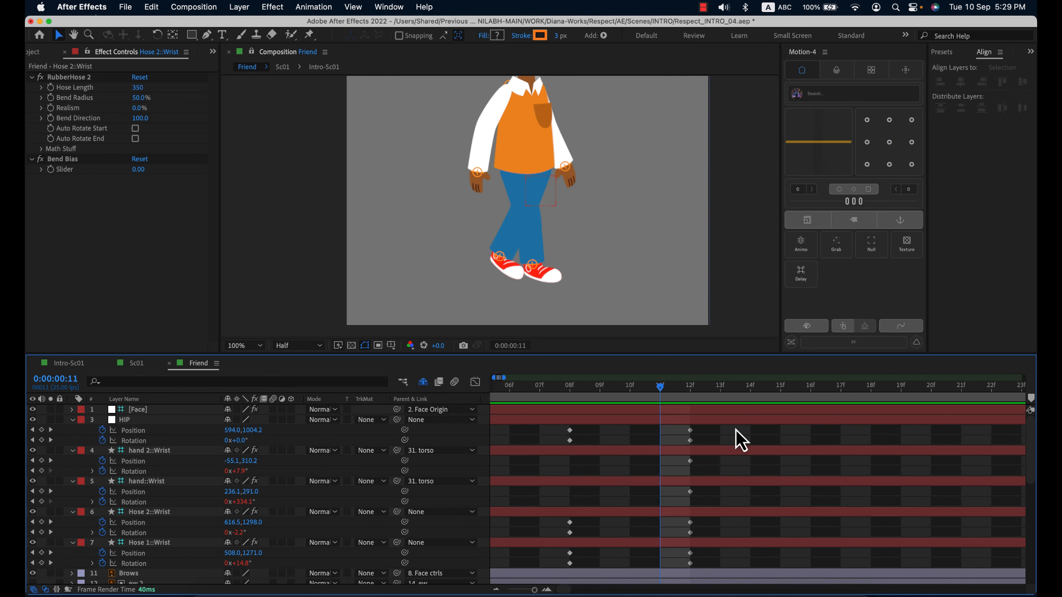
pyautogui.click(727, 398)
pyautogui.click(691, 400)
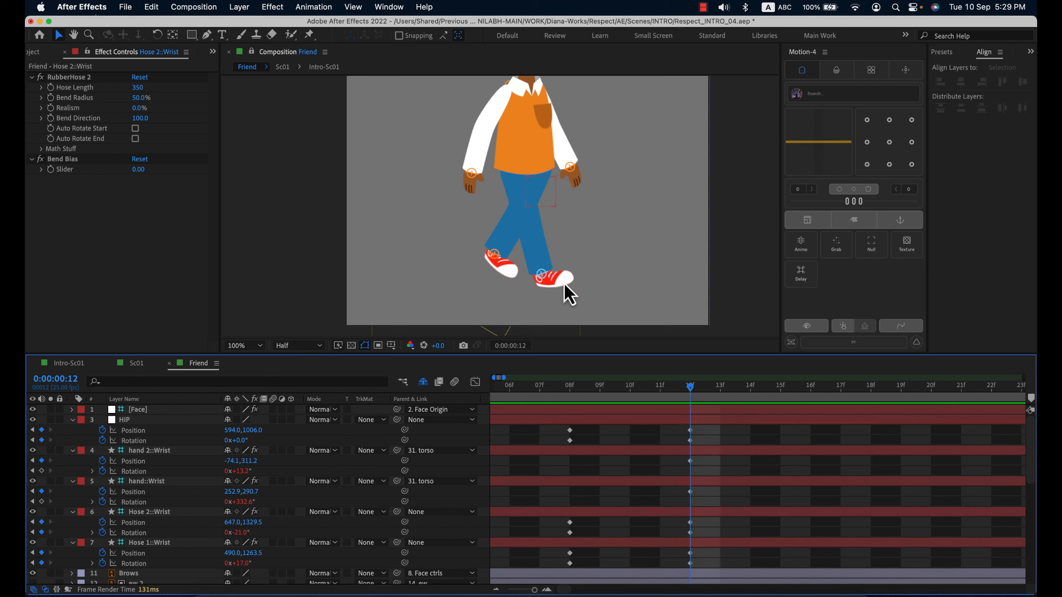
# Copy the HIP layer's Position and Rotation keyframes from frame 4 to frame 16
pyautogui.moveTo(702, 391); pyautogui.dragTo(811, 410)
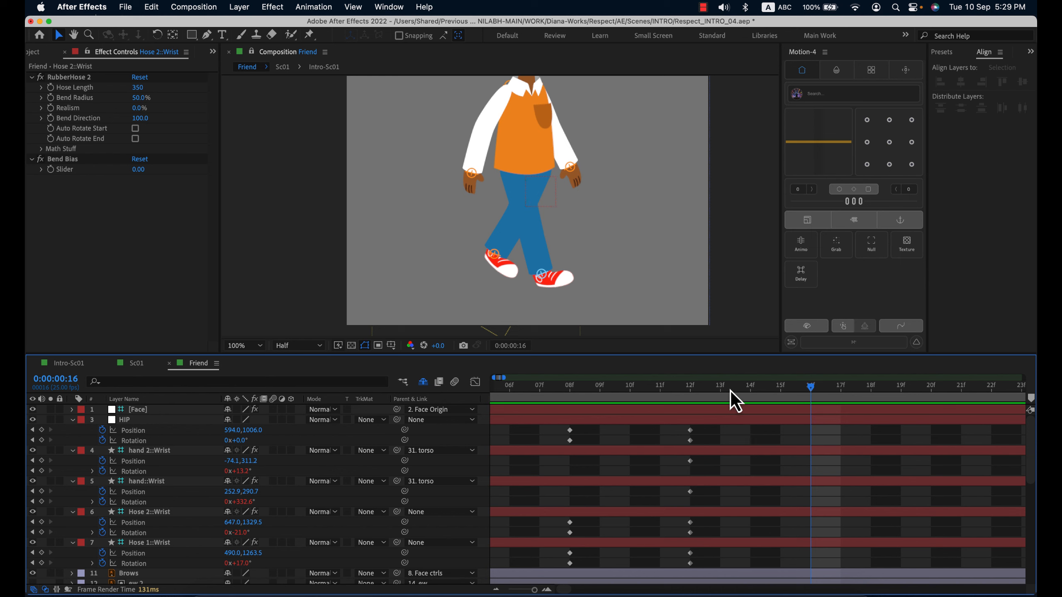
pyautogui.click(539, 277)
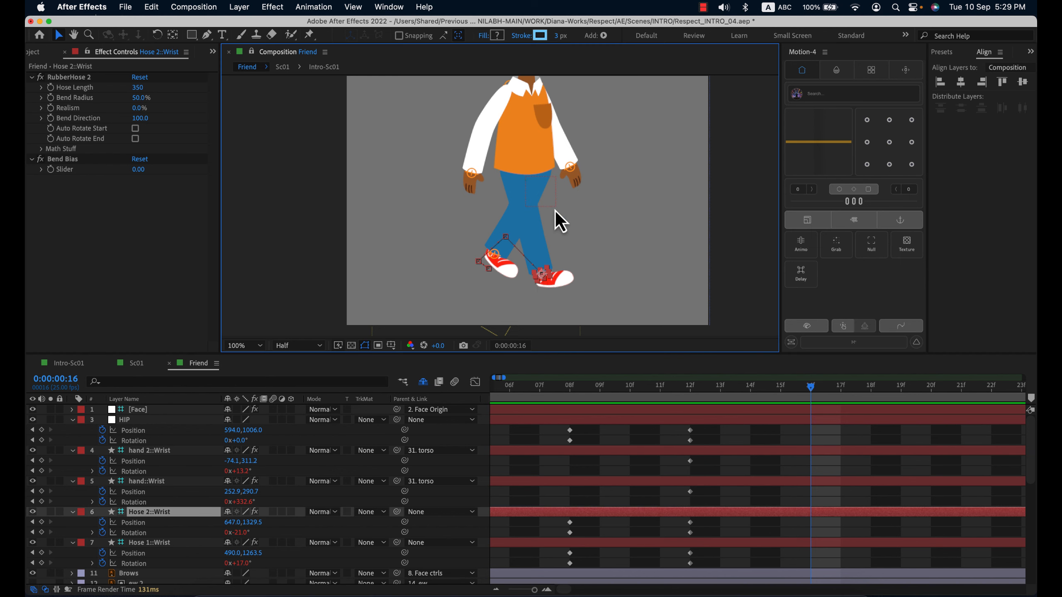
pyautogui.click(548, 200)
pyautogui.click(541, 277)
pyautogui.press('-')
pyautogui.moveTo(576, 432); pyautogui.dragTo(558, 446)
pyautogui.click(566, 390)
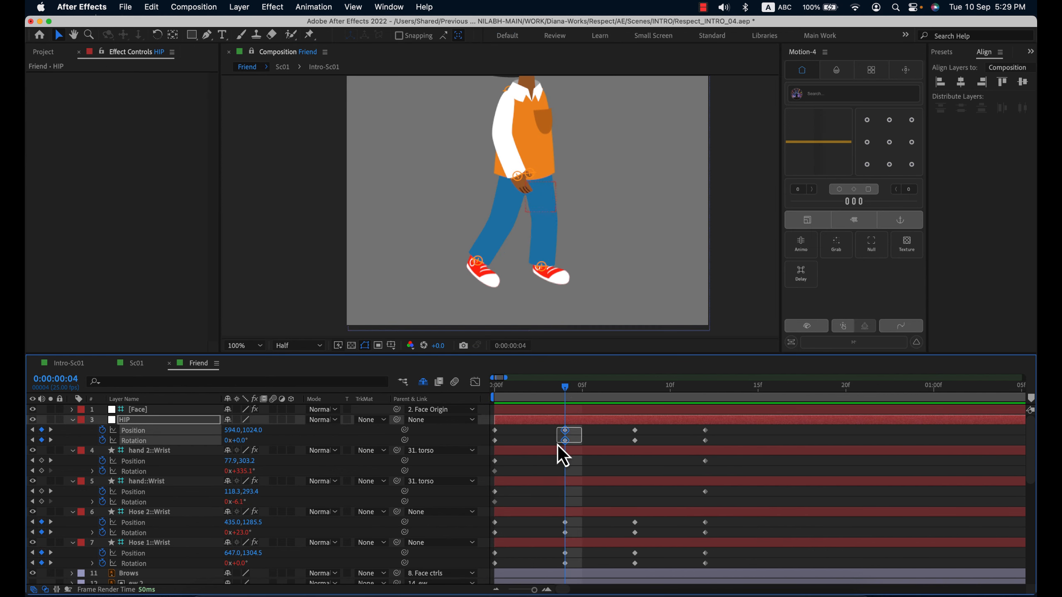
pyautogui.click(760, 394)
pyautogui.click(769, 394)
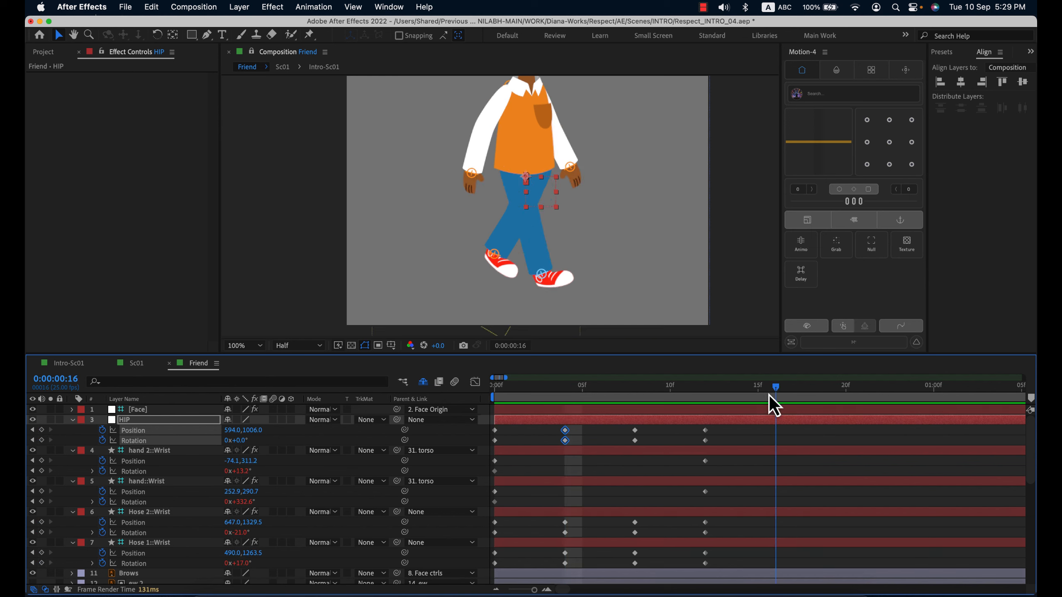
pyautogui.hotkey('ctrl', 'v')
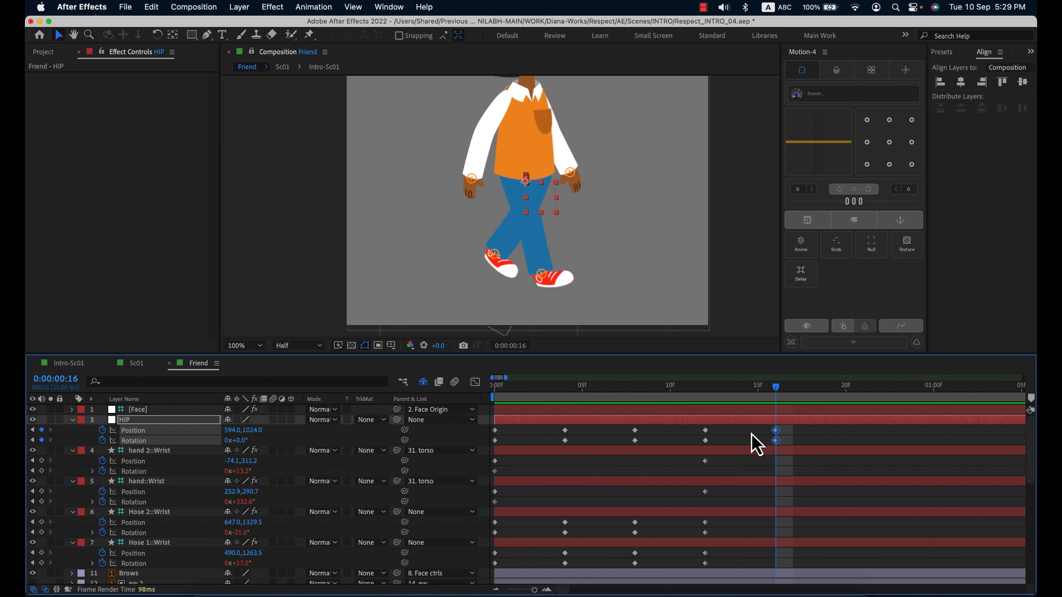
pyautogui.click(745, 437)
# At frame 16, set Hose 2::Wrist's Rotation to 0° and its X Position to 602
pyautogui.click(542, 276)
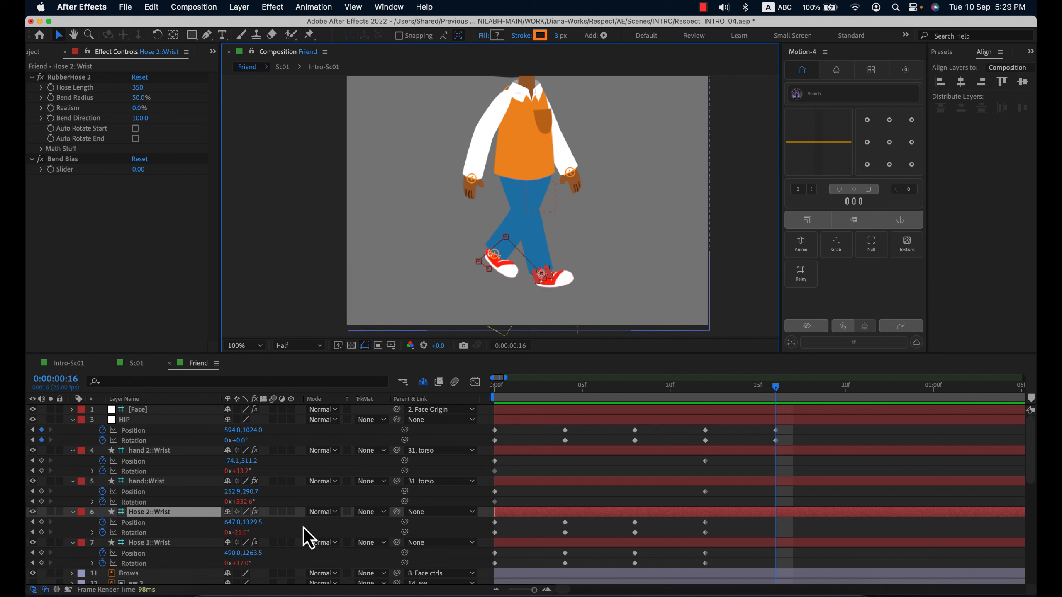
pyautogui.click(242, 532)
pyautogui.write('0')
pyautogui.press('Return')
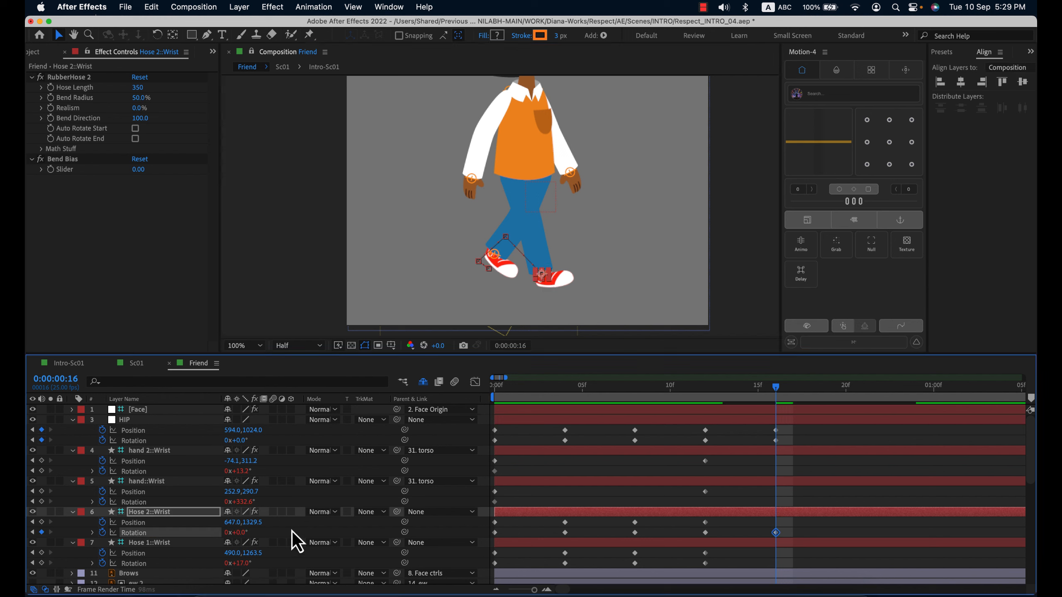
pyautogui.click(773, 472)
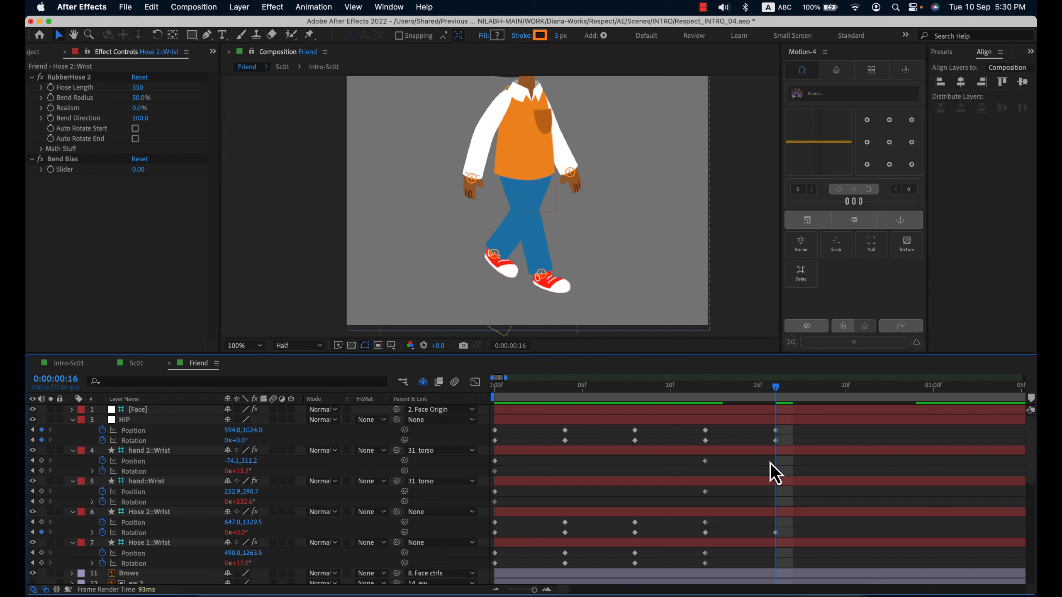
pyautogui.click(781, 515)
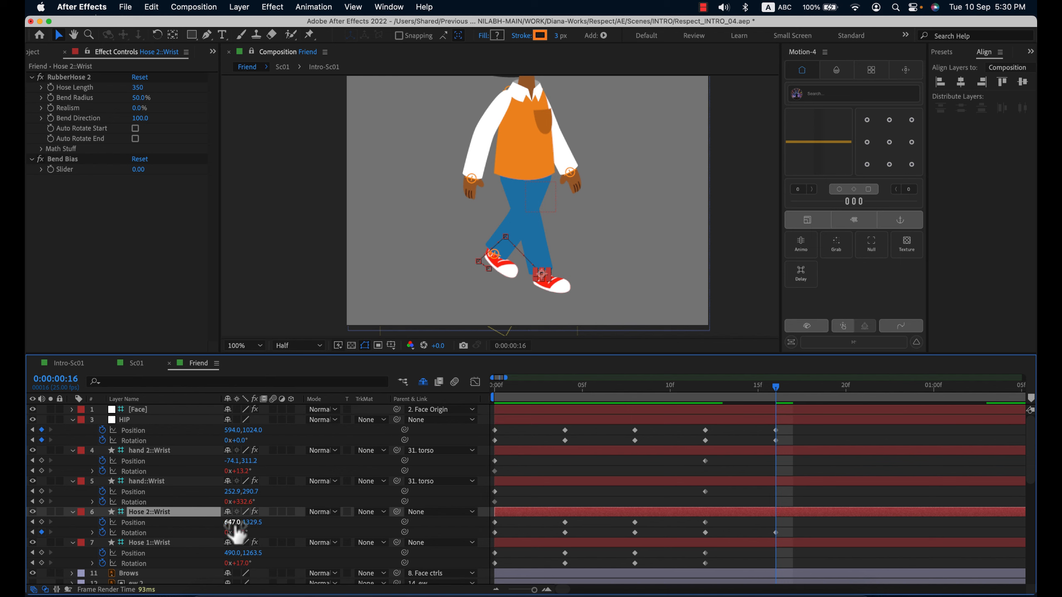
pyautogui.moveTo(235, 522); pyautogui.dragTo(196, 516)
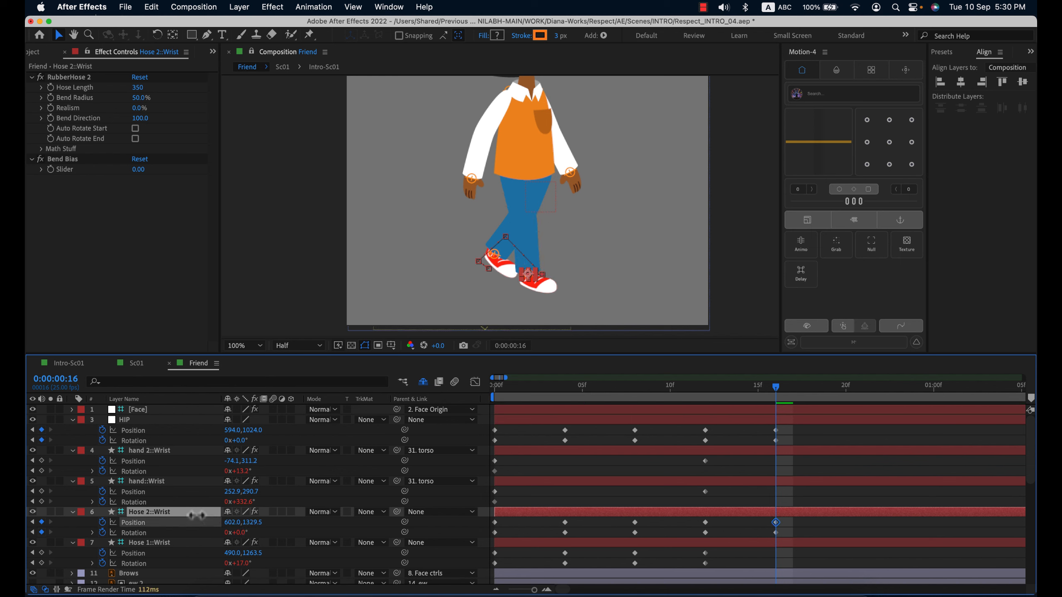
pyautogui.click(789, 470)
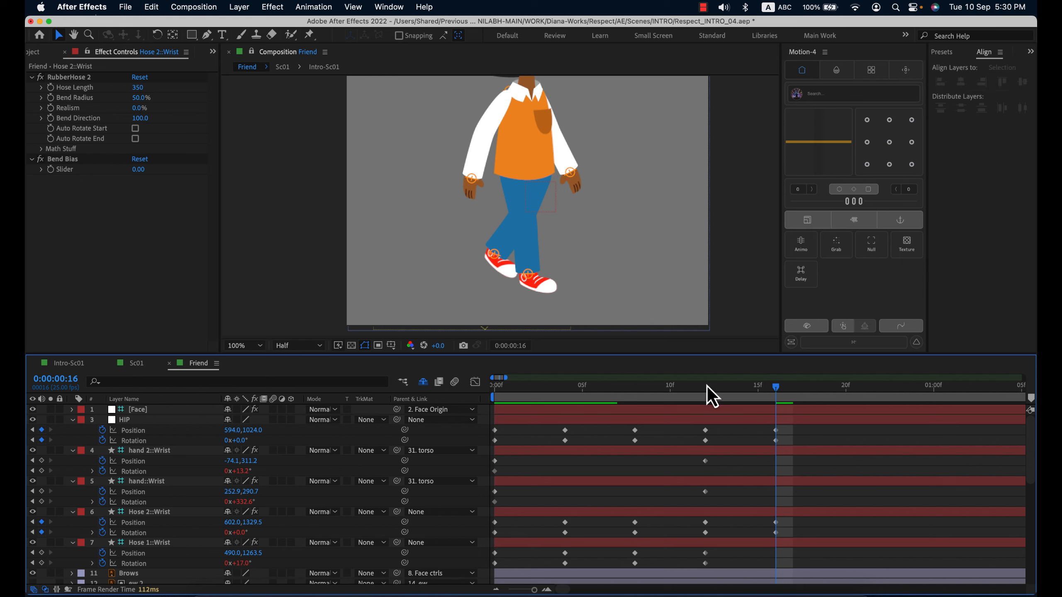
# At frame 16, move the rear foot's Hose 1::Wrist to about 472, 1253.5, rotate it to 31°, and preview the motion
pyautogui.moveTo(707, 391); pyautogui.dragTo(785, 403)
pyautogui.moveTo(495, 259); pyautogui.dragTo(489, 254)
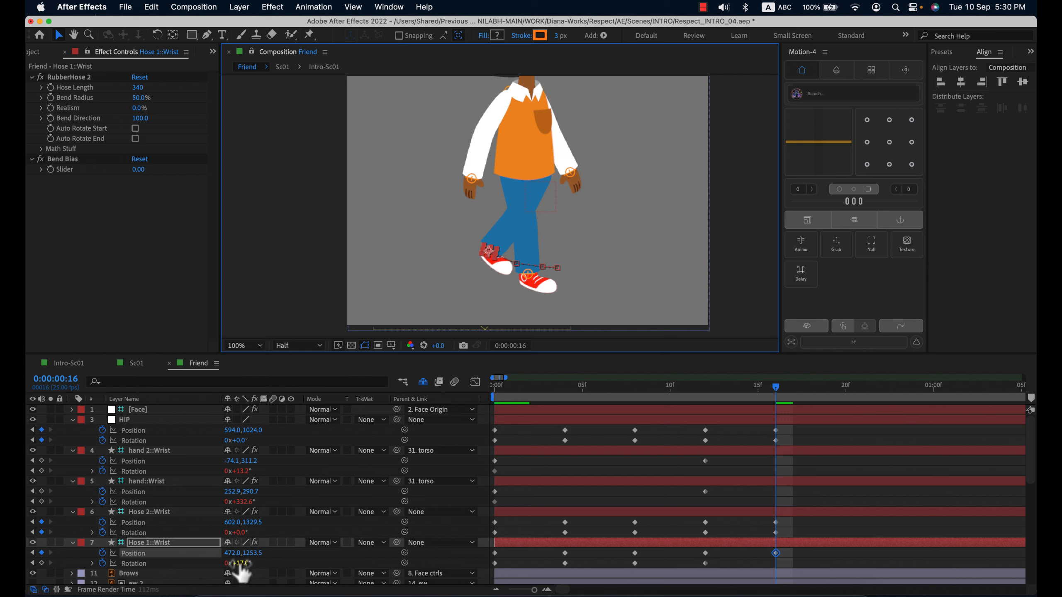
pyautogui.moveTo(237, 563)
pyautogui.mouseDown()
pyautogui.moveTo(271, 564)
pyautogui.moveTo(251, 563)
pyautogui.mouseUp()
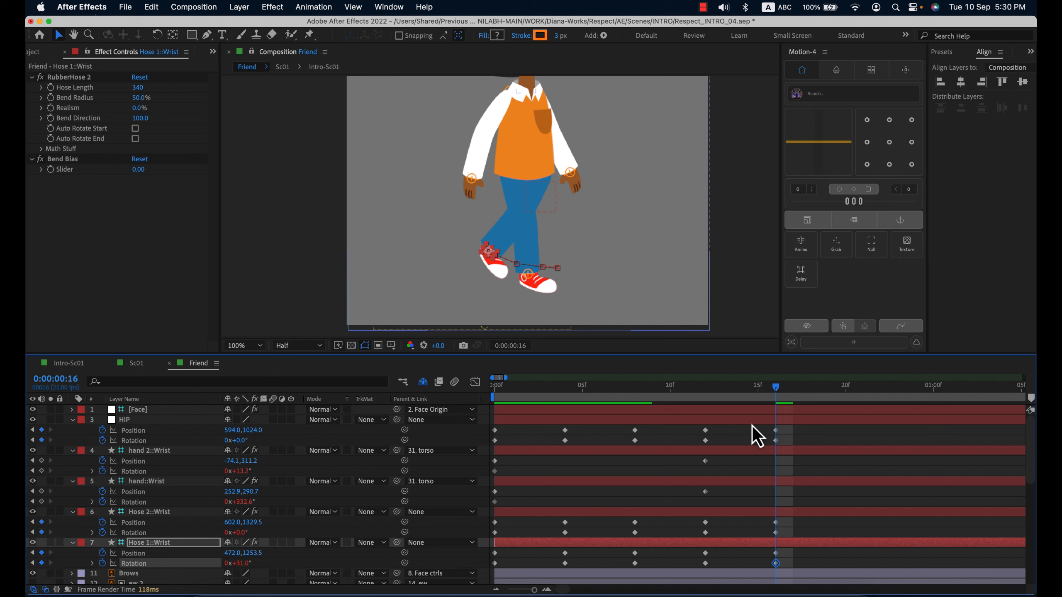
pyautogui.click(789, 466)
pyautogui.moveTo(707, 395); pyautogui.dragTo(763, 405)
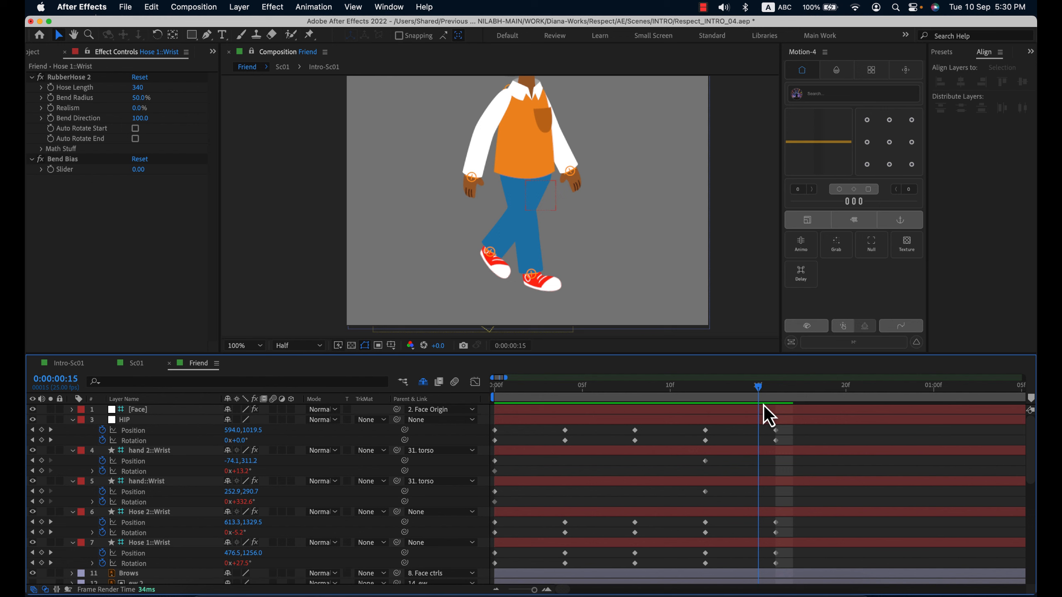
pyautogui.press('space')
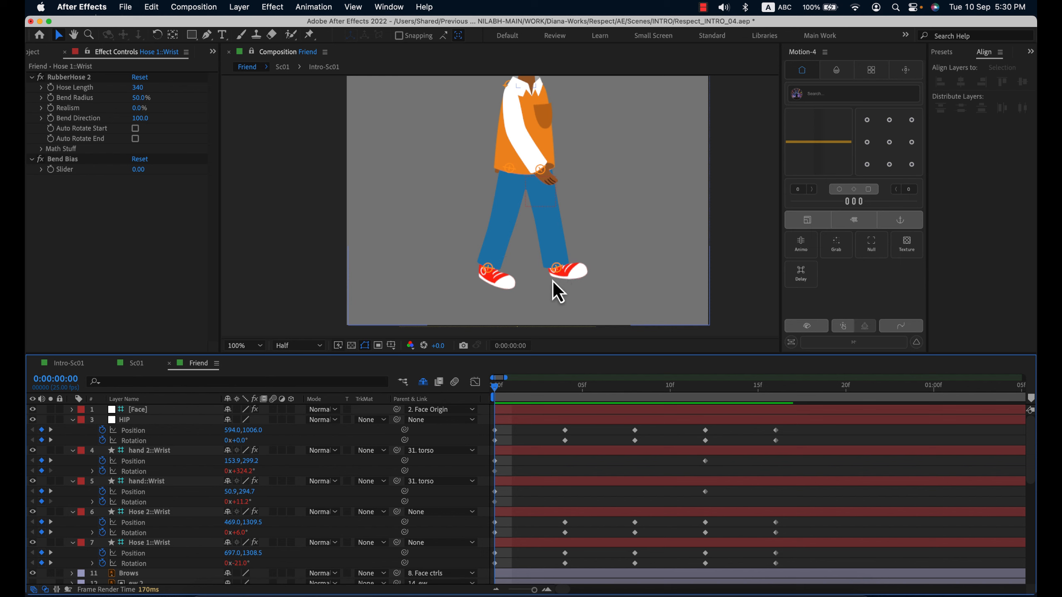
# Copy the HIP layer's Position and Rotation keyframes from frame 8 to frame 20
pyautogui.moveTo(499, 390); pyautogui.dragTo(850, 423)
pyautogui.moveTo(652, 428); pyautogui.dragTo(623, 445)
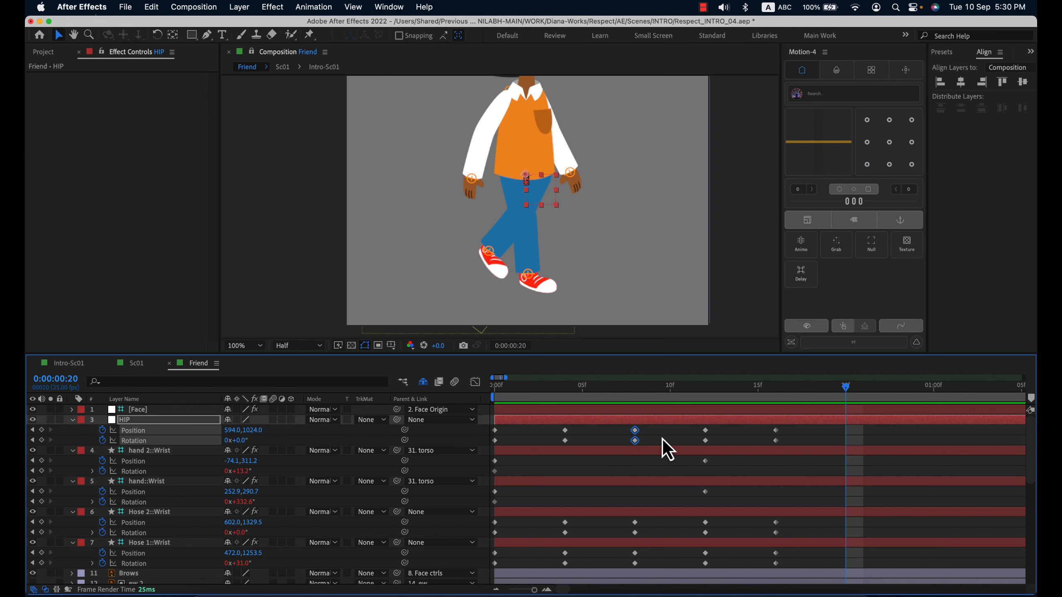
pyautogui.press('super+v')
pyautogui.click(864, 441)
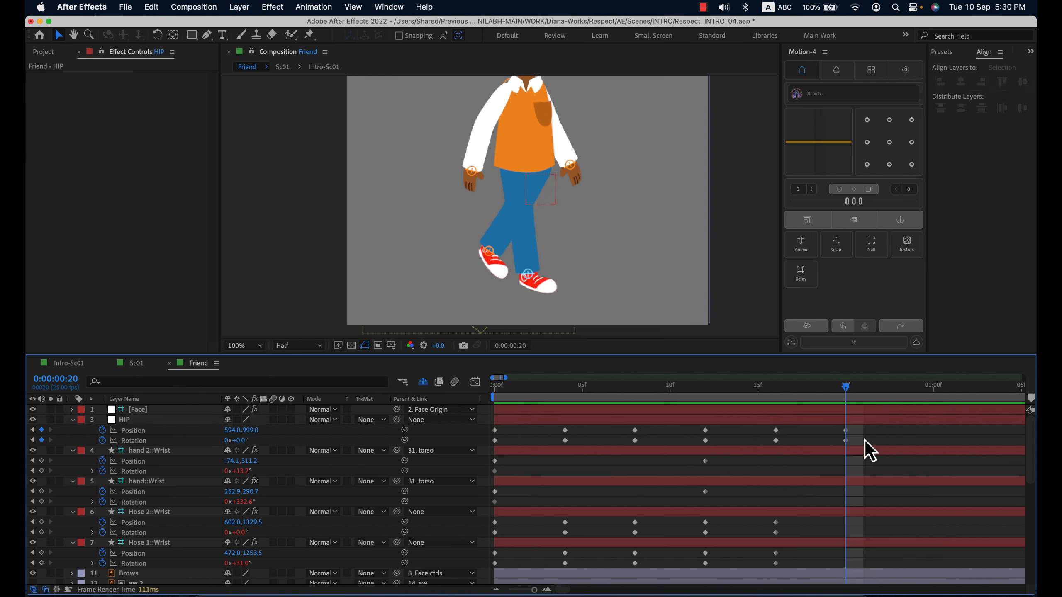
# At frame 20, place Hose 2::Wrist under the body at about 526, 1322.5 and rotate it to 9°
pyautogui.click(845, 484)
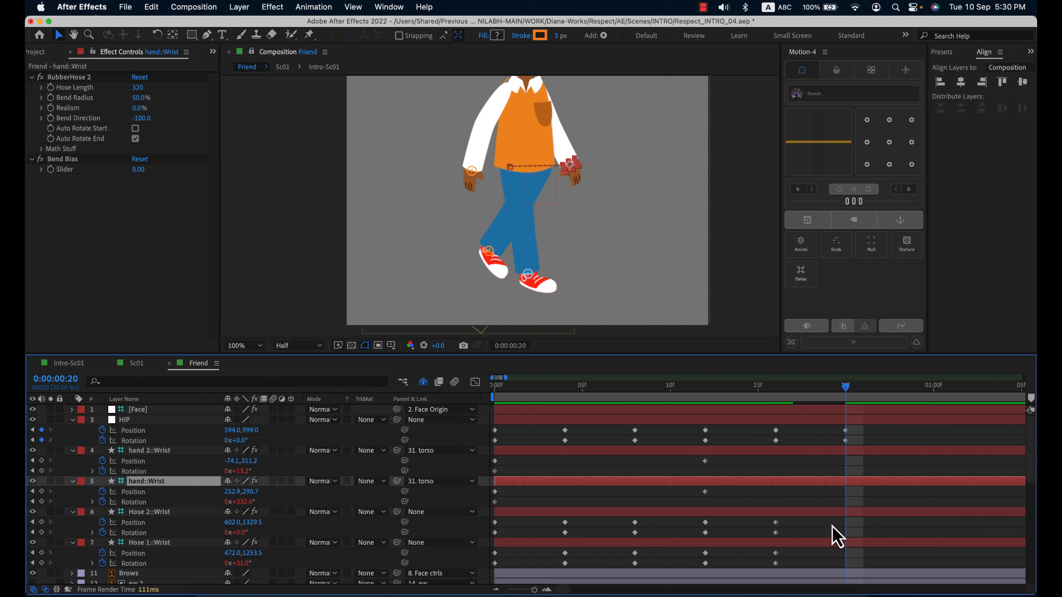
pyautogui.click(832, 512)
pyautogui.moveTo(530, 278); pyautogui.dragTo(507, 279)
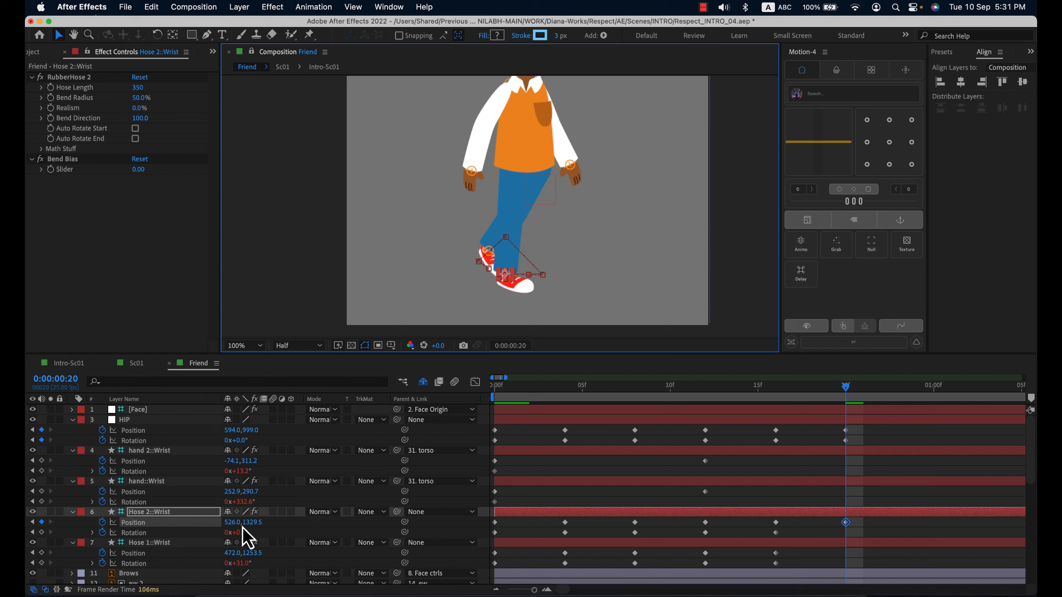
pyautogui.moveTo(252, 523); pyautogui.dragTo(246, 525)
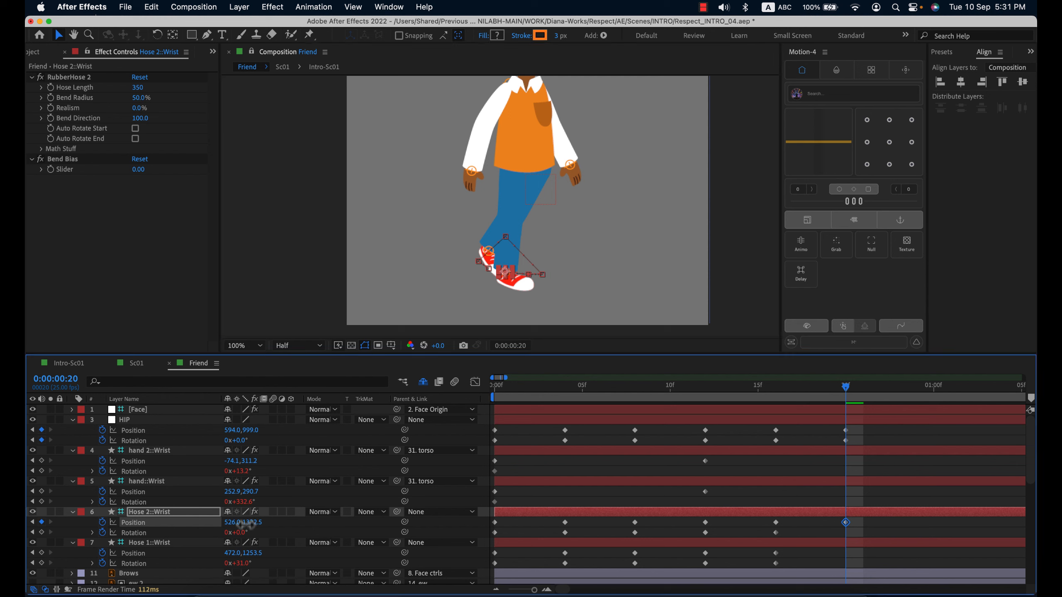
pyautogui.moveTo(242, 533); pyautogui.dragTo(250, 534)
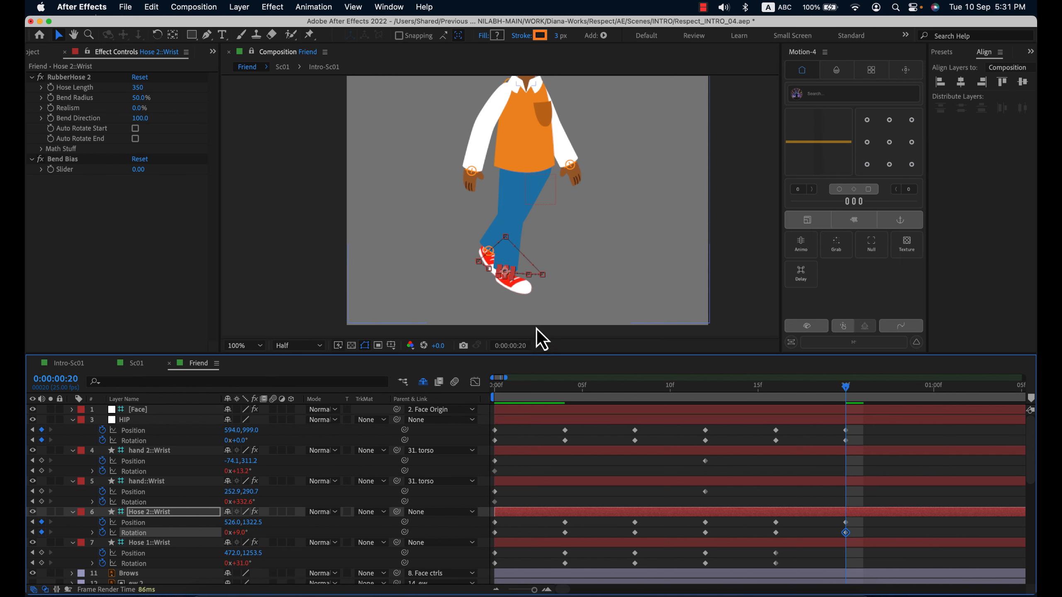
# At frame 20, lift Hose 1::Wrist forward to about 598, 1219.5 and rotate it to 49° for the passing leg
pyautogui.moveTo(546, 357); pyautogui.dragTo(550, 384)
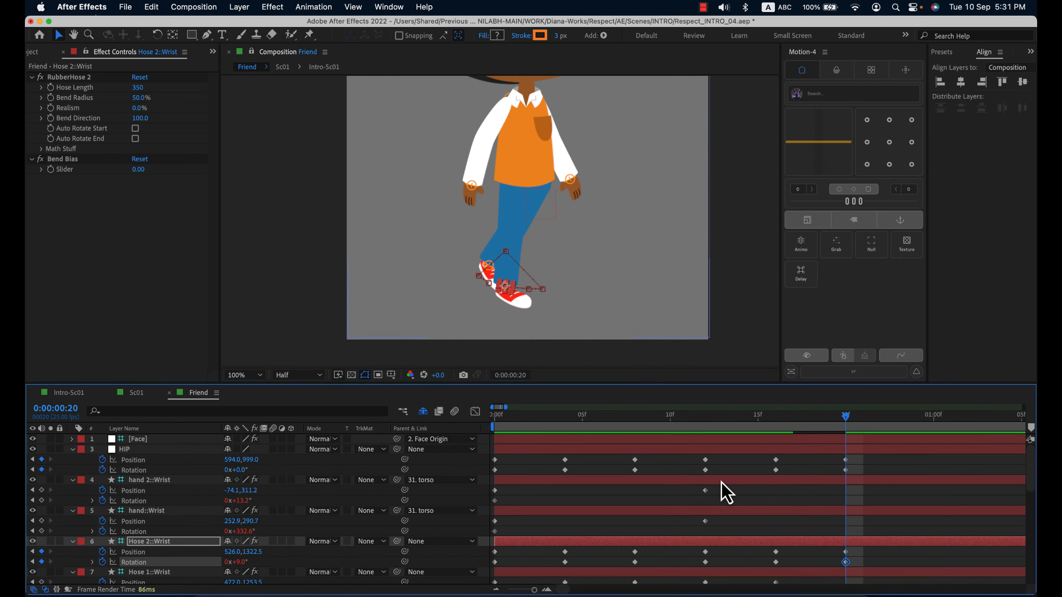
pyautogui.click(528, 302)
pyautogui.click(496, 262)
pyautogui.moveTo(496, 262); pyautogui.dragTo(524, 259)
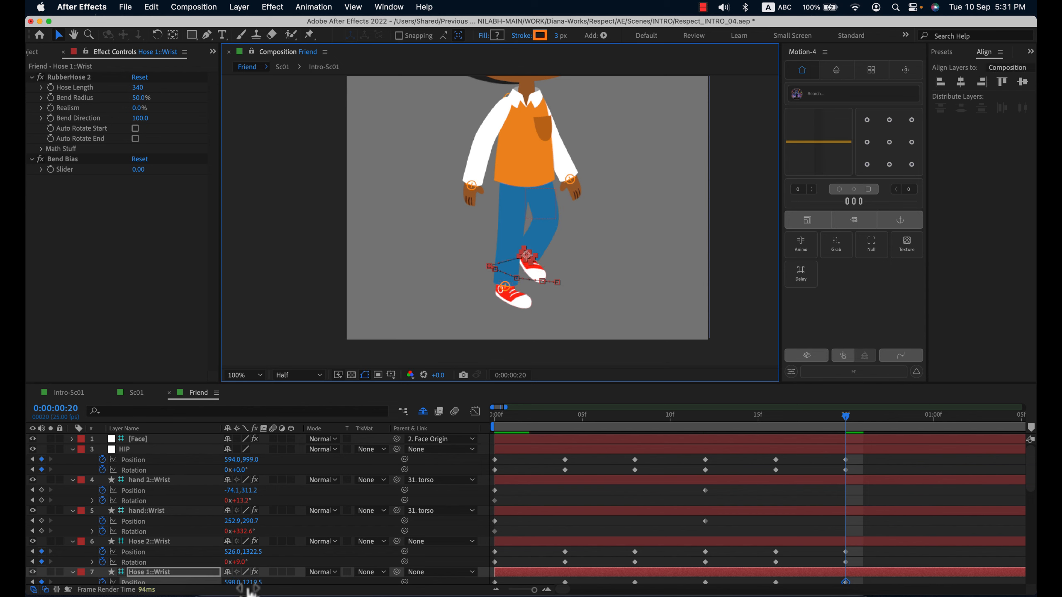
pyautogui.scroll(-1, 267, 569)
pyautogui.moveTo(248, 586); pyautogui.dragTo(256, 584)
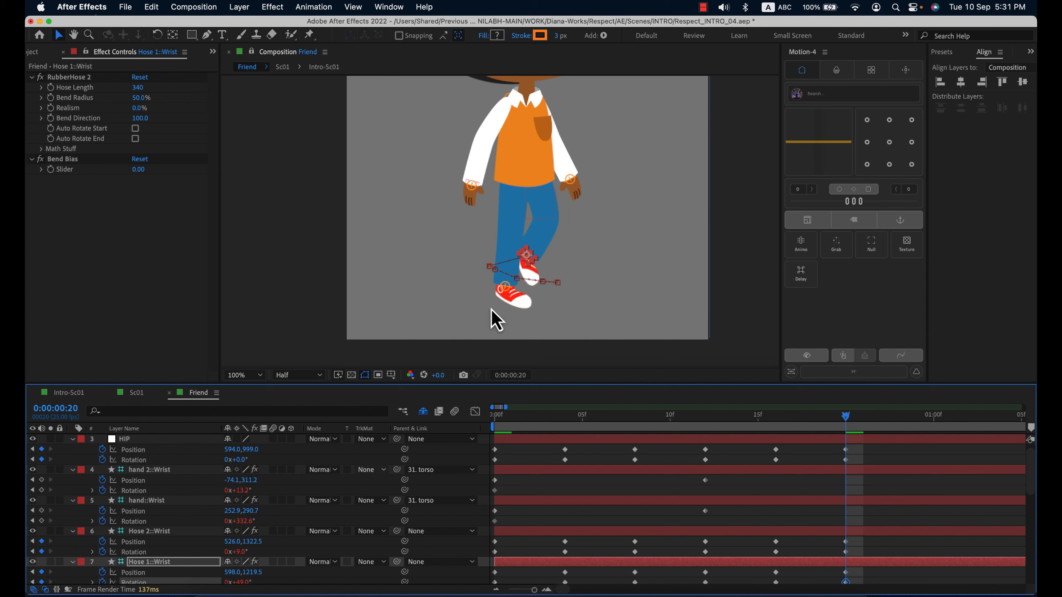
# Set Hose 2::Wrist's X Position to 518 at frame 20 and play back the walk
pyautogui.click(513, 292)
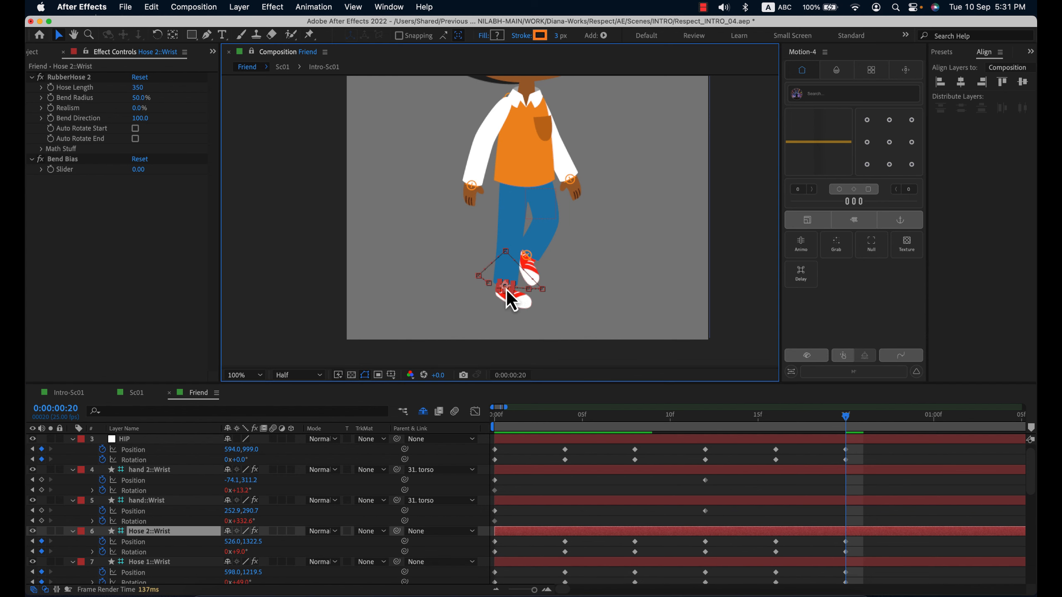
pyautogui.click(856, 531)
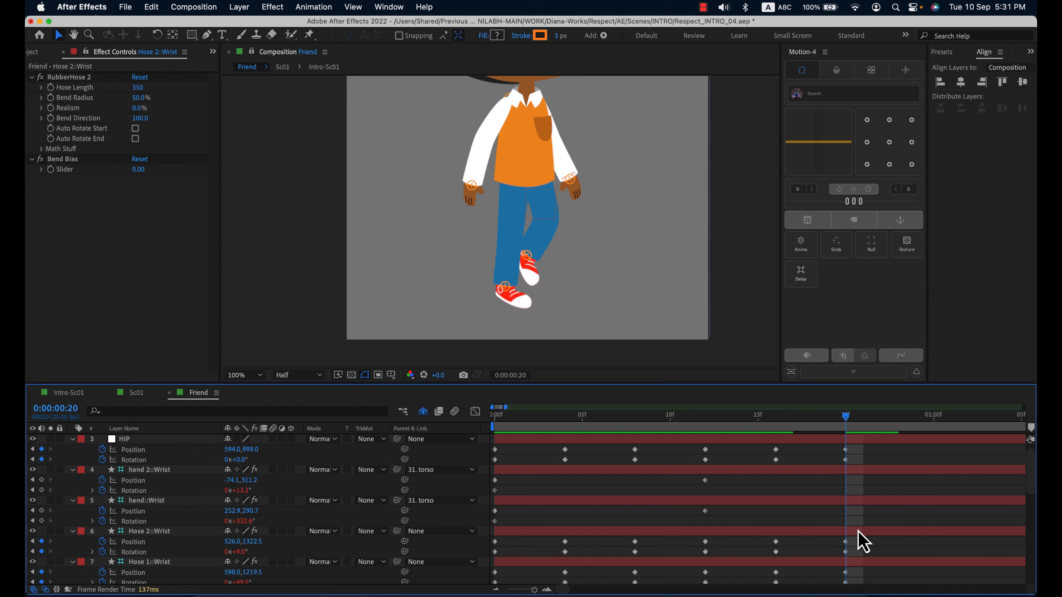
pyautogui.moveTo(236, 556); pyautogui.dragTo(225, 546)
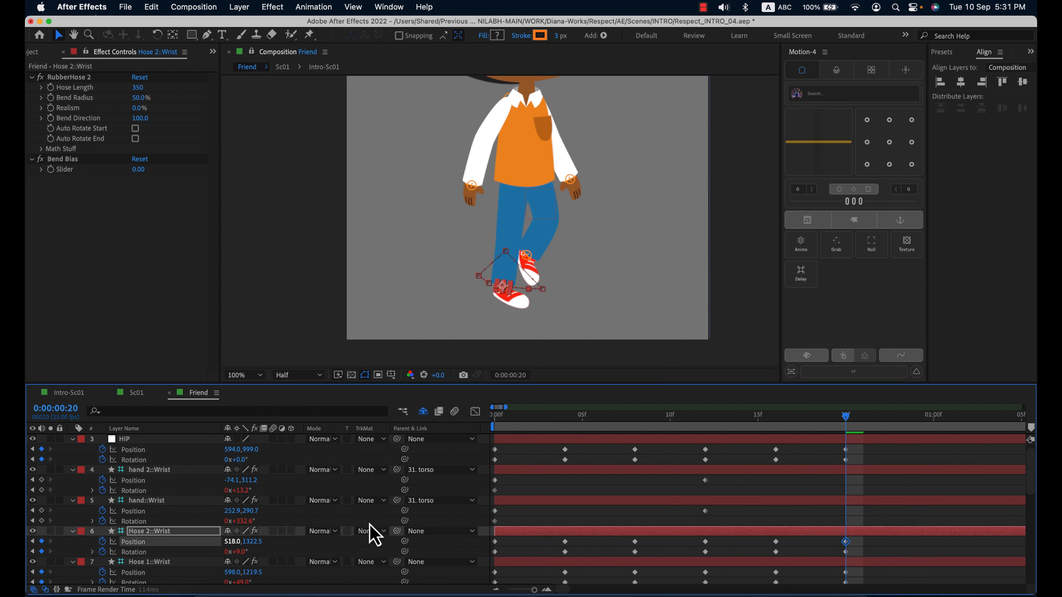
pyautogui.click(867, 486)
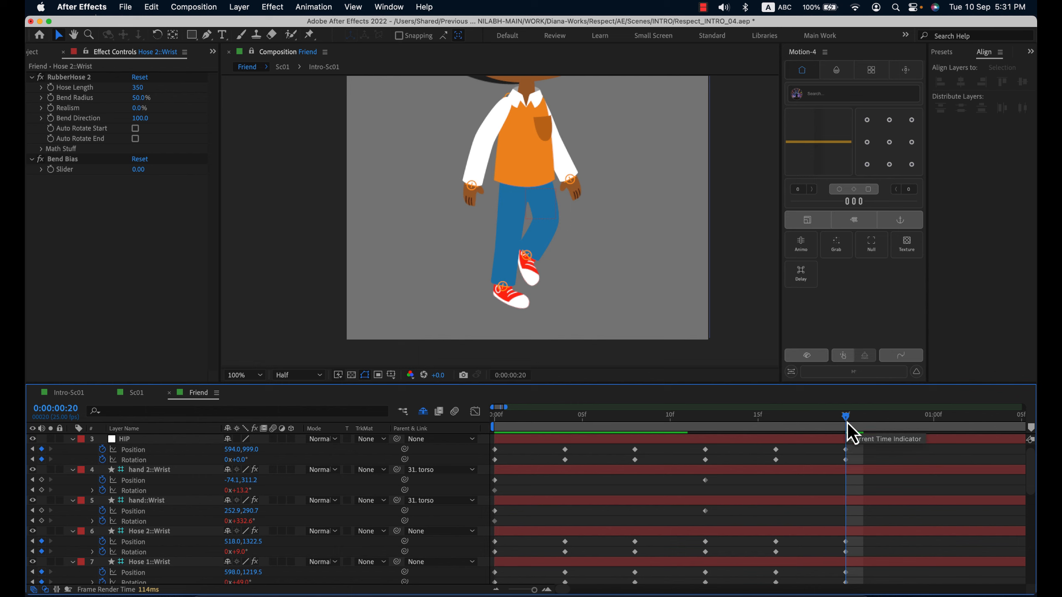
pyautogui.press('space')
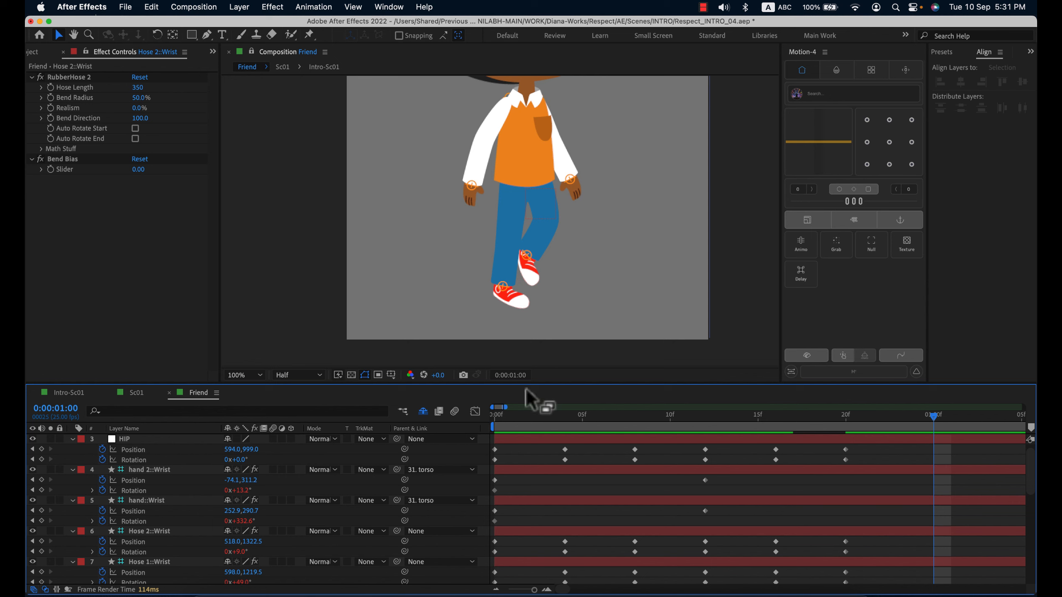
# Copy the frame 0 Position and Rotation keyframes of HIP, hand 2::Wrist and hand::Wrist to 0:00:01:00
pyautogui.click(496, 421)
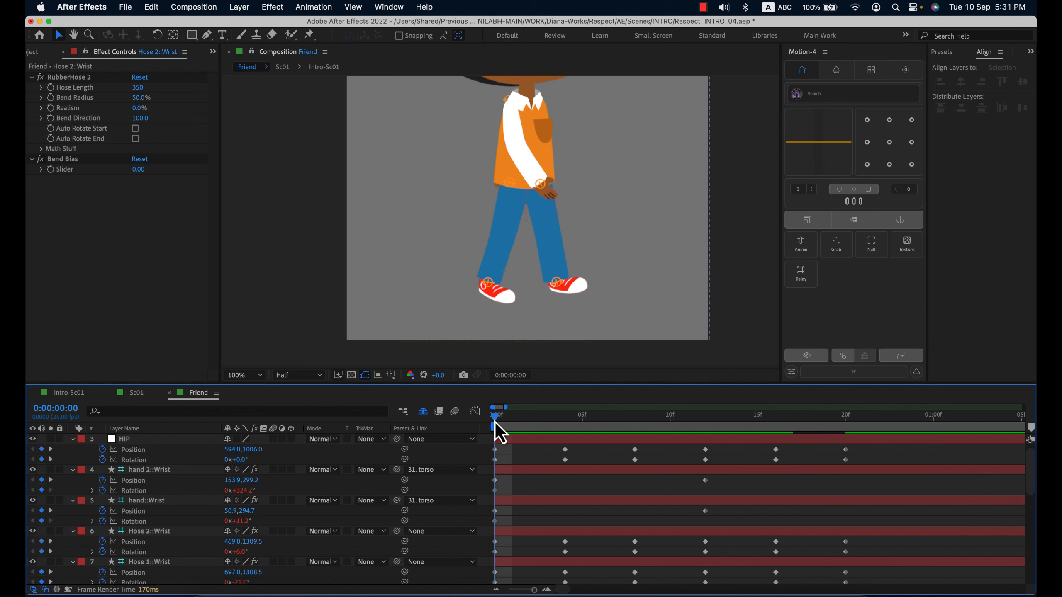
pyautogui.click(936, 422)
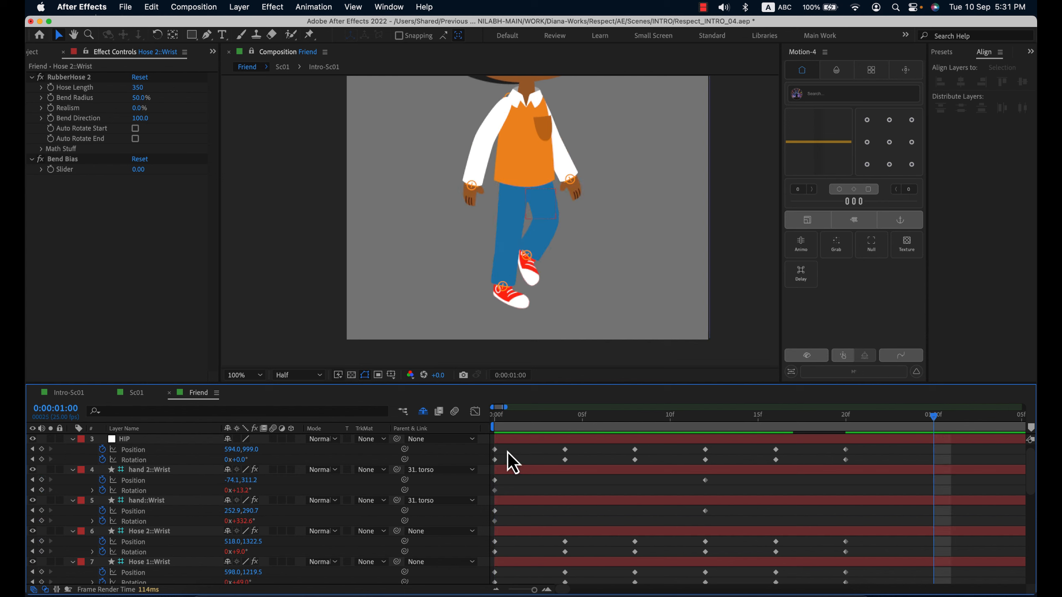
pyautogui.moveTo(507, 447); pyautogui.dragTo(487, 526)
pyautogui.press('super+c')
pyautogui.press('super+v')
pyautogui.press('super+c')
pyautogui.press('super+v')
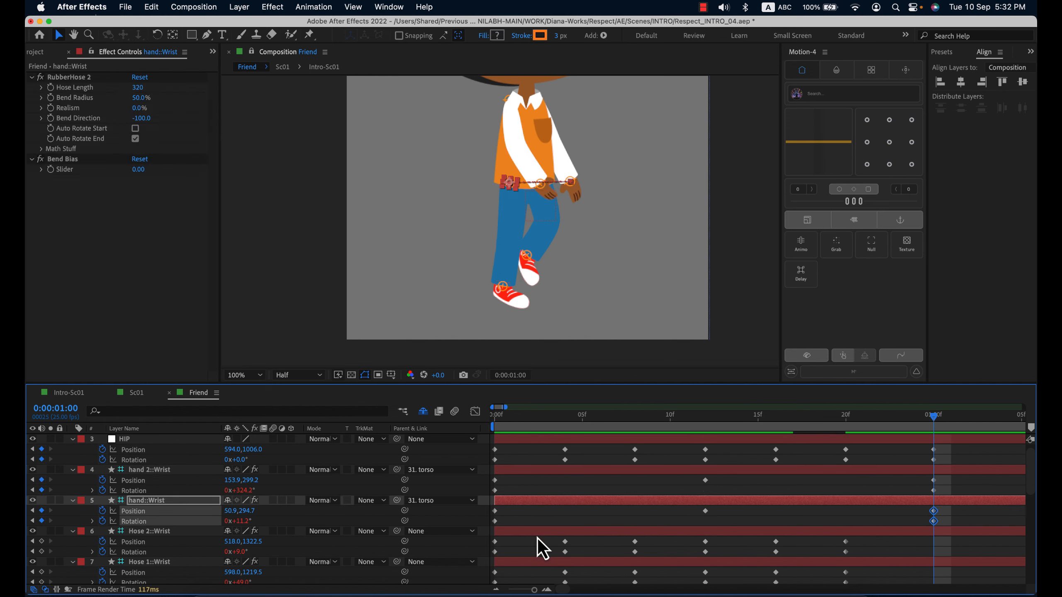
pyautogui.scroll(-1, 558, 541)
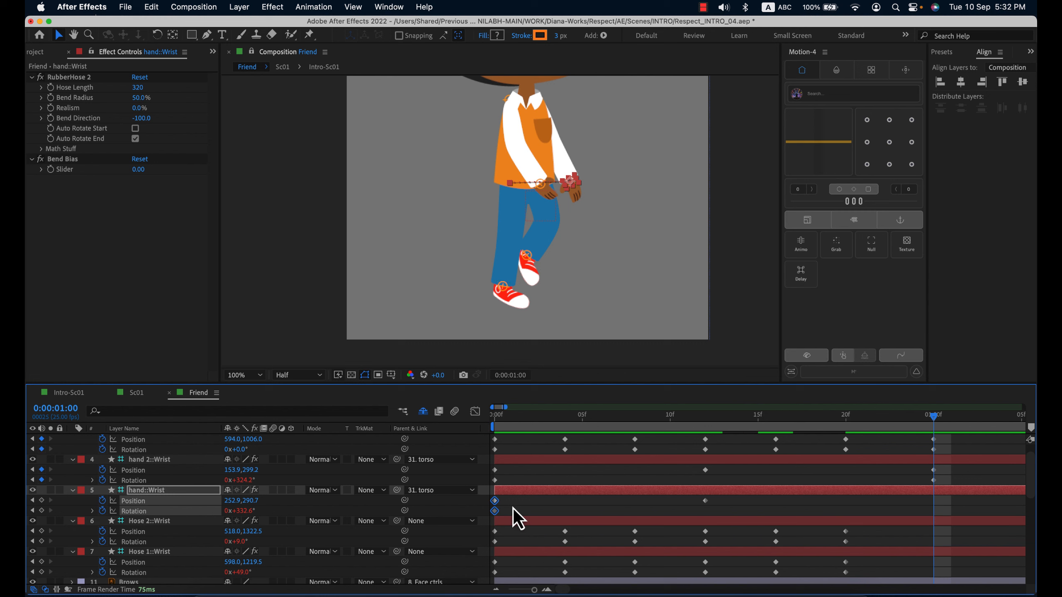
pyautogui.press('super+c')
pyautogui.press('super+v')
# Copy the frame 0 Position and Rotation keyframes of Hose 2::Wrist and Hose 1::Wrist to 0:00:01:00
pyautogui.moveTo(514, 527); pyautogui.dragTo(488, 577)
pyautogui.press('super+c')
pyautogui.press('super+v')
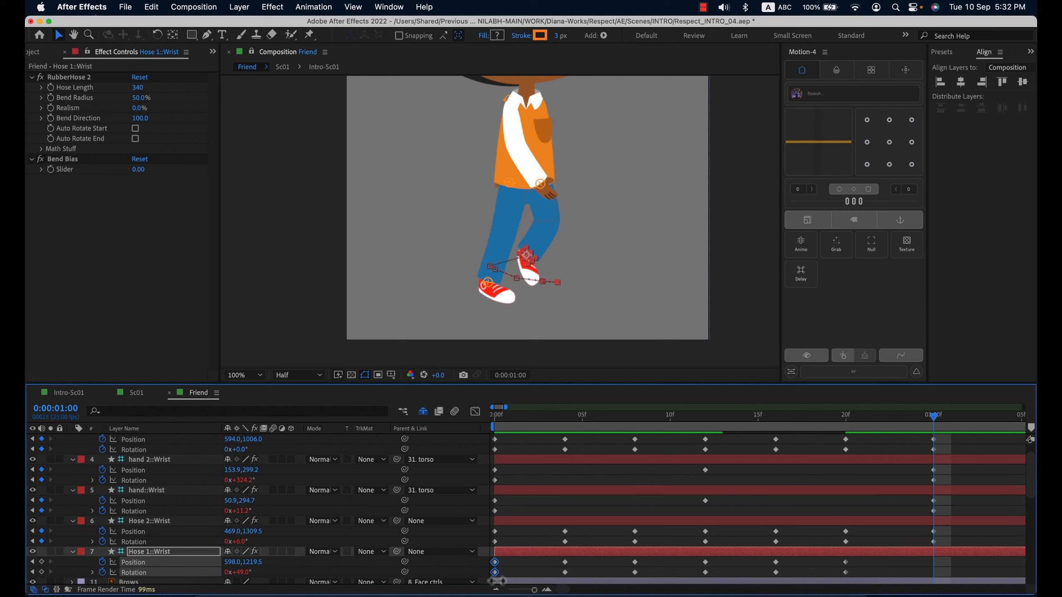
pyautogui.press('super+c')
pyautogui.press('super+v')
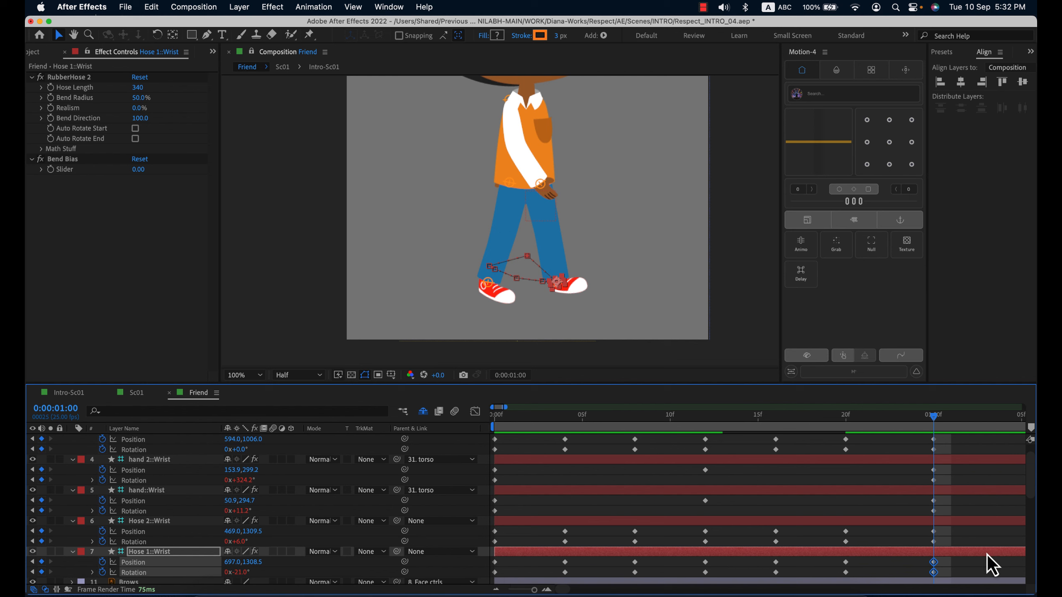
# Show the whole character and end the Friend comp's work area at 0:00:01:00
pyautogui.click(966, 528)
pyautogui.moveTo(646, 420); pyautogui.dragTo(453, 421)
pyautogui.press(',')
pyautogui.press('h')
pyautogui.moveTo(570, 209); pyautogui.dragTo(598, 239)
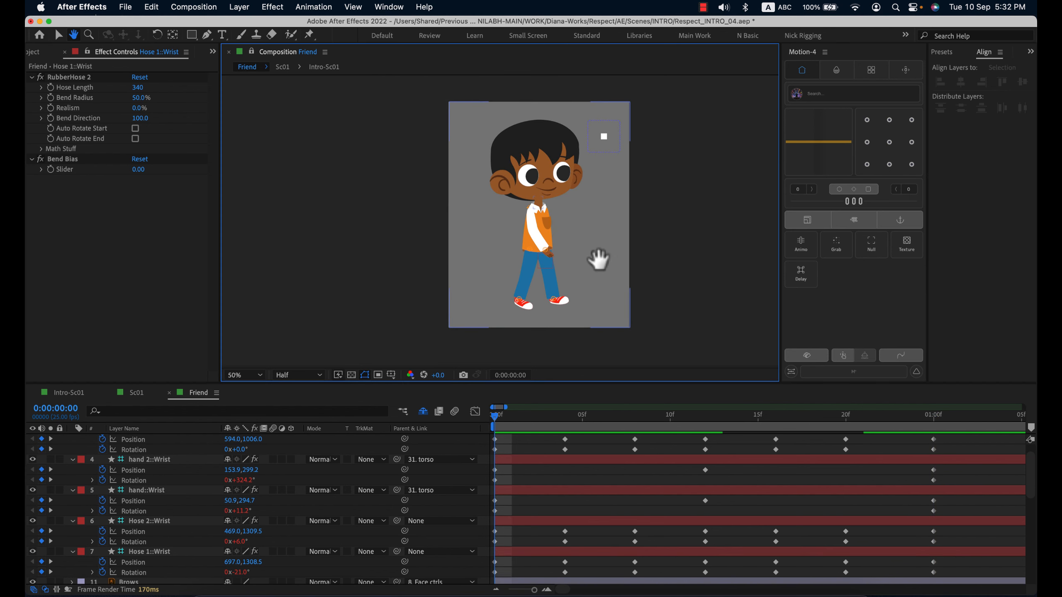
pyautogui.press('v')
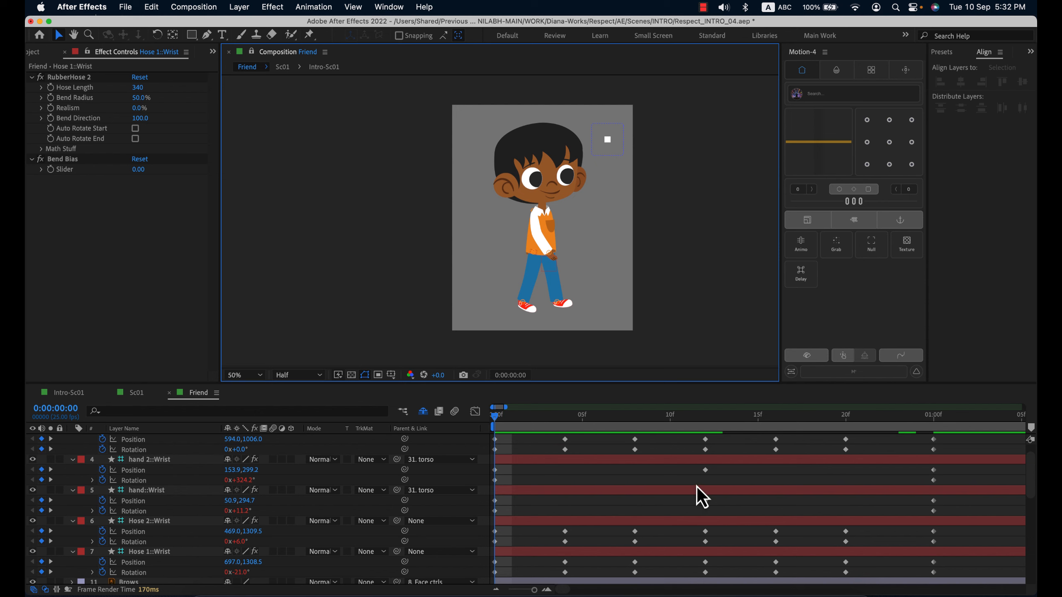
pyautogui.press('-')
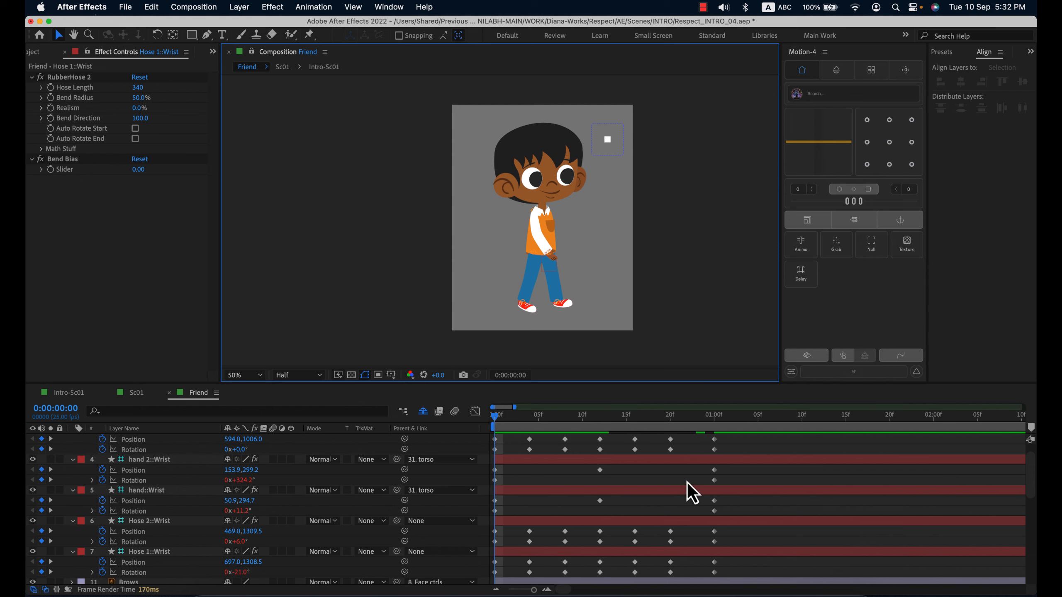
pyautogui.click(713, 417)
pyautogui.press('n')
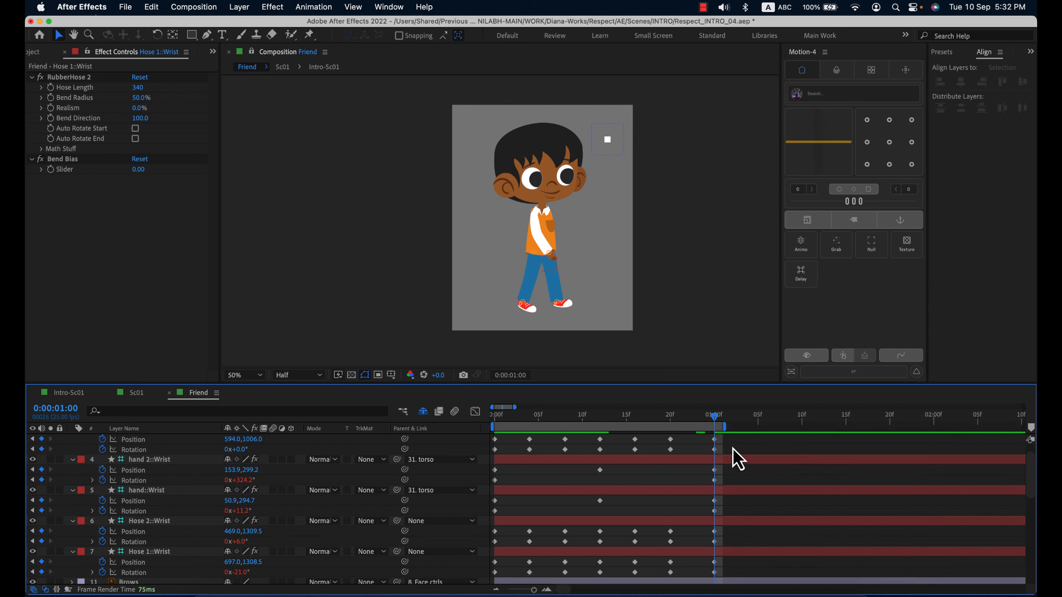
# Play back the one-second walk cycle and scrub through its poses
pyautogui.press('space')
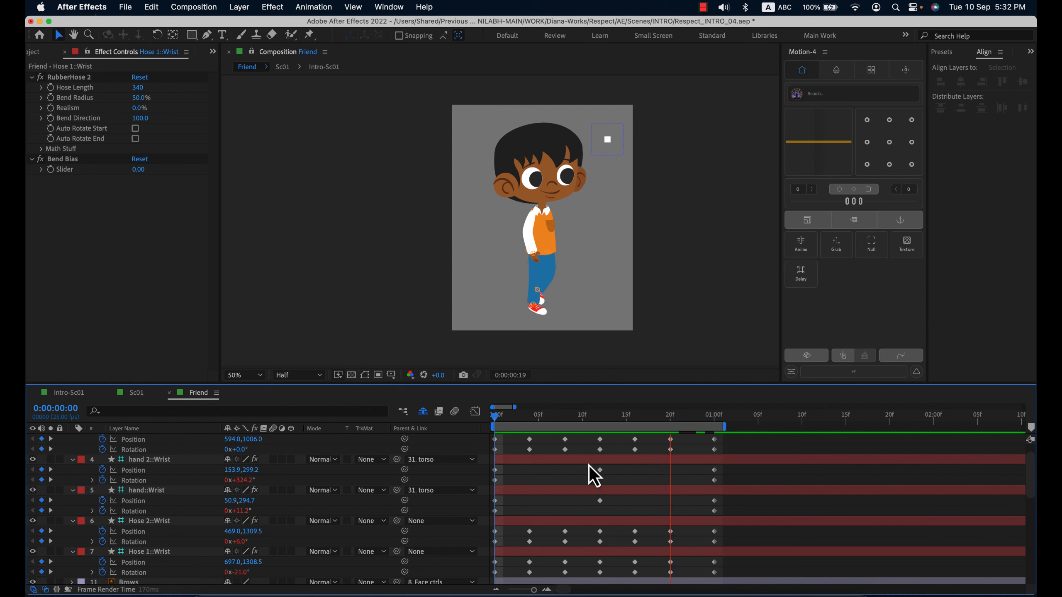
pyautogui.press('space')
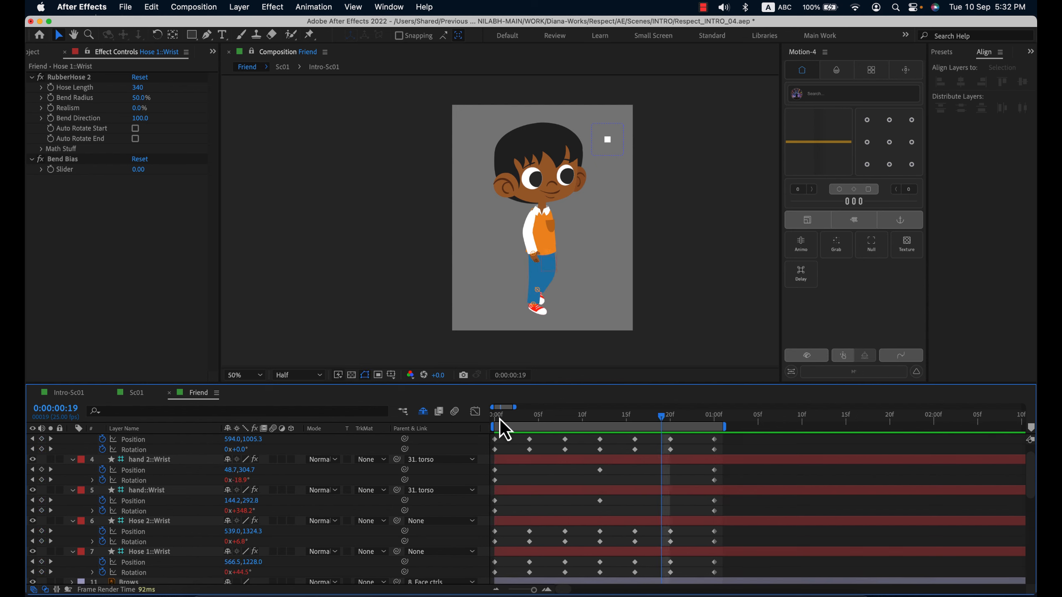
pyautogui.click(499, 419)
pyautogui.moveTo(521, 423); pyautogui.dragTo(714, 441)
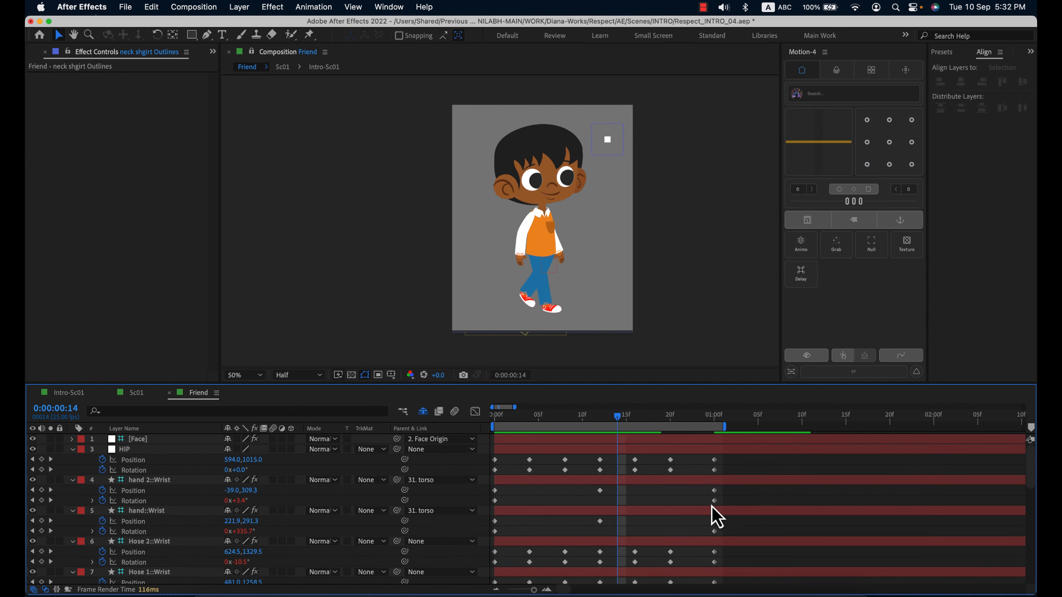
pyautogui.scroll(-2, 712, 506)
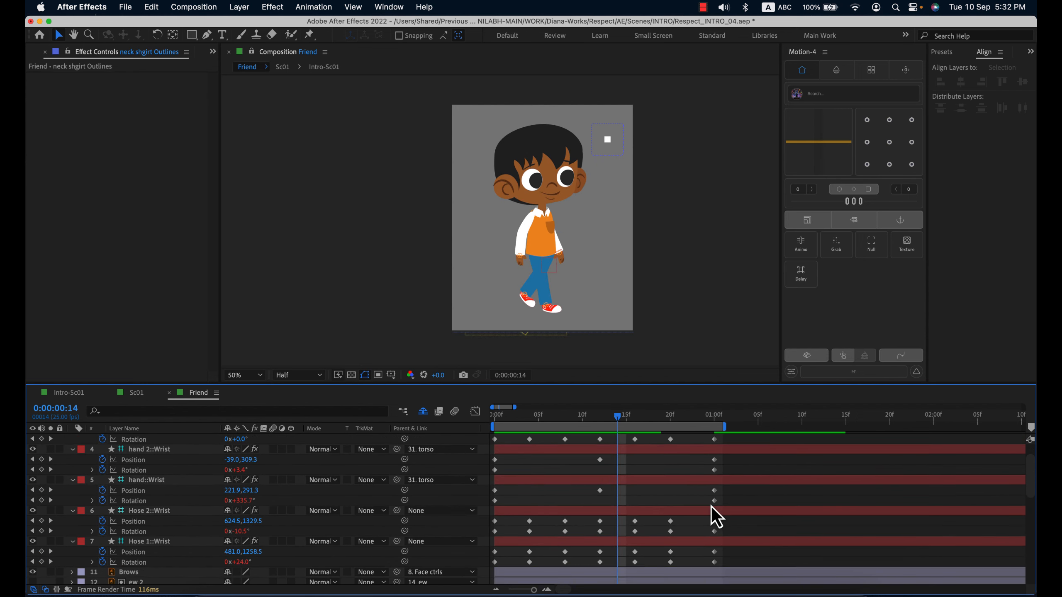
pyautogui.scroll(2, 711, 506)
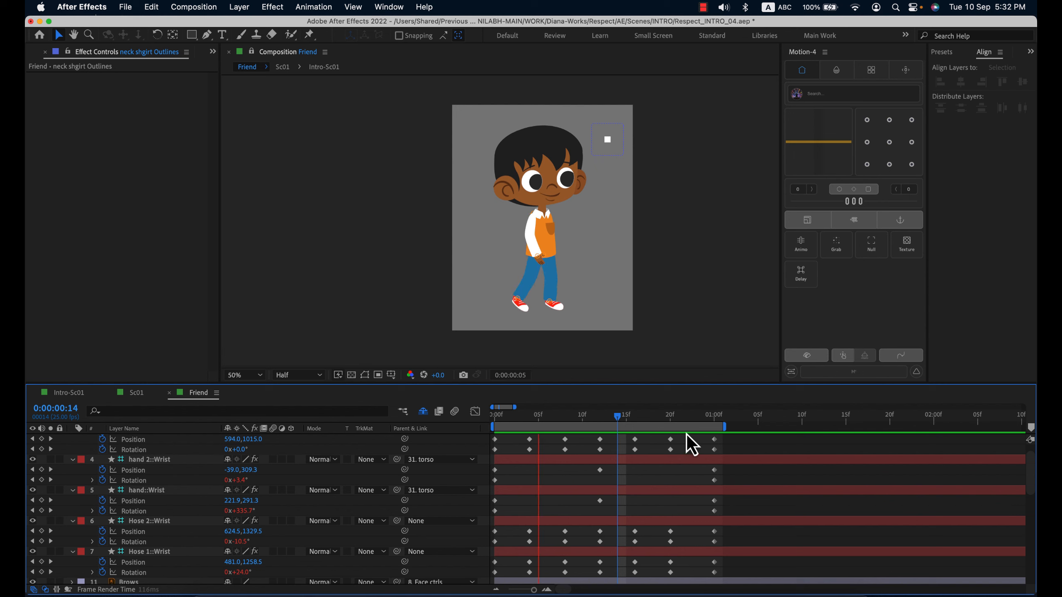
# Scrub the walk through frame 16 and compare the pose at frame 0 with the one at 0:00:01:00
pyautogui.click(495, 422)
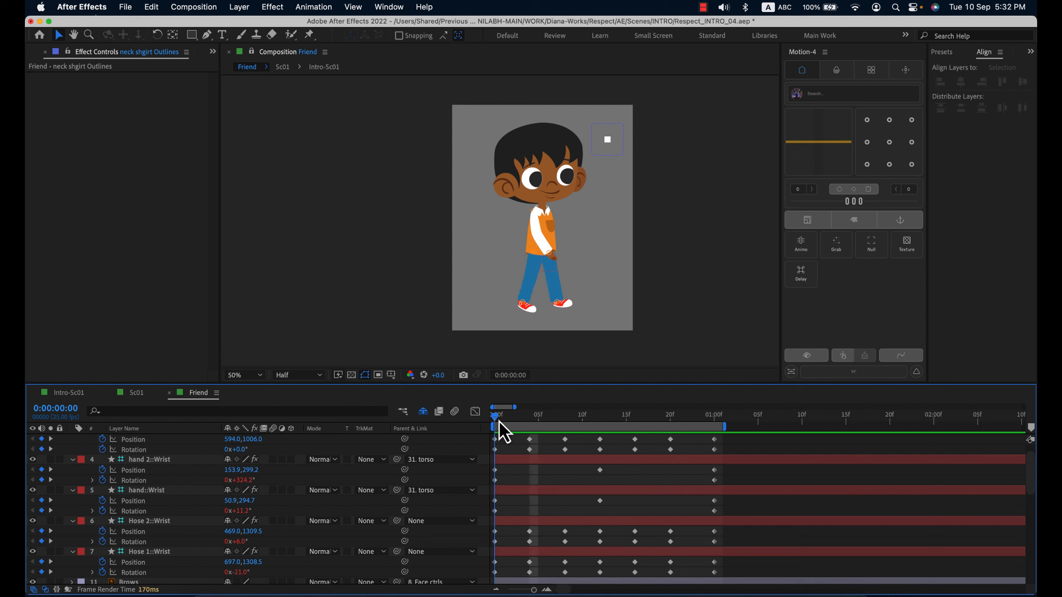
pyautogui.moveTo(496, 421); pyautogui.dragTo(637, 452)
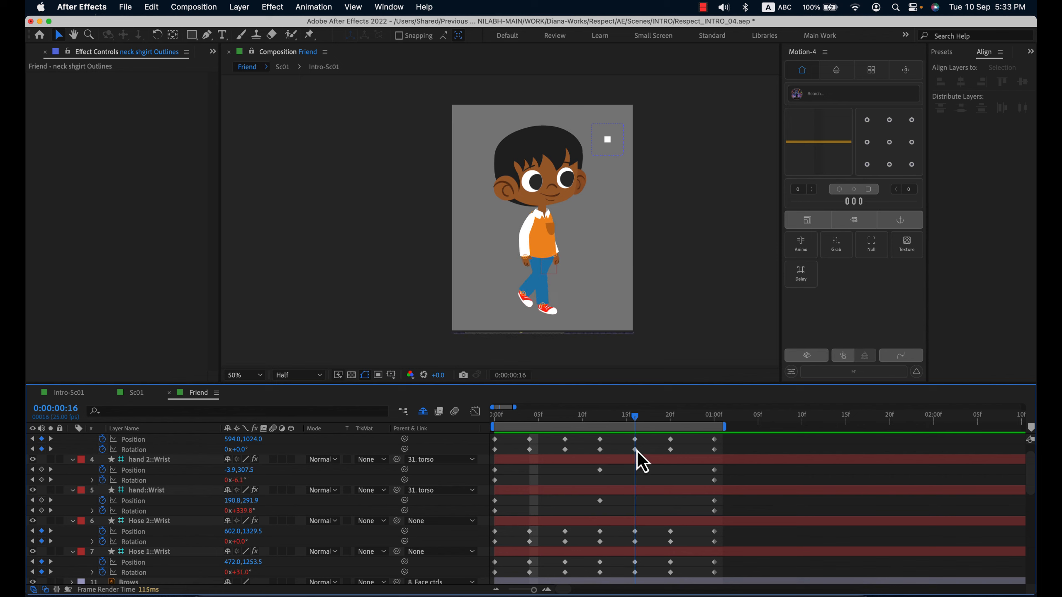
pyautogui.moveTo(637, 451); pyautogui.dragTo(714, 470)
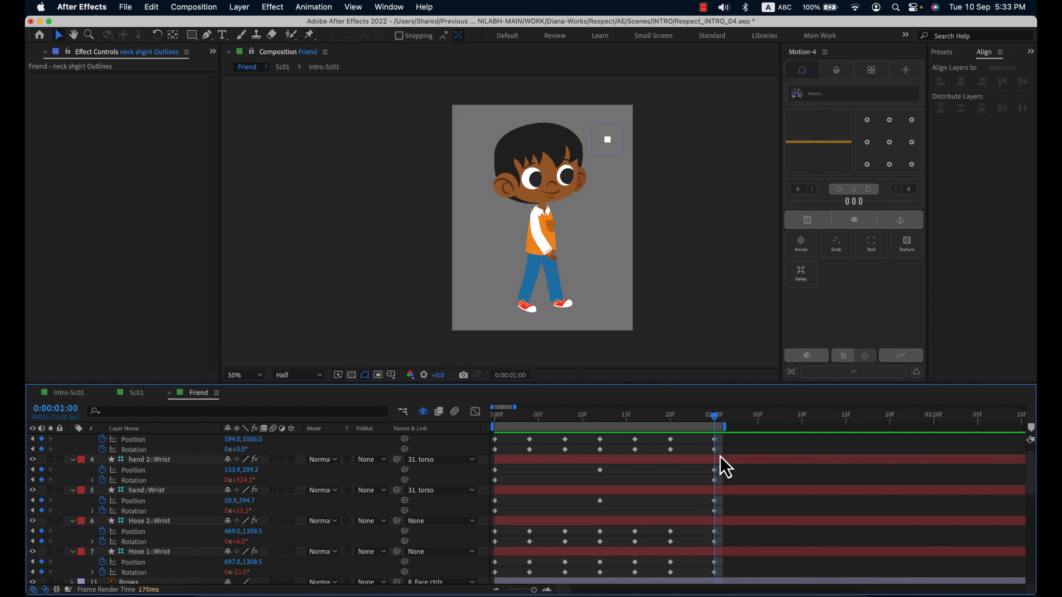
pyautogui.click(494, 420)
pyautogui.click(715, 420)
pyautogui.moveTo(489, 420)
pyautogui.mouseDown()
pyautogui.moveTo(619, 425)
pyautogui.moveTo(492, 423)
pyautogui.mouseUp()
pyautogui.click(715, 422)
pyautogui.moveTo(740, 435); pyautogui.dragTo(481, 588)
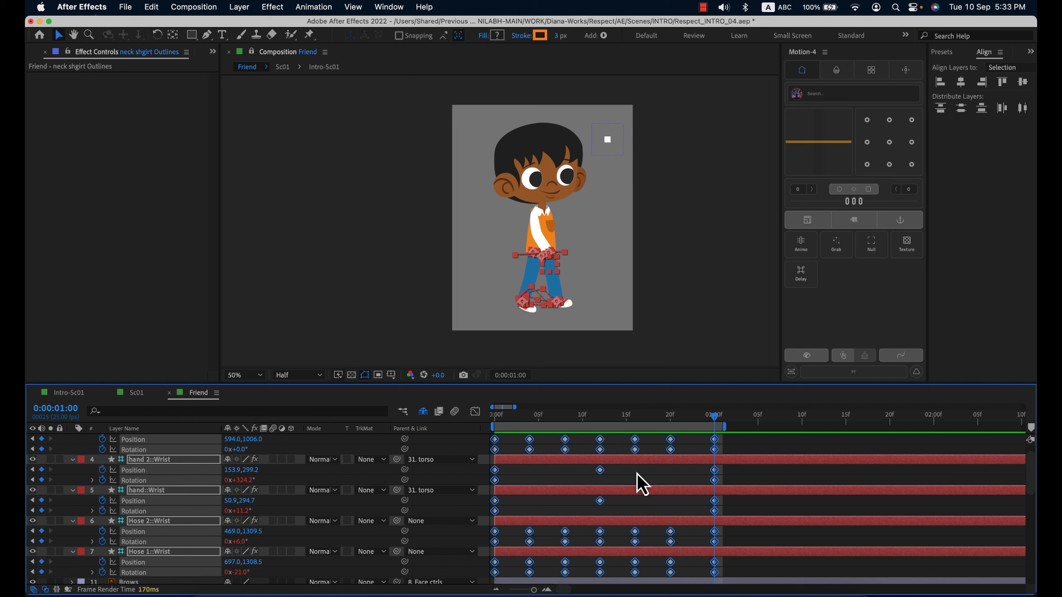
pyautogui.click(681, 475)
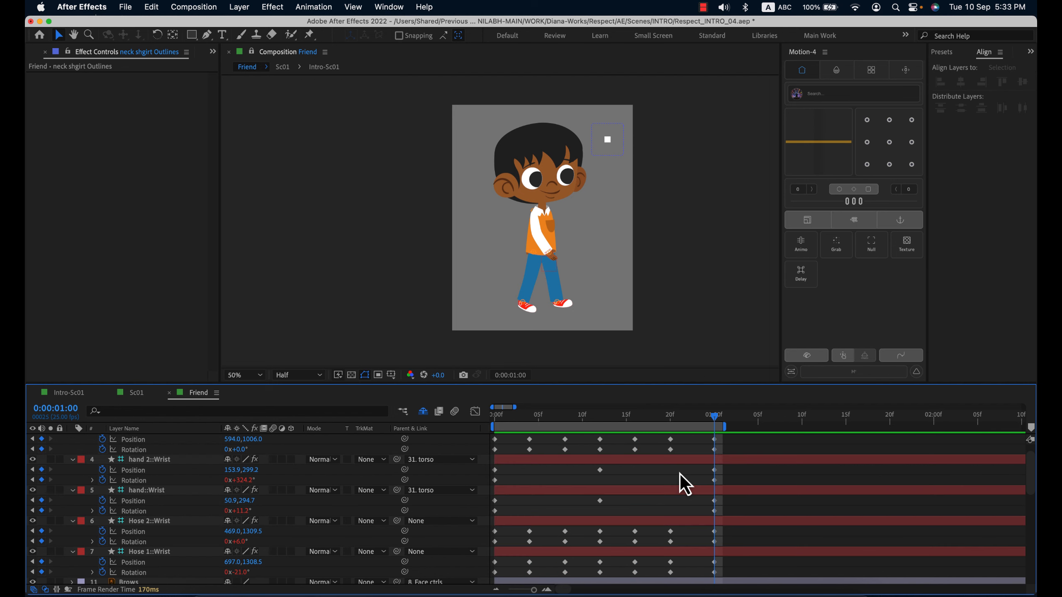
# Apply Easy Ease to all of HIP's Position and Rotation keyframes
pyautogui.moveTo(530, 415); pyautogui.dragTo(481, 417)
pyautogui.scroll(2, 551, 275)
pyautogui.press('h')
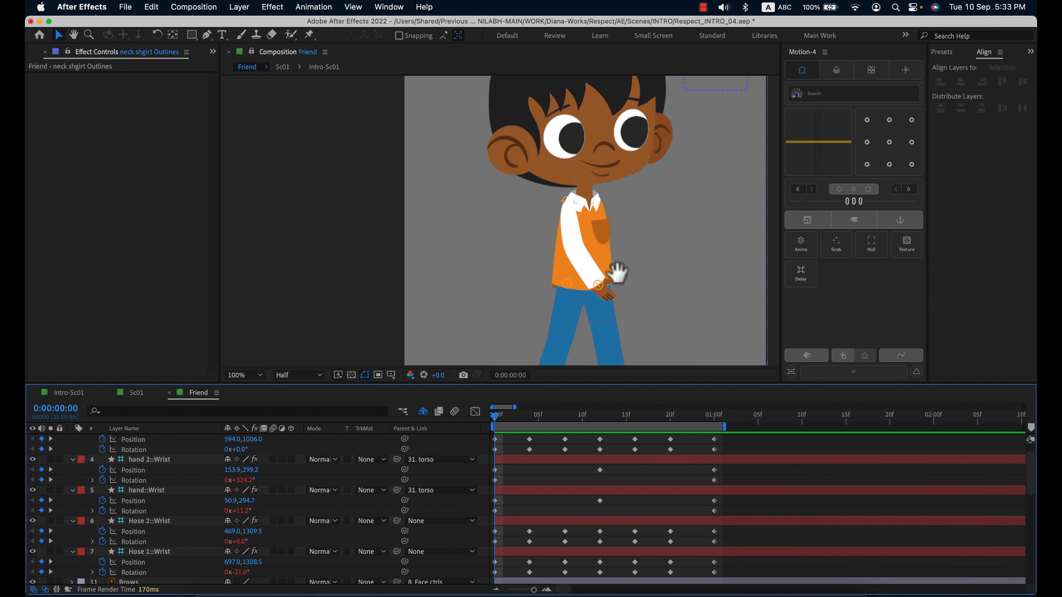
pyautogui.moveTo(609, 285); pyautogui.dragTo(576, 261)
pyautogui.press('v')
pyautogui.click(576, 261)
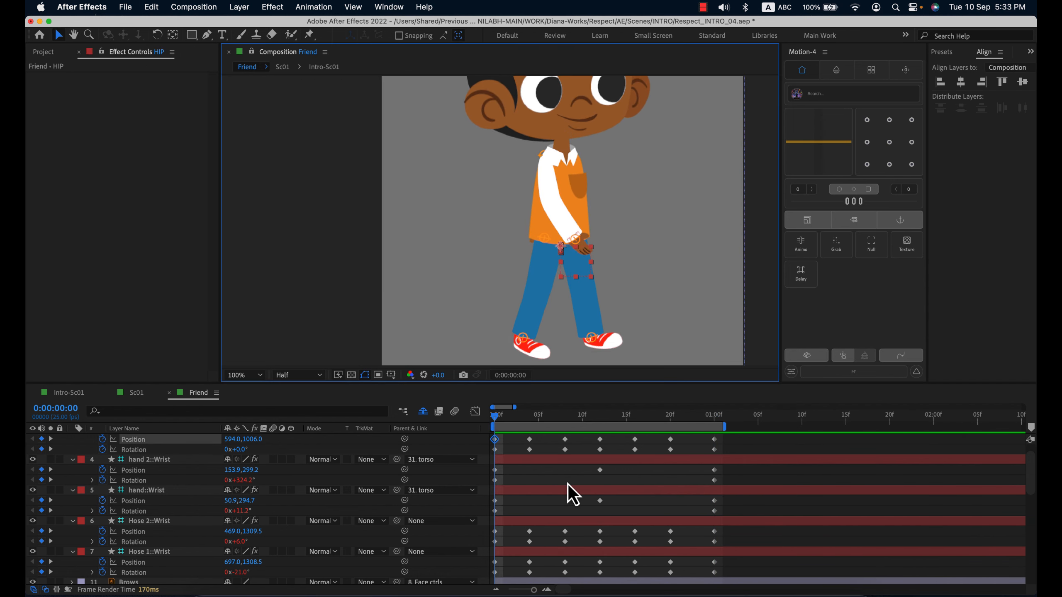
pyautogui.scroll(1, 570, 491)
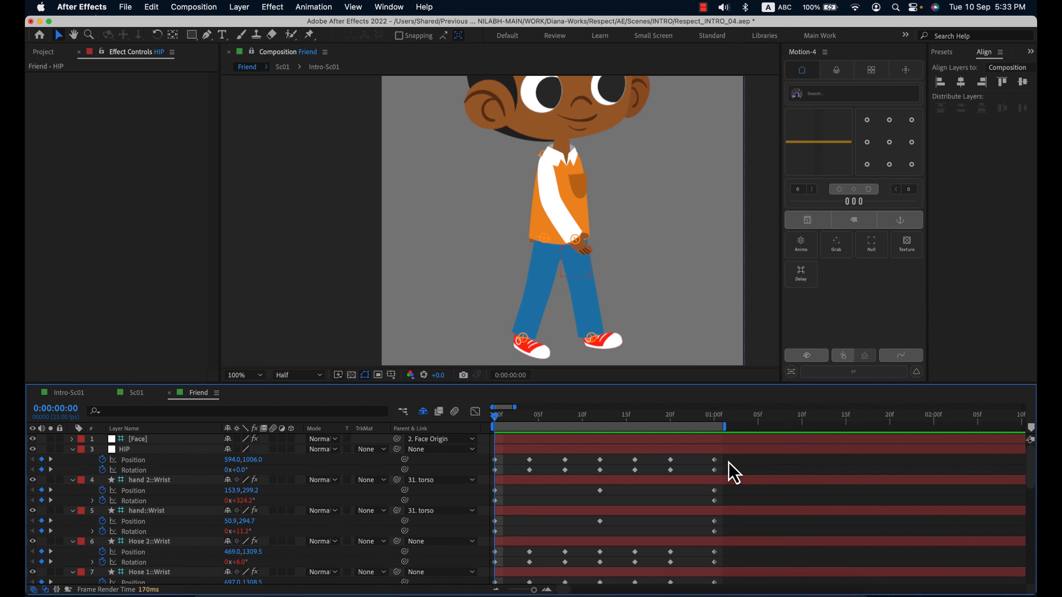
pyautogui.moveTo(728, 470); pyautogui.dragTo(485, 486)
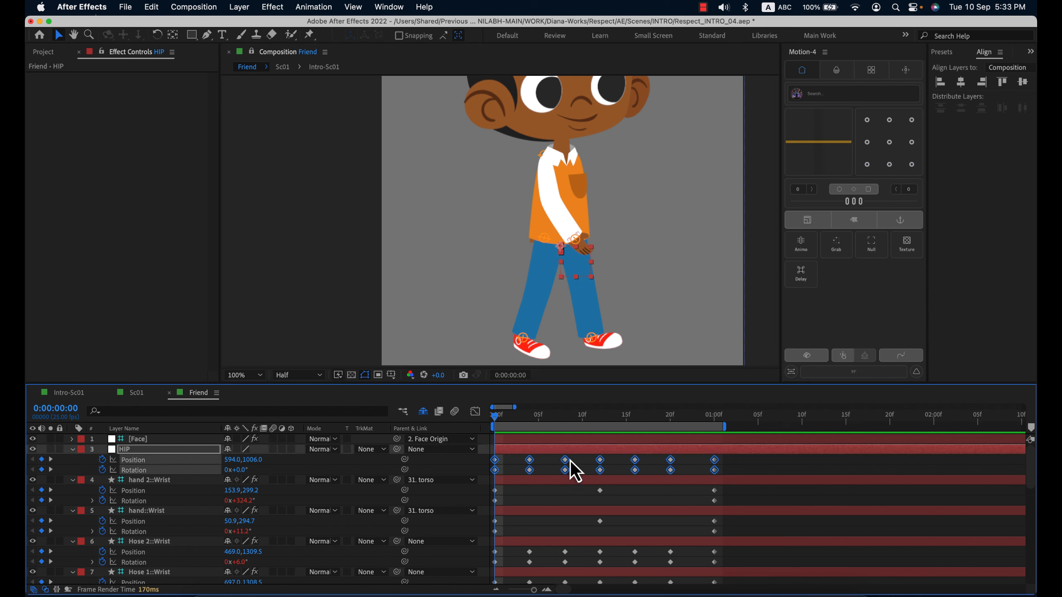
pyautogui.scroll(1, 573, 314)
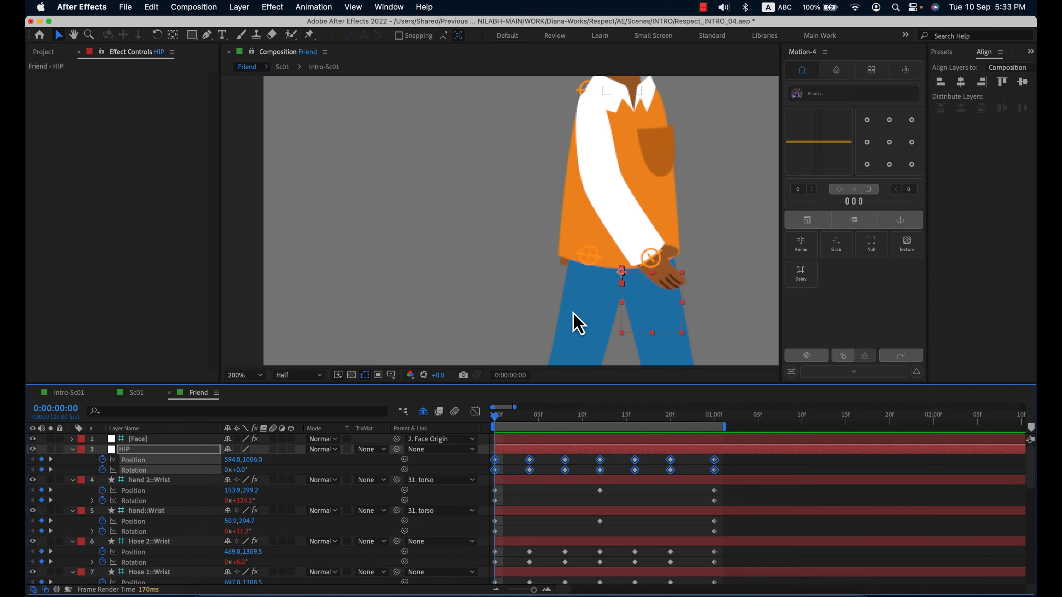
pyautogui.scroll(-1, 573, 314)
pyautogui.rightClick(602, 462)
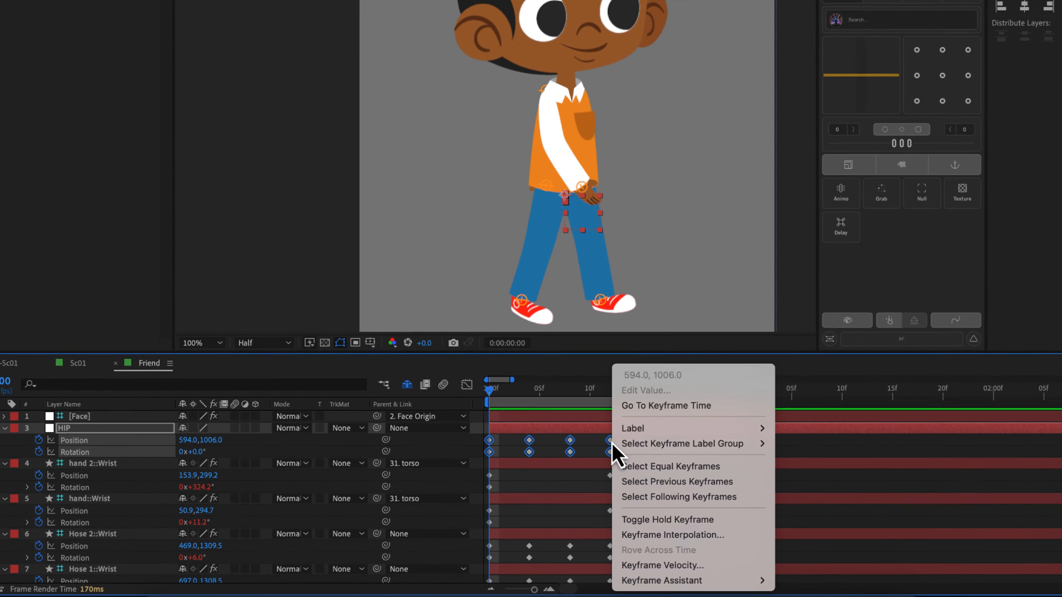
pyautogui.moveTo(650, 579)
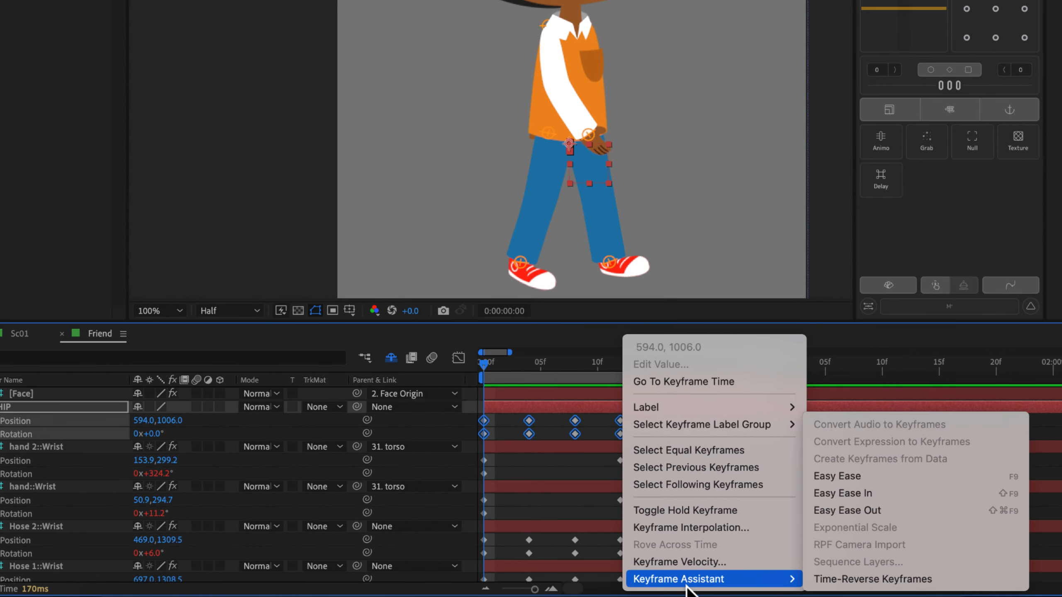
pyautogui.click(888, 485)
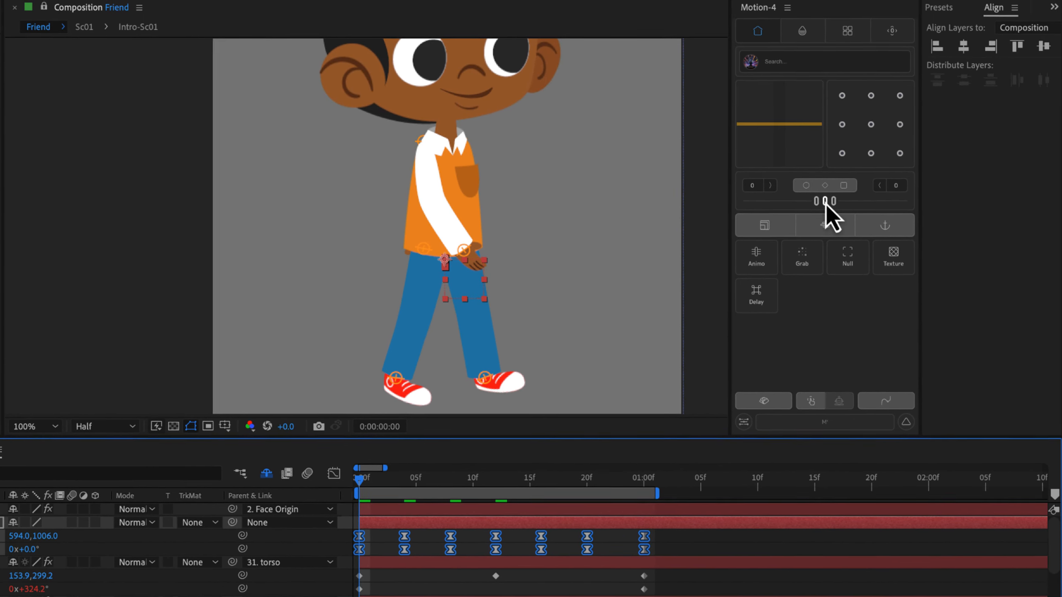
# Set the Motion-4 ease in and out of HIP's Position and Rotation keyframes to 62, and scrub the walk
pyautogui.click(951, 87)
pyautogui.moveTo(840, 204); pyautogui.dragTo(880, 209)
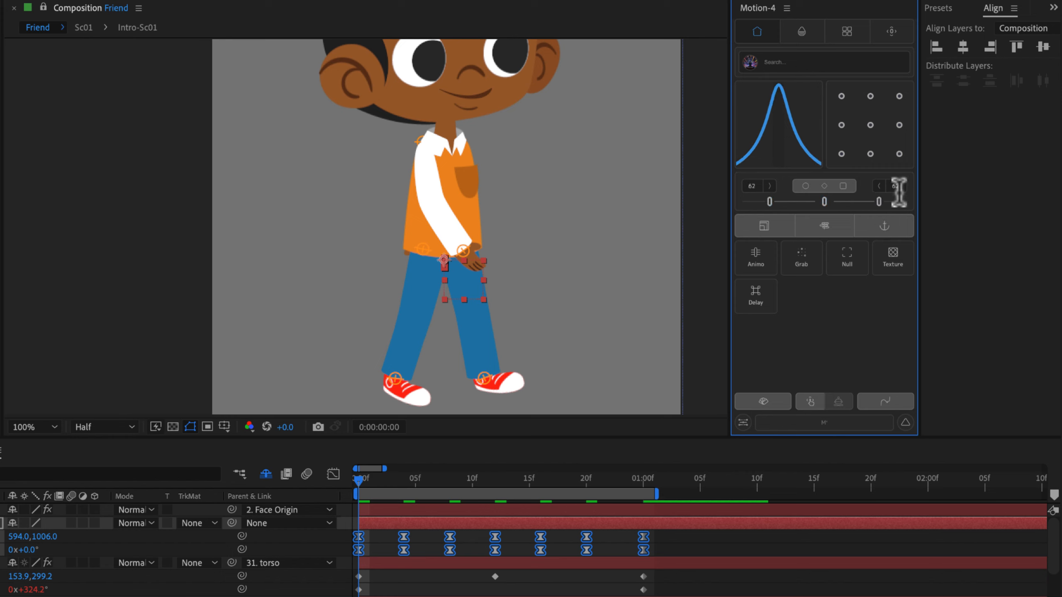
pyautogui.click(614, 544)
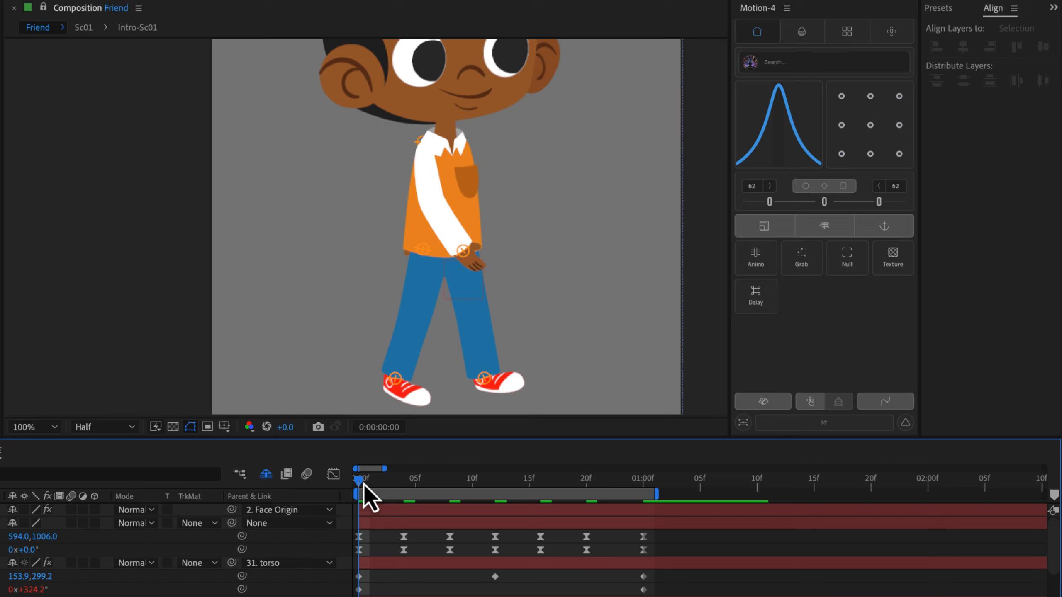
pyautogui.moveTo(364, 485); pyautogui.dragTo(645, 536)
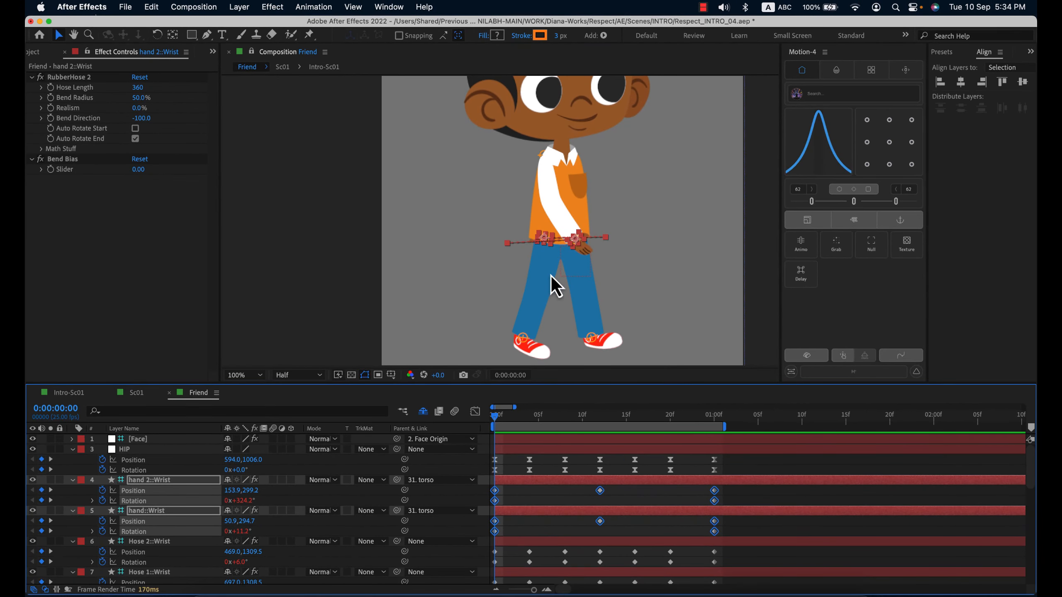
# Apply the Motion-4 ease of 62 in and out to the Position and Rotation keyframes of hand 2::Wrist and hand::Wrist
pyautogui.press('.')
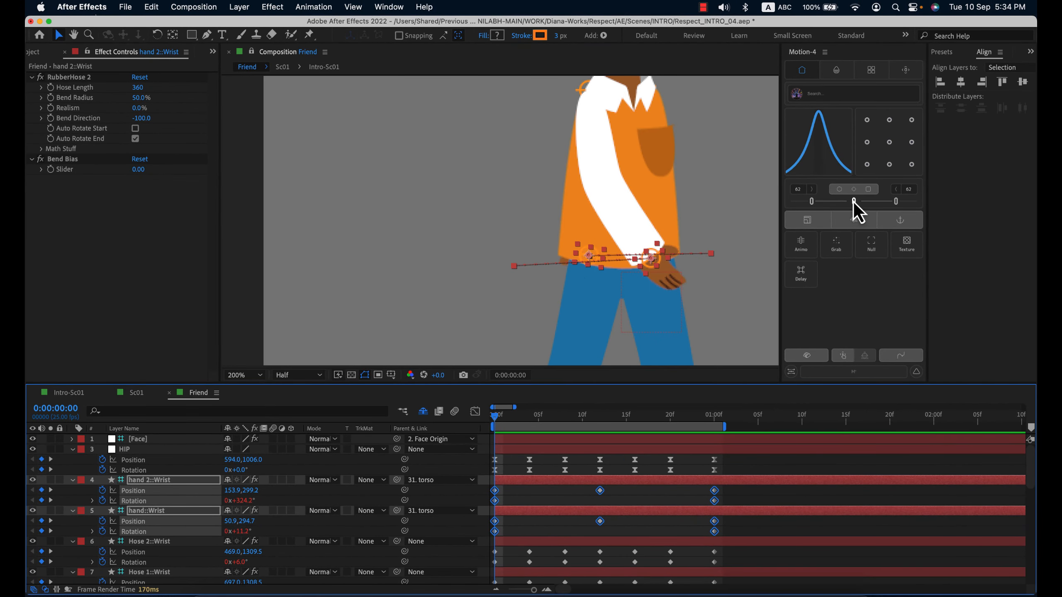
pyautogui.click(855, 218)
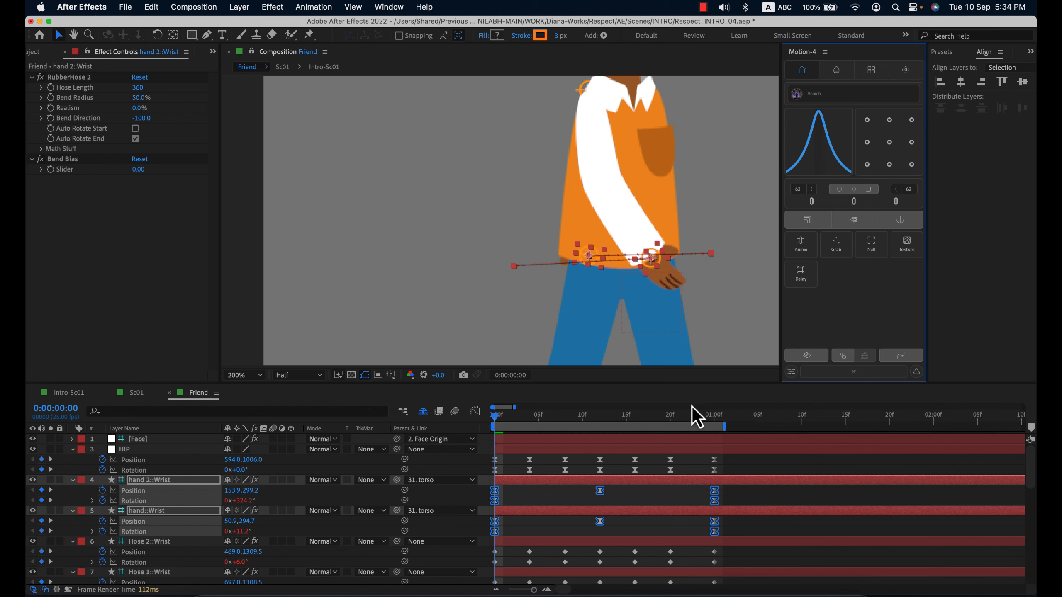
pyautogui.press(',')
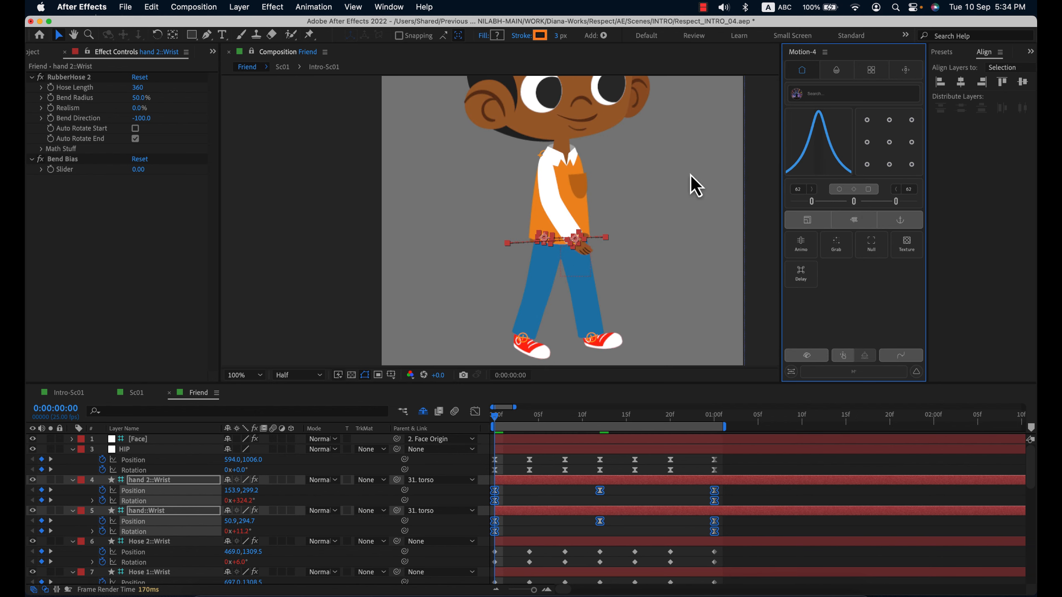
pyautogui.click(633, 472)
# Play back the eased walk and go through its frames up to 0:00:01:00 to check the hip and arm motion
pyautogui.press('space')
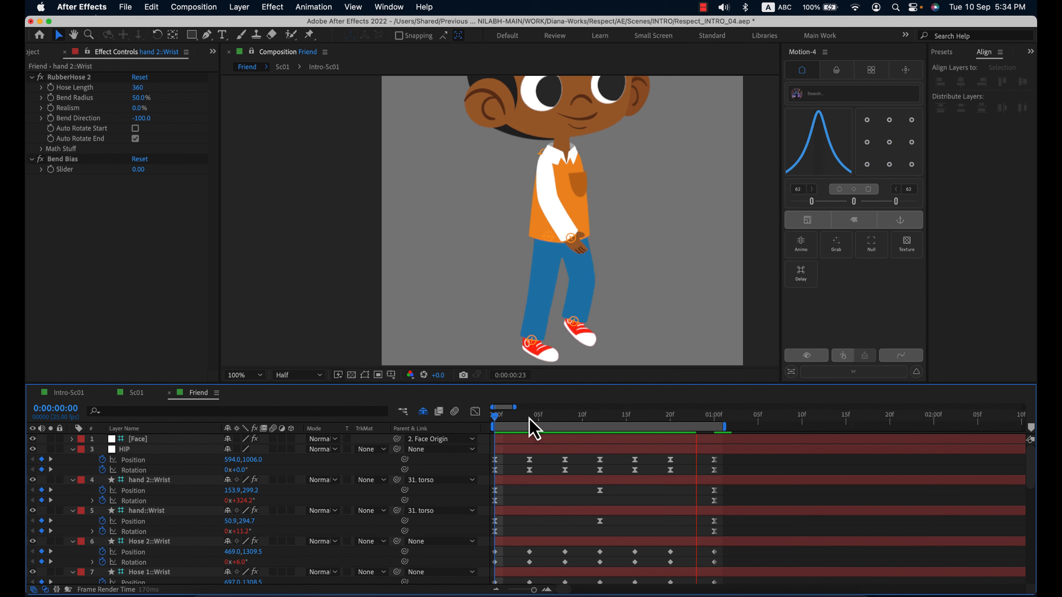
pyautogui.click(495, 418)
pyautogui.moveTo(494, 421); pyautogui.dragTo(565, 430)
pyautogui.press('pagedown')
pyautogui.press('pagedown')
pyautogui.press('pagedown')
pyautogui.press('pagedown')
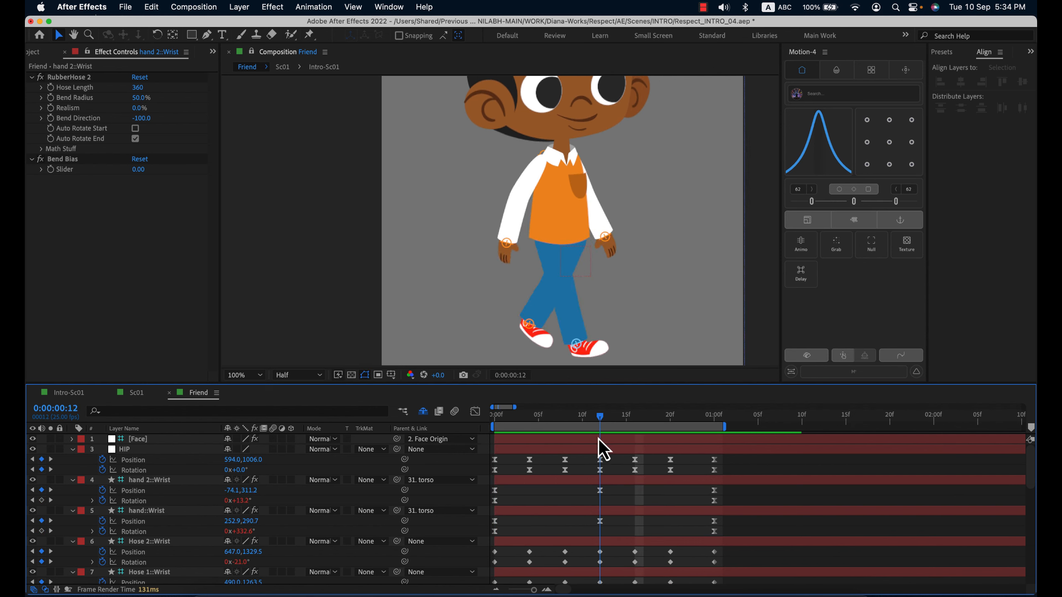
pyautogui.press('pagedown')
pyautogui.press('pagedown')
pyautogui.press('pagedown')
pyautogui.press('pagedown')
pyautogui.press('pagedown')
pyautogui.press('pagedown')
pyautogui.press('pagedown')
pyautogui.press('pagedown')
pyautogui.press('pagedown')
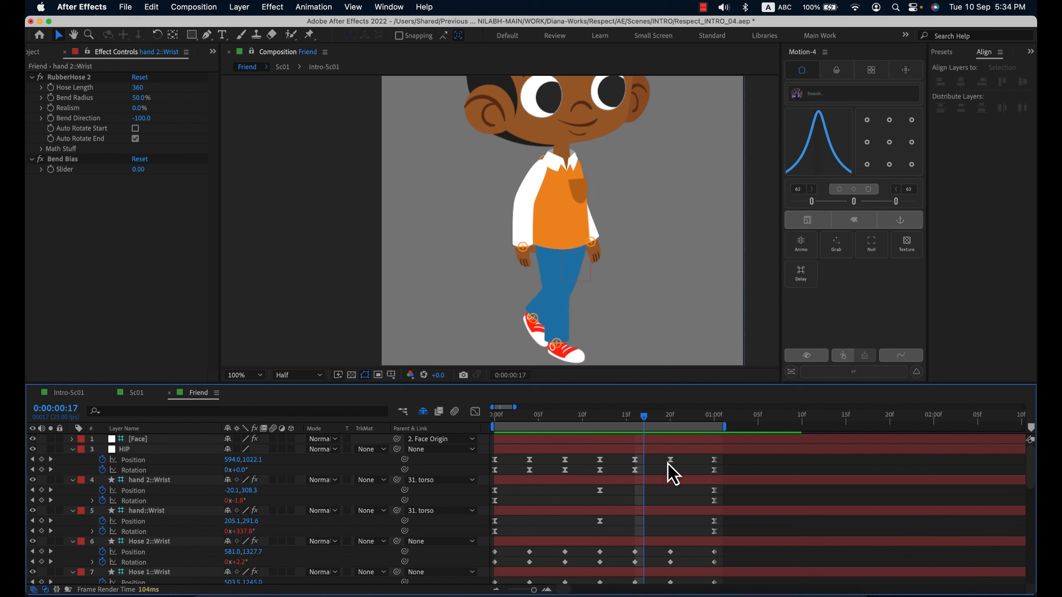
pyautogui.press('pagedown')
pyautogui.press('pagedown')
pyautogui.press('pagedown')
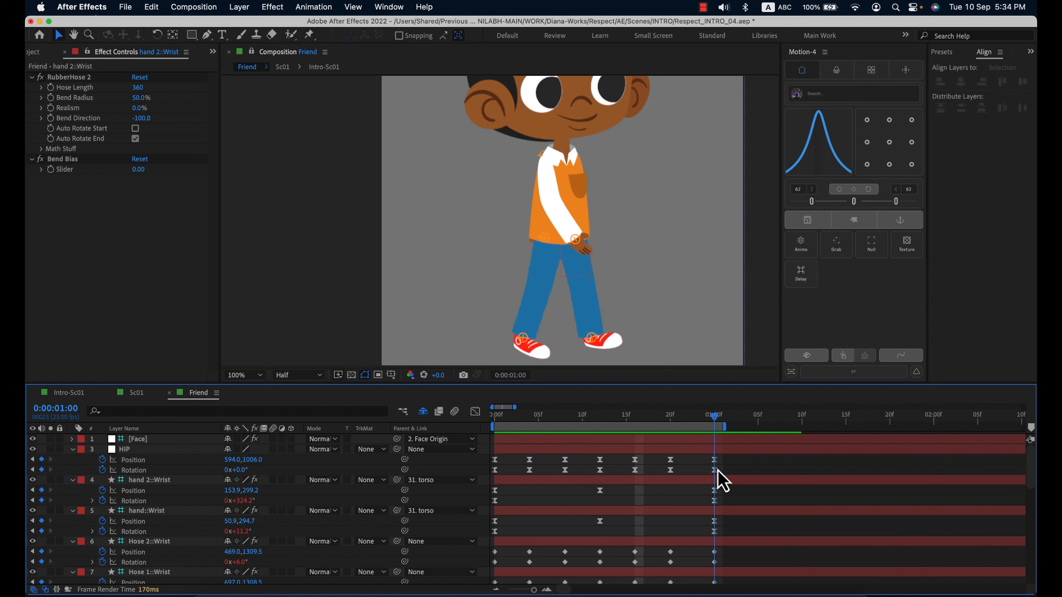
# Return to 0:00:00:00 and select the back foot's controller, Hose 2::Wrist, to show its motion path
pyautogui.press('Home')
pyautogui.press('h')
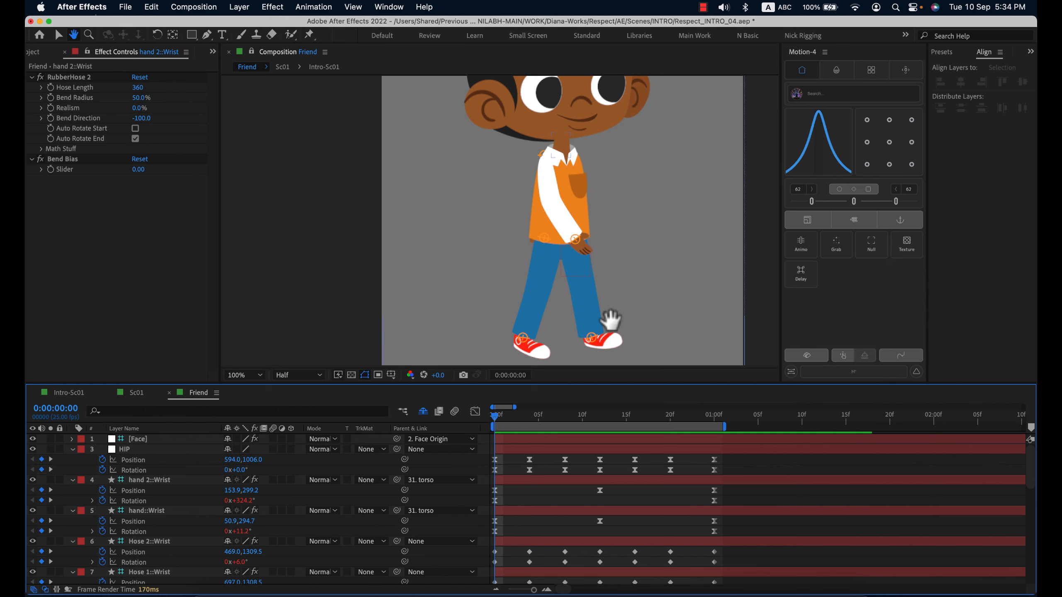
pyautogui.moveTo(607, 321); pyautogui.dragTo(622, 251)
pyautogui.press('v')
pyautogui.press('.')
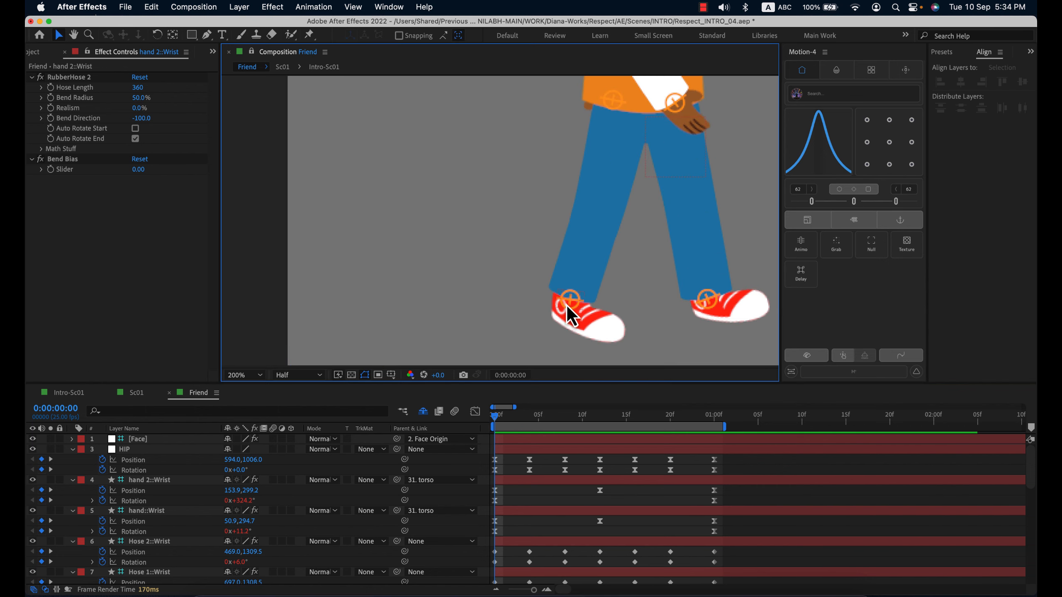
pyautogui.click(567, 307)
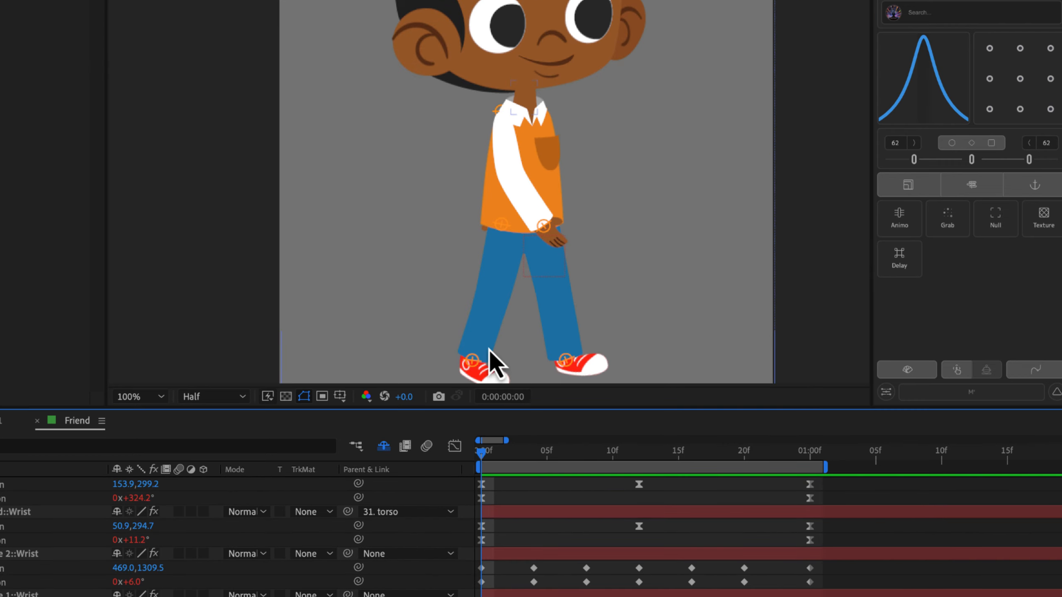
pyautogui.moveTo(497, 330); pyautogui.dragTo(518, 267)
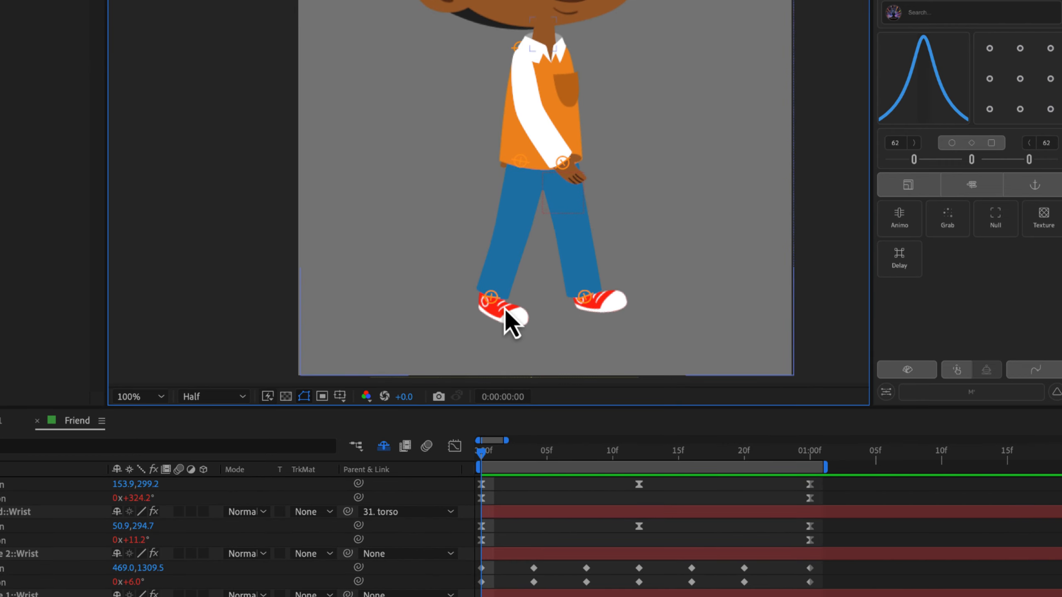
pyautogui.click(493, 301)
pyautogui.press('.')
pyautogui.press('.')
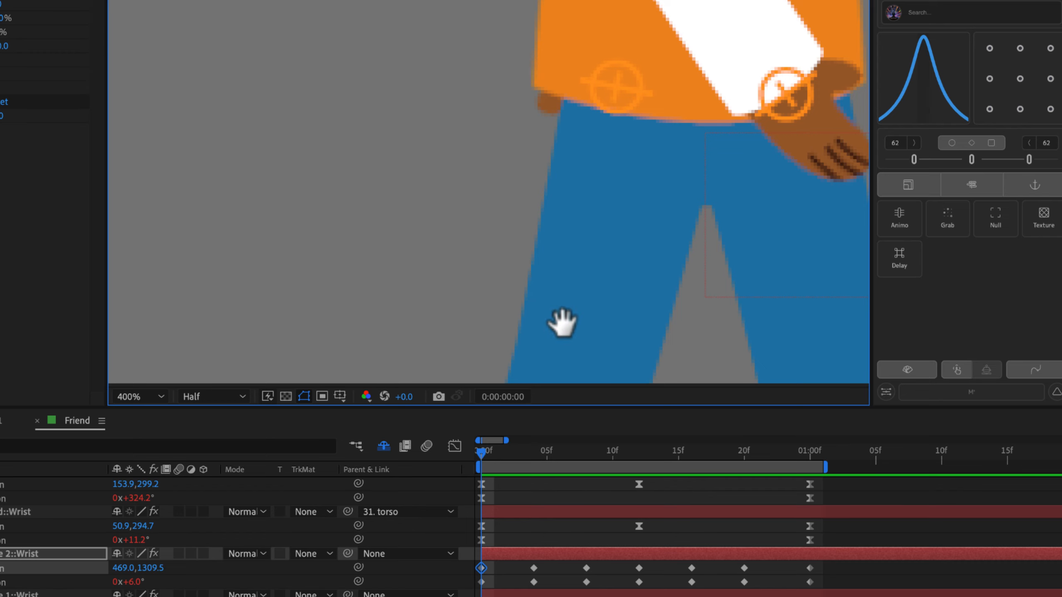
# Round the Hose 2::Wrist motion path into a smooth arc with the Pen tool, curving its highest point and its rearmost point
pyautogui.scroll(-5, 563, 322)
pyautogui.press(',')
pyautogui.press(',')
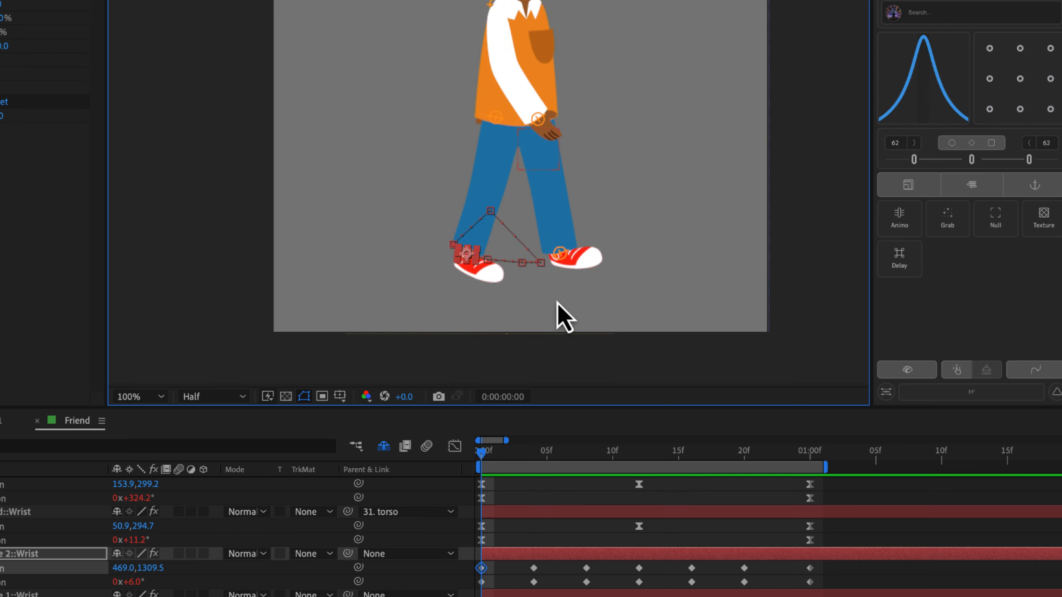
pyautogui.press('.')
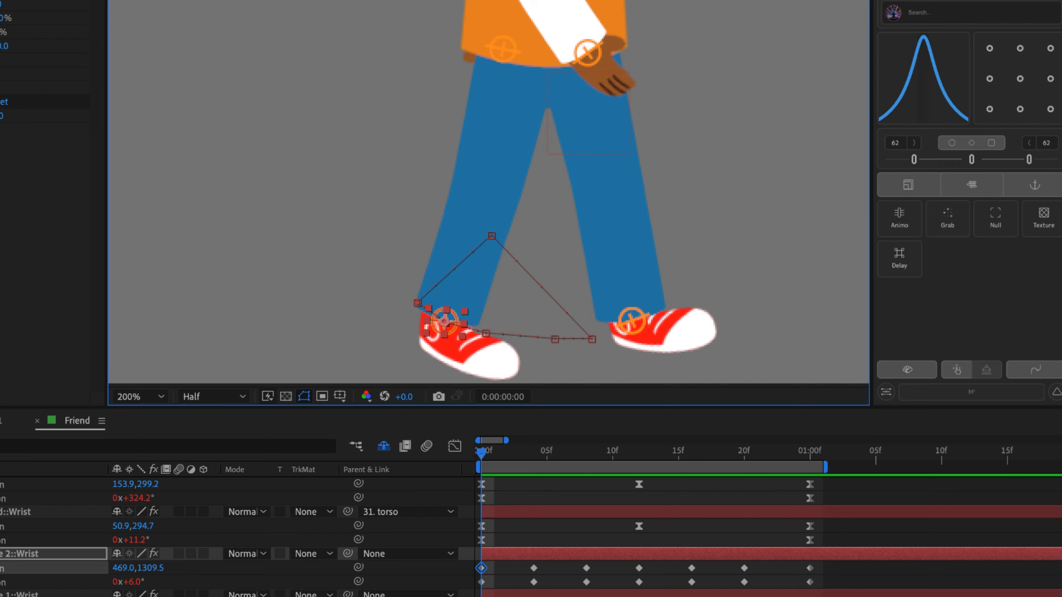
pyautogui.click(505, 585)
pyautogui.click(534, 568)
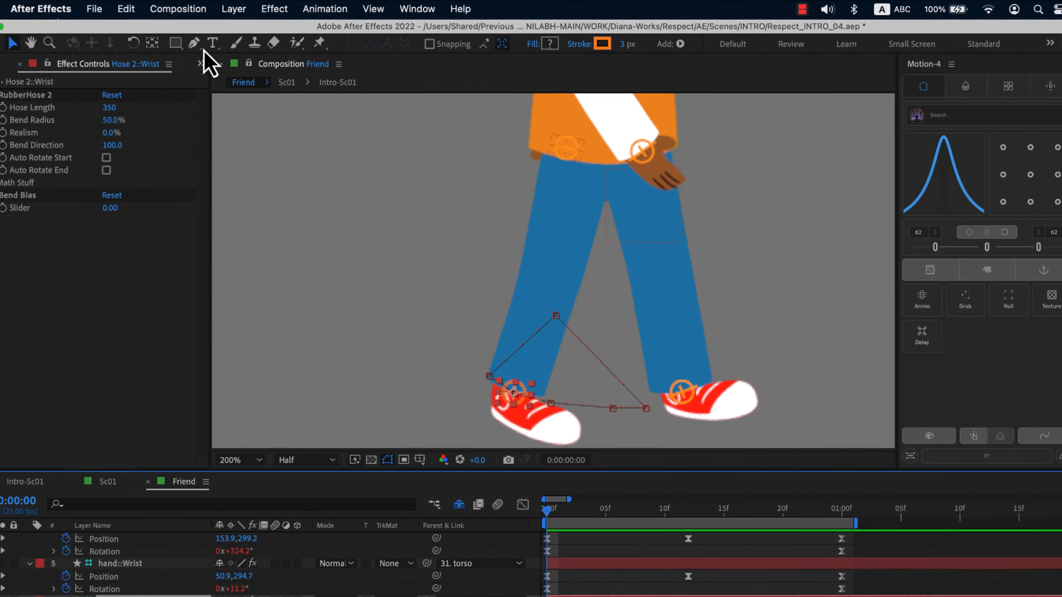
pyautogui.click(194, 47)
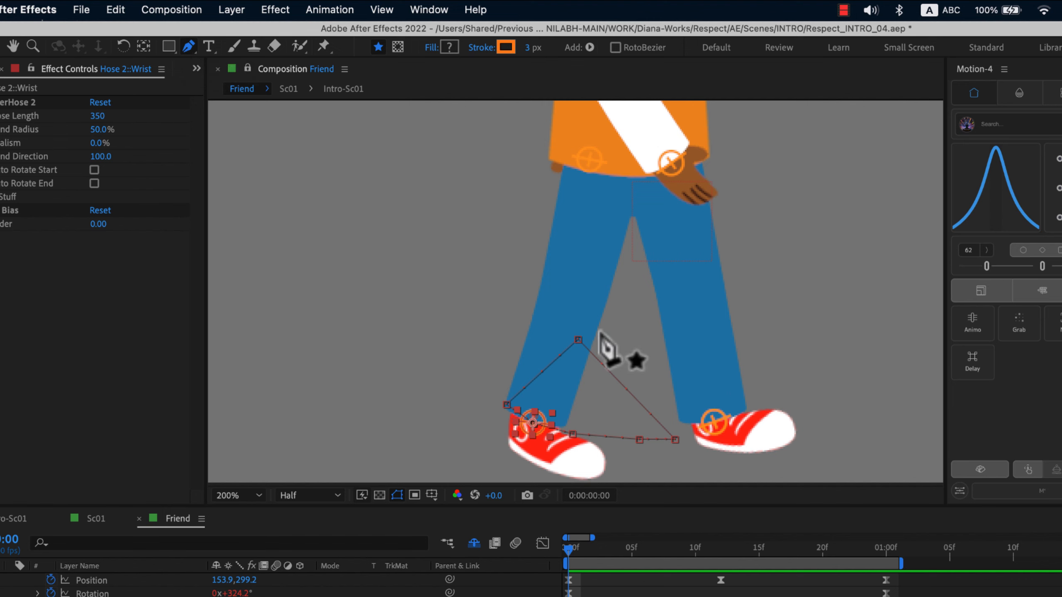
pyautogui.moveTo(578, 340); pyautogui.dragTo(680, 345)
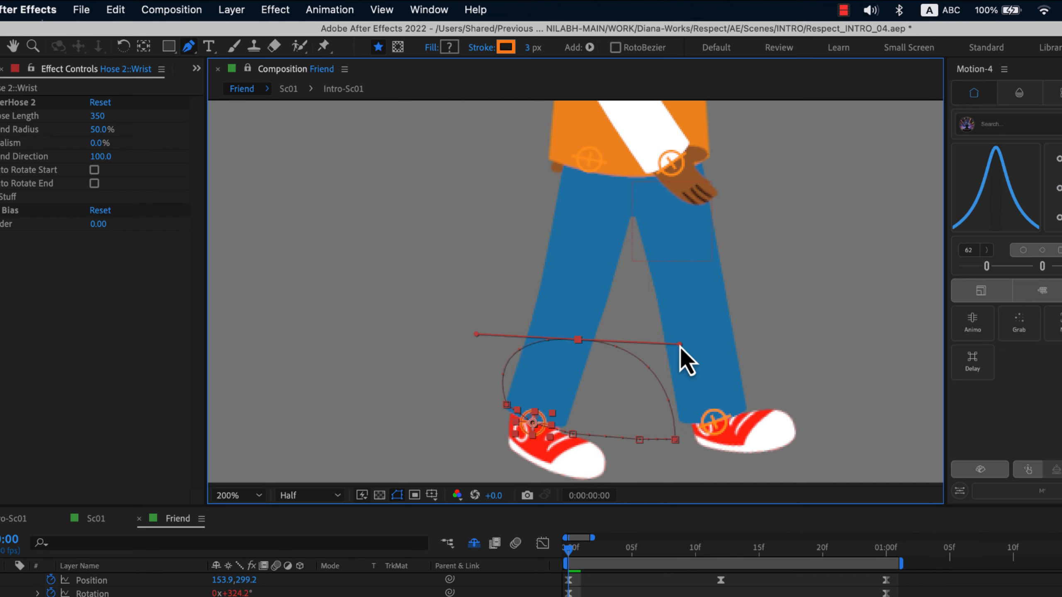
pyautogui.moveTo(478, 335); pyautogui.dragTo(503, 346)
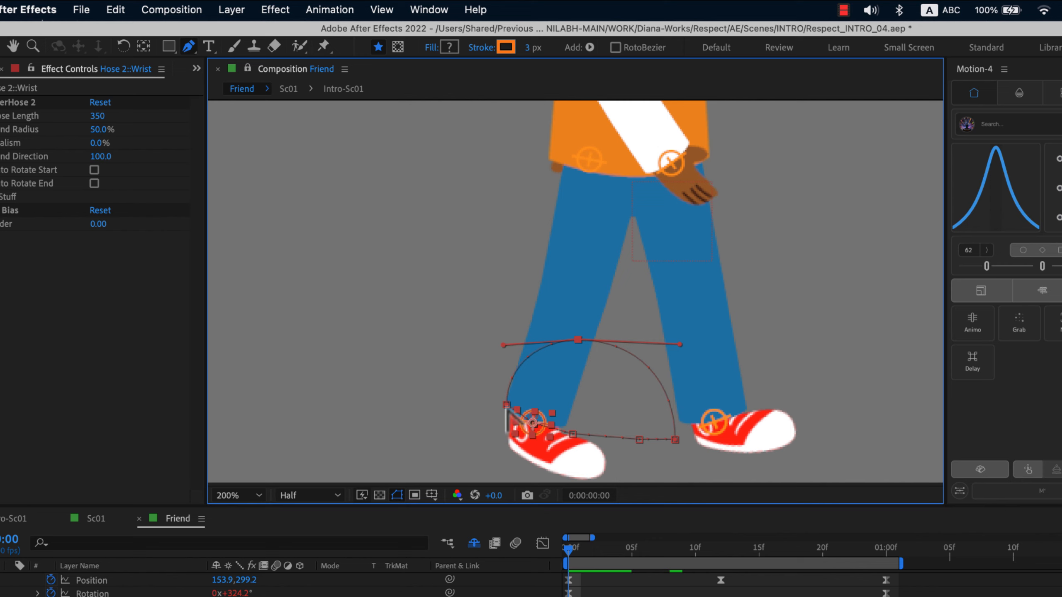
pyautogui.moveTo(502, 405); pyautogui.dragTo(502, 402)
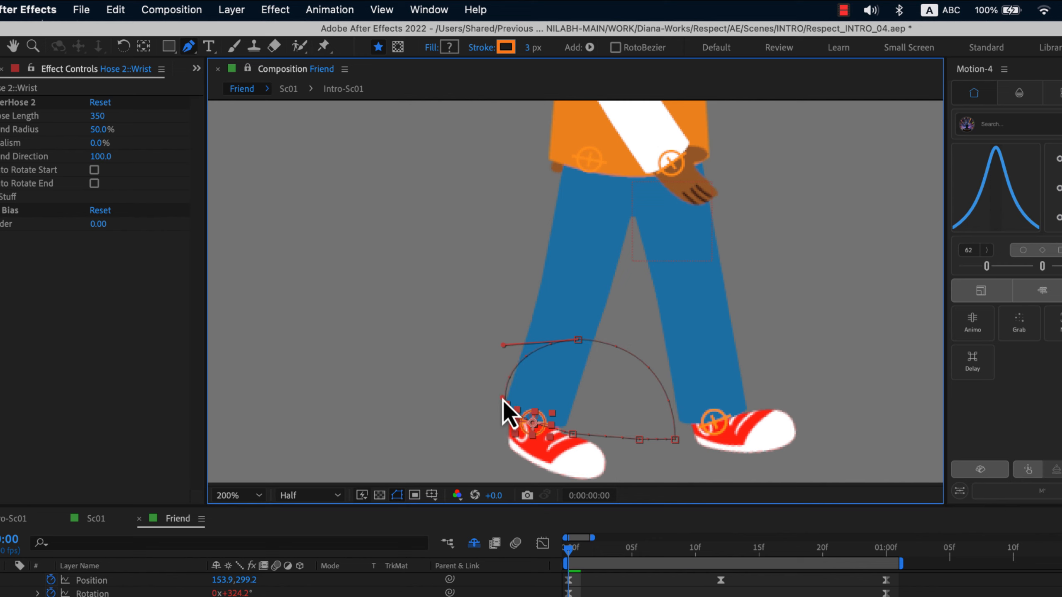
# Examine the Hose 2::Wrist motion path up close and scrub the opening frames to check the foot's arc
pyautogui.press('.')
pyautogui.press('.')
pyautogui.press('space')
pyautogui.moveTo(520, 427); pyautogui.dragTo(599, 201)
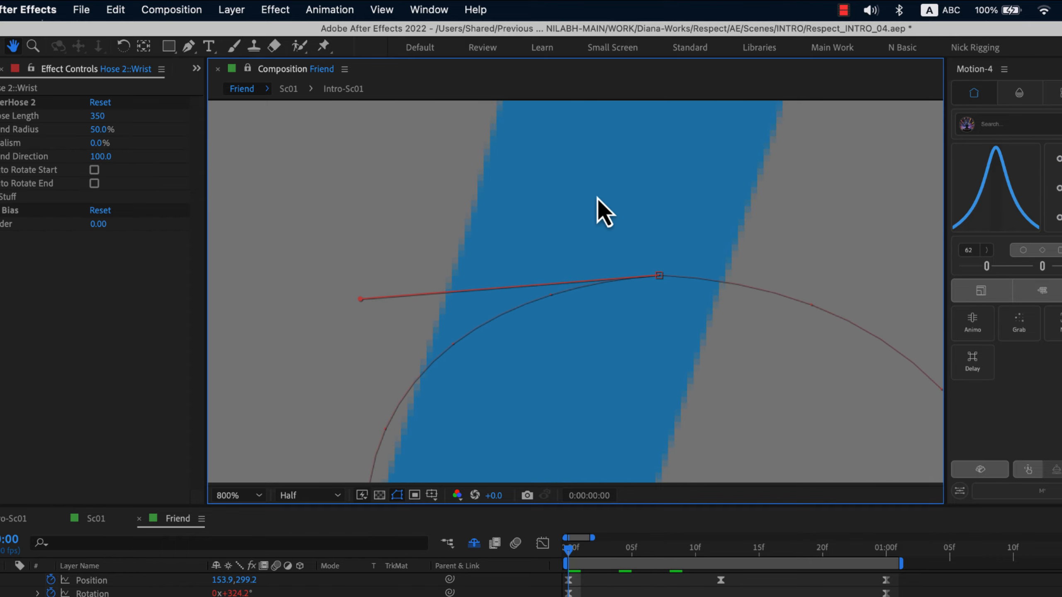
pyautogui.press(',')
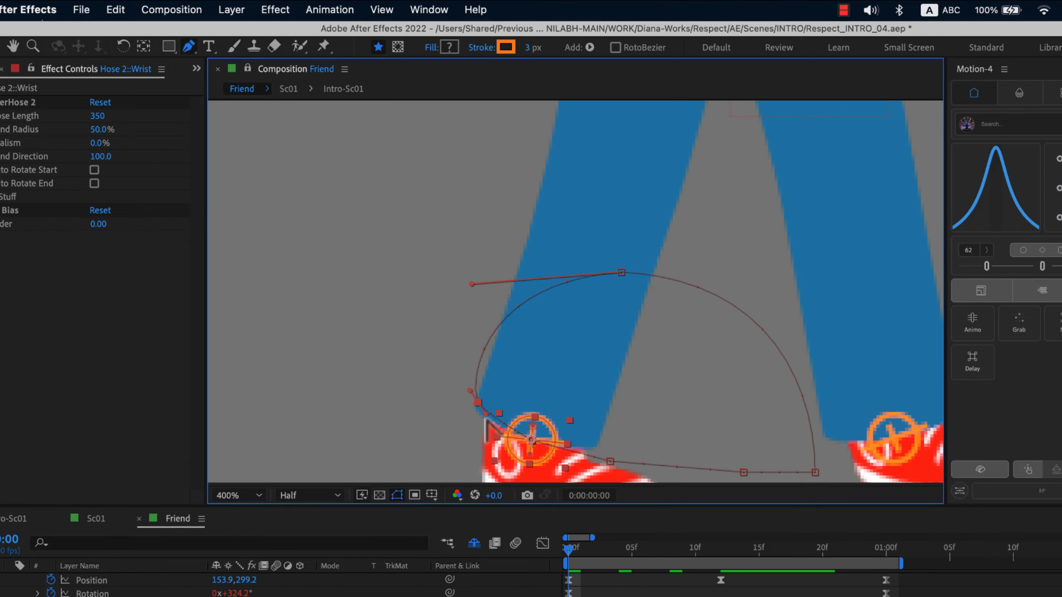
pyautogui.press(',')
pyautogui.press(',')
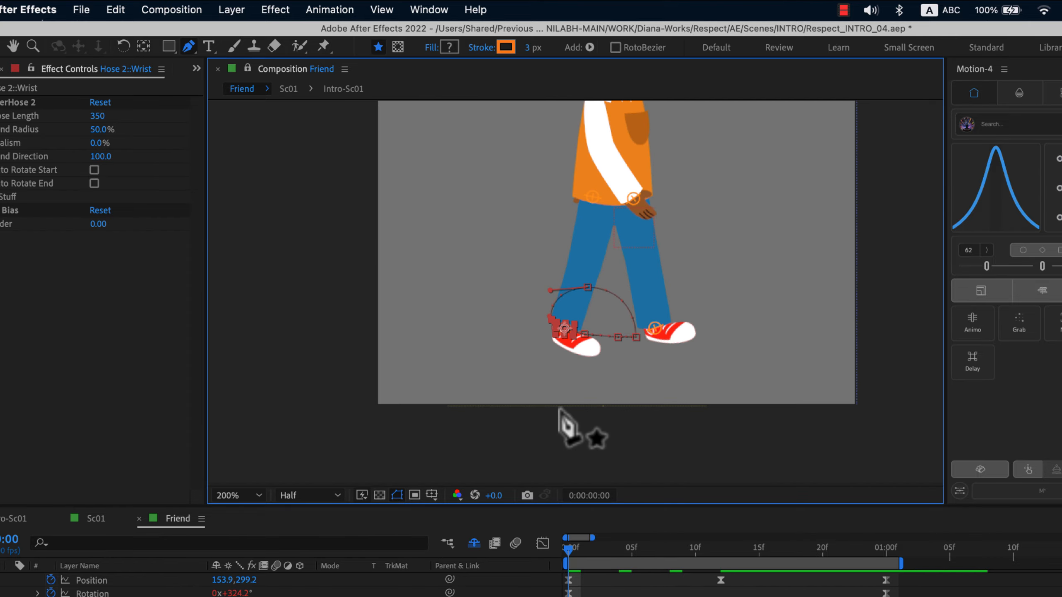
pyautogui.press('.')
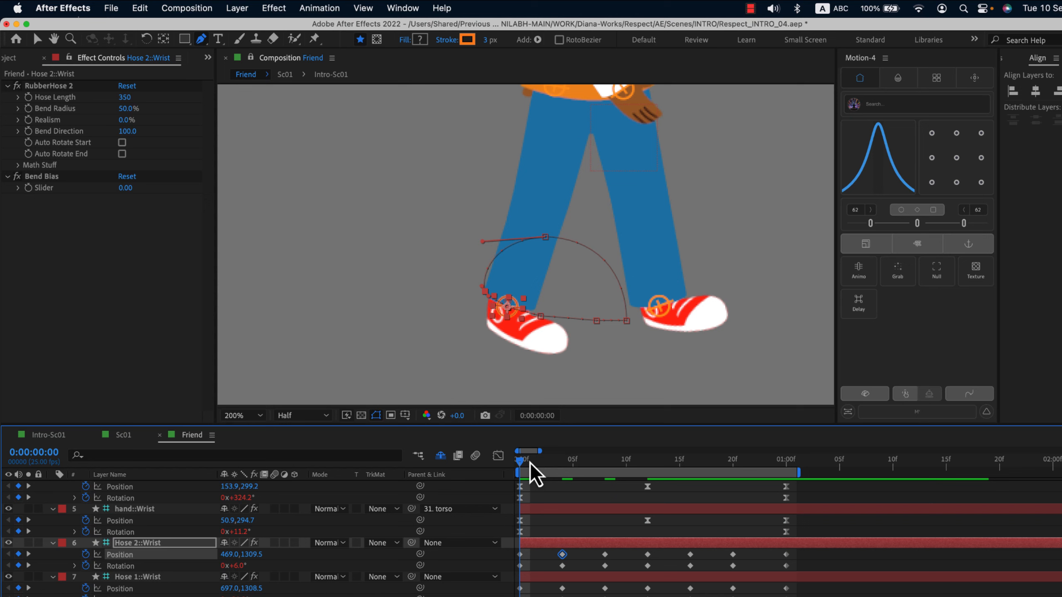
pyautogui.moveTo(579, 550); pyautogui.dragTo(618, 555)
pyautogui.moveTo(562, 465); pyautogui.dragTo(477, 459)
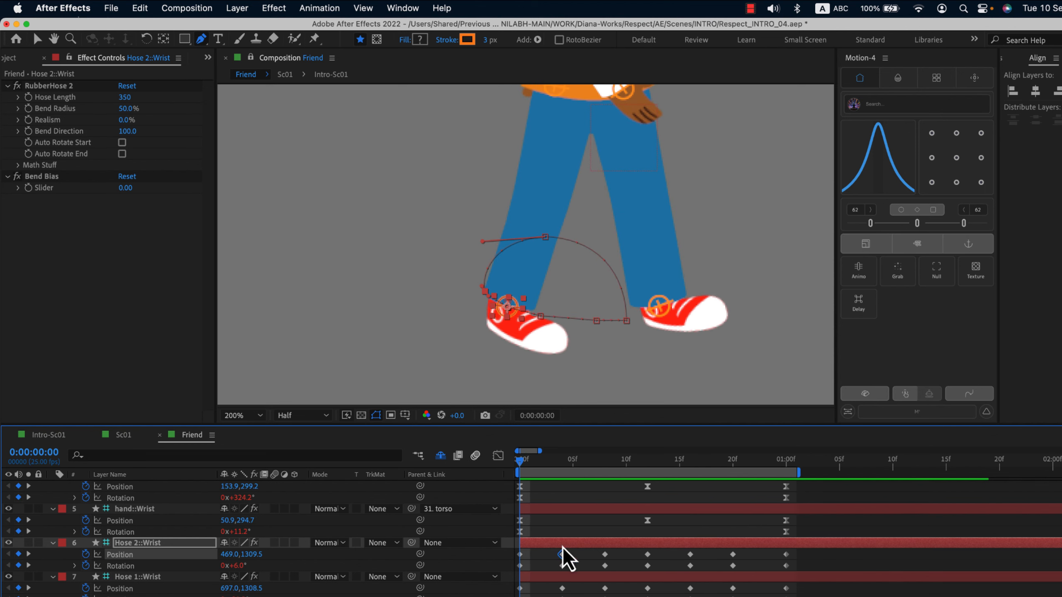
# Curve the highest and rearmost points of the Hose 1::Wrist motion path with the Pen tool, and scrub the walk to 0:00:00:23
pyautogui.click(628, 580)
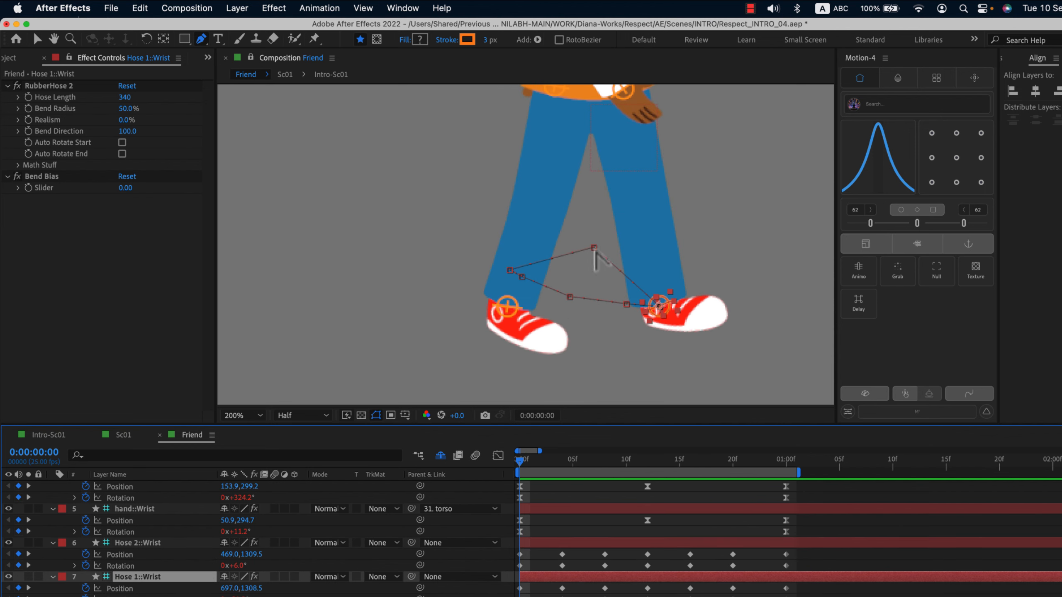
pyautogui.moveTo(594, 247); pyautogui.dragTo(660, 264)
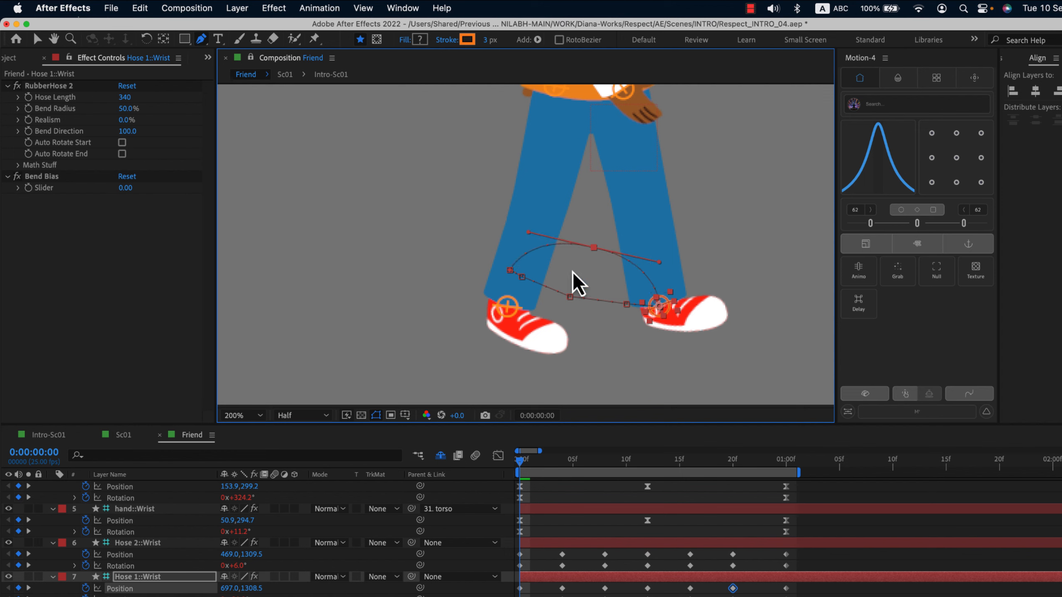
pyautogui.press('.')
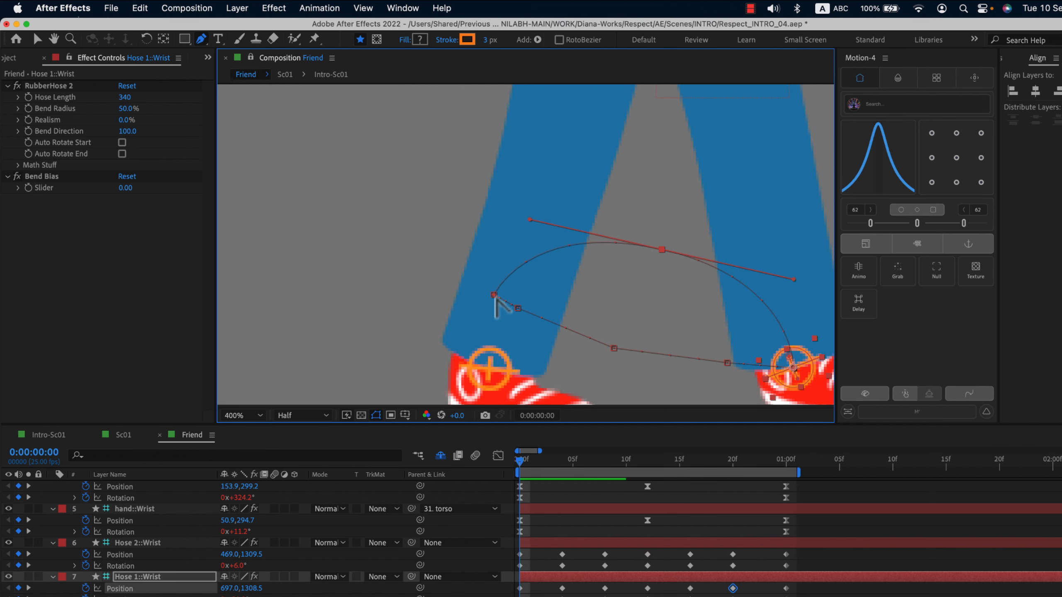
pyautogui.click(494, 296)
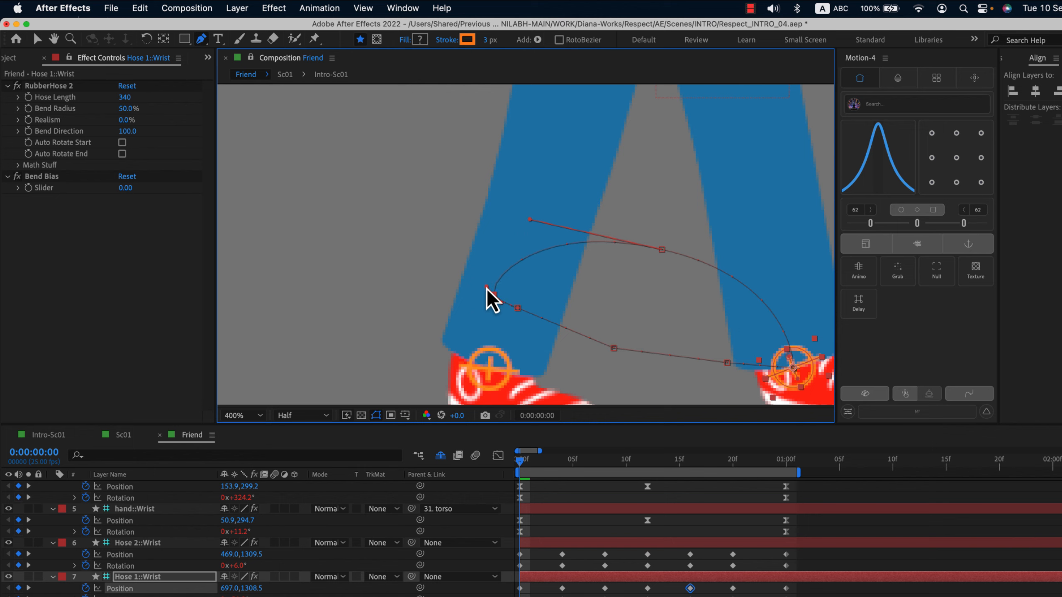
pyautogui.press(',')
pyautogui.press(',')
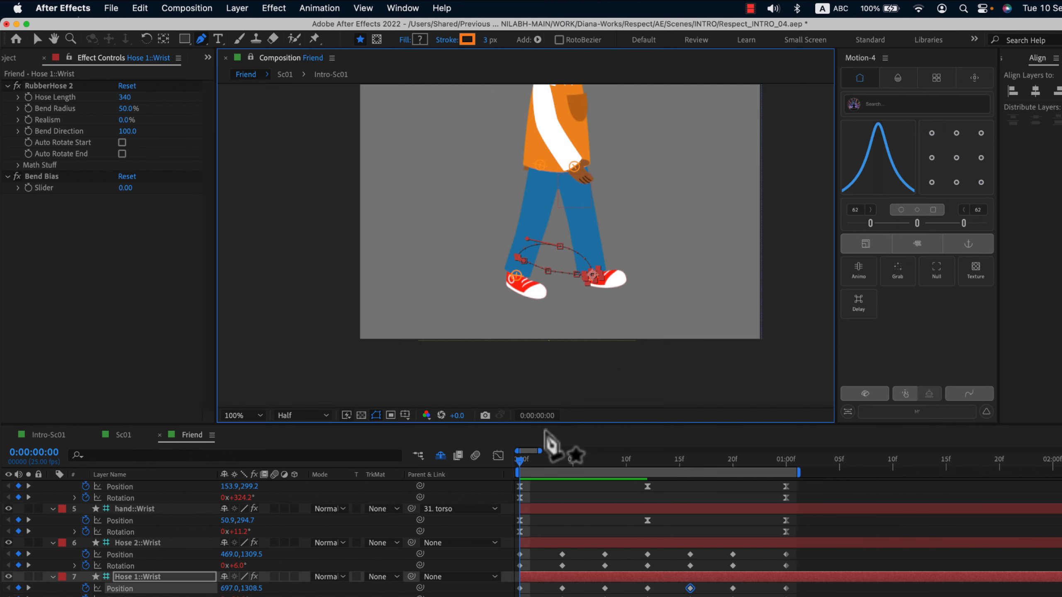
pyautogui.moveTo(522, 461); pyautogui.dragTo(758, 483)
pyautogui.moveTo(732, 460); pyautogui.dragTo(765, 464)
# Select the hand 2::Wrist controller and its first Position keyframe at 0:00:00:00
pyautogui.moveTo(601, 184); pyautogui.dragTo(600, 266)
pyautogui.press('v')
pyautogui.click(567, 247)
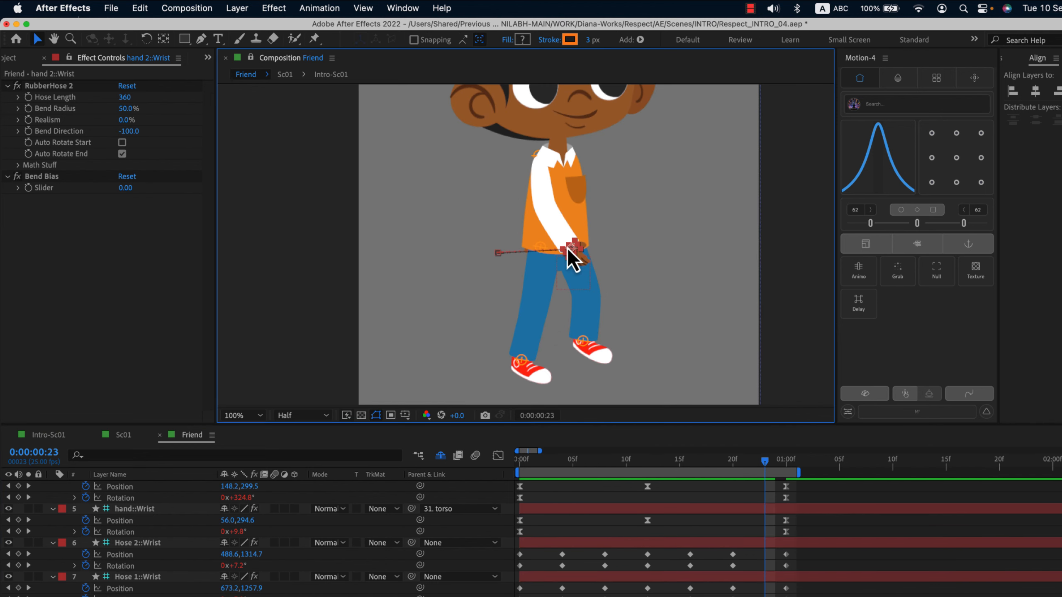
pyautogui.press('.')
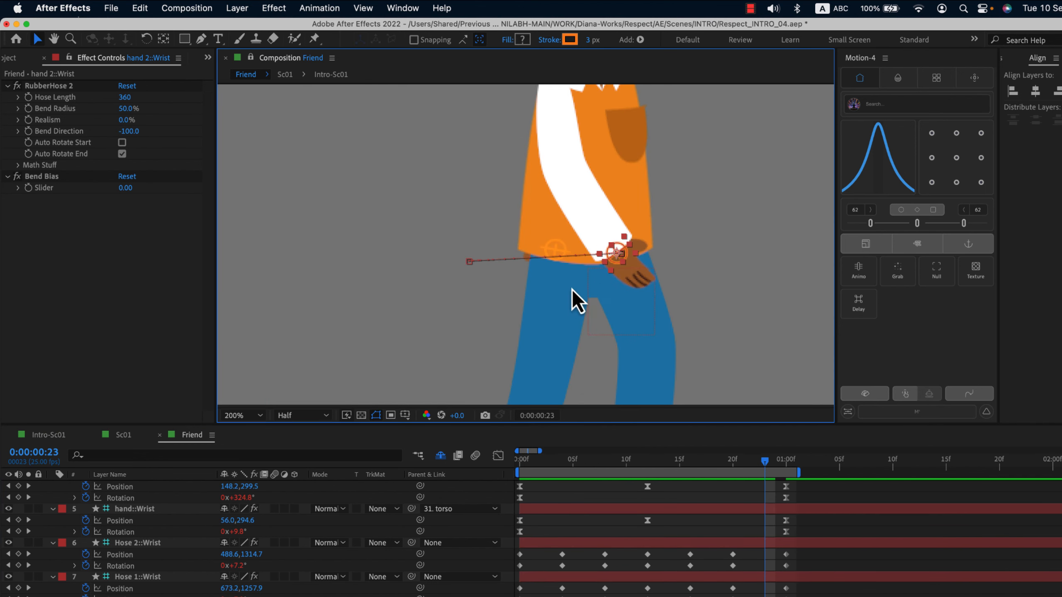
pyautogui.click(523, 453)
pyautogui.scroll(3, 545, 504)
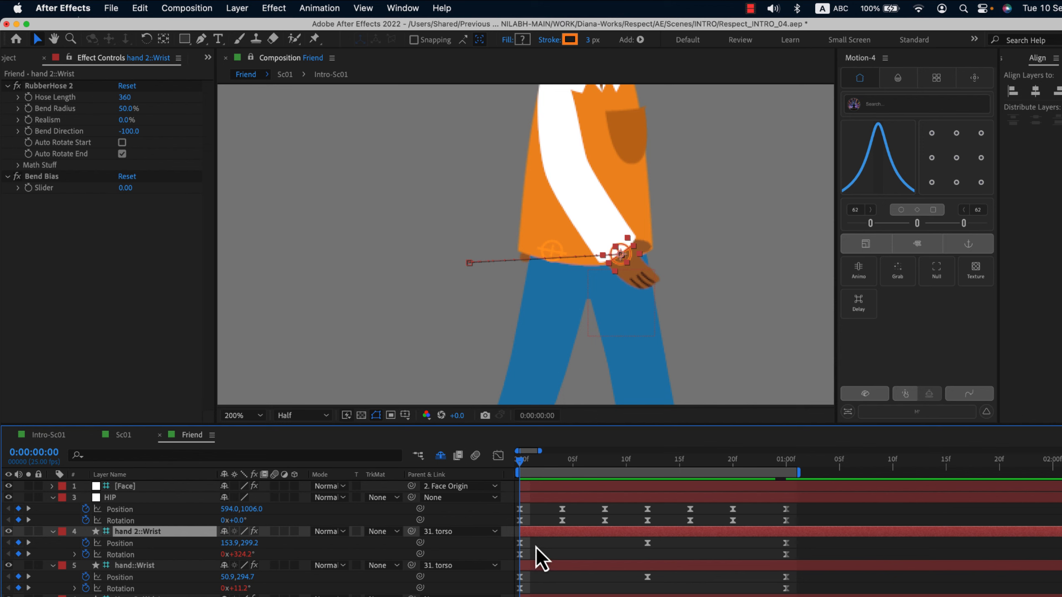
pyautogui.click(520, 558)
pyautogui.click(520, 543)
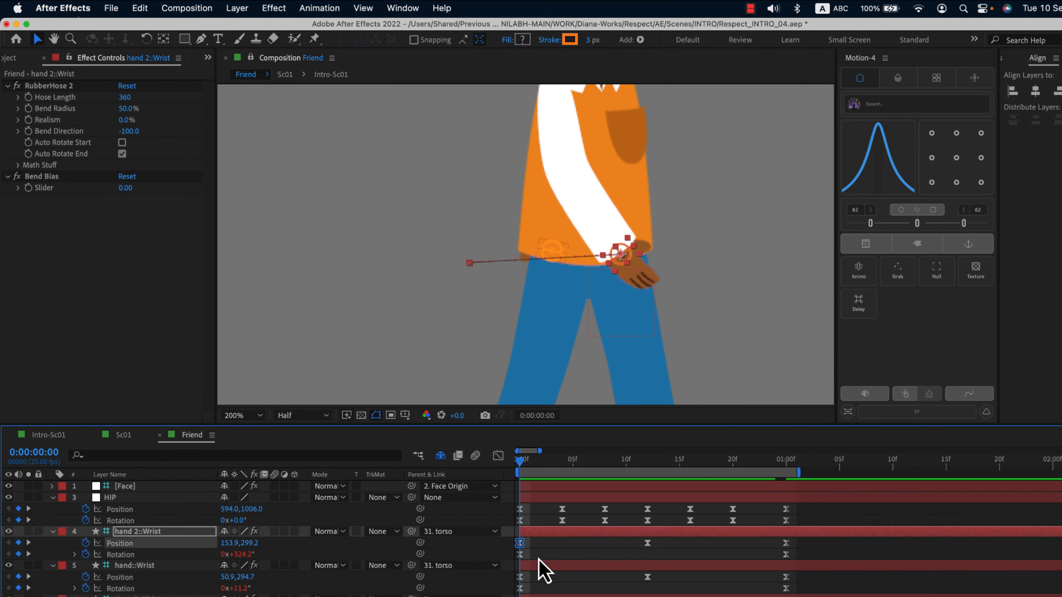
# At 0:00:00:06, bend the hand 2::Wrist motion path downward into an arc with the Pen tool, pulling handles from its front and rear keyframes
pyautogui.moveTo(527, 463); pyautogui.dragTo(578, 470)
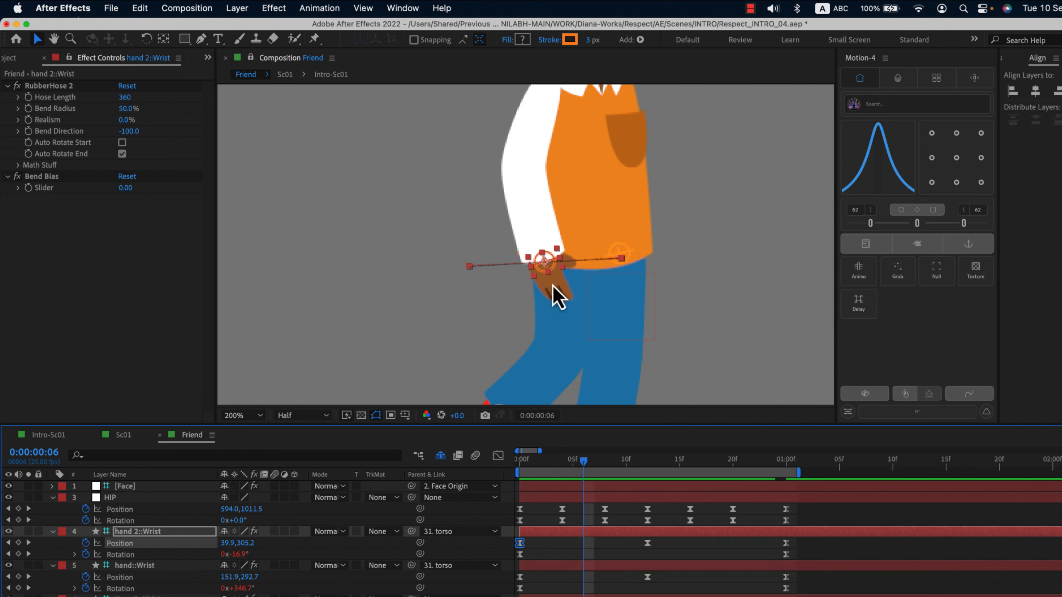
pyautogui.click(202, 39)
pyautogui.moveTo(622, 264); pyautogui.dragTo(542, 318)
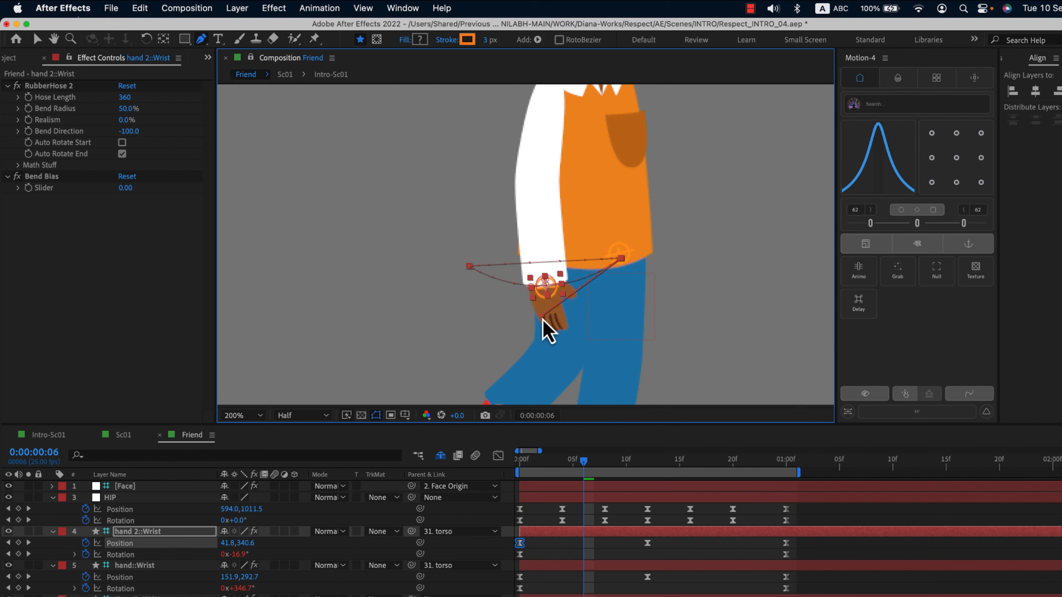
pyautogui.click(647, 543)
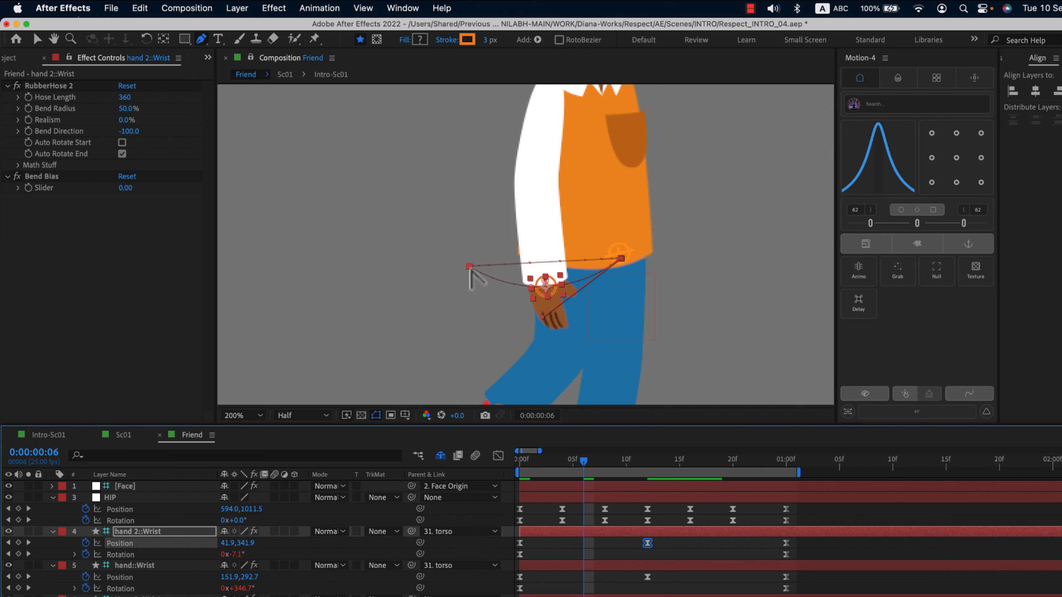
pyautogui.moveTo(470, 267); pyautogui.dragTo(529, 322)
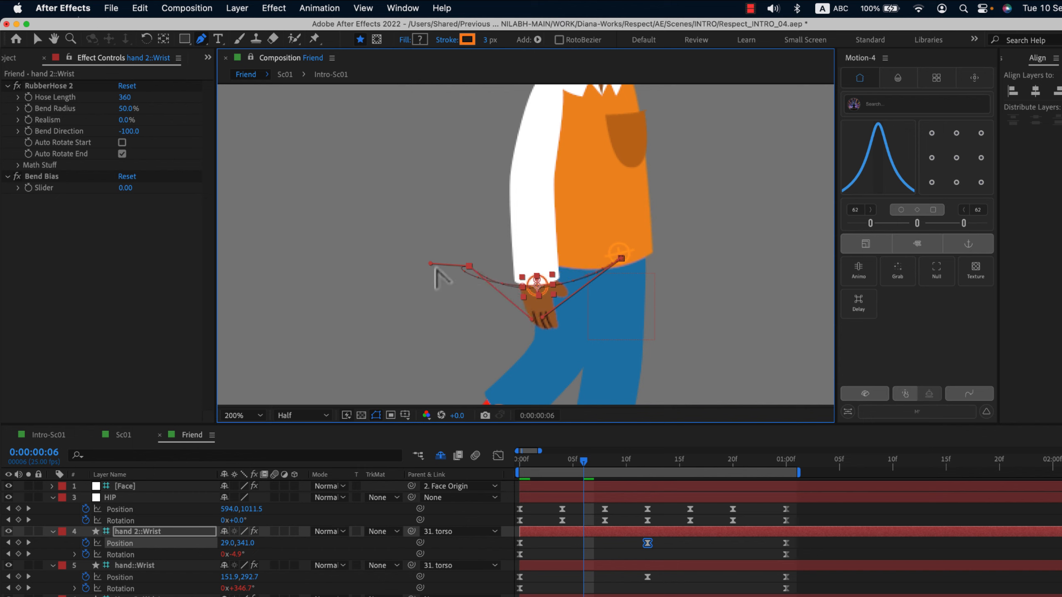
pyautogui.moveTo(431, 266); pyautogui.dragTo(569, 424)
pyautogui.press('.')
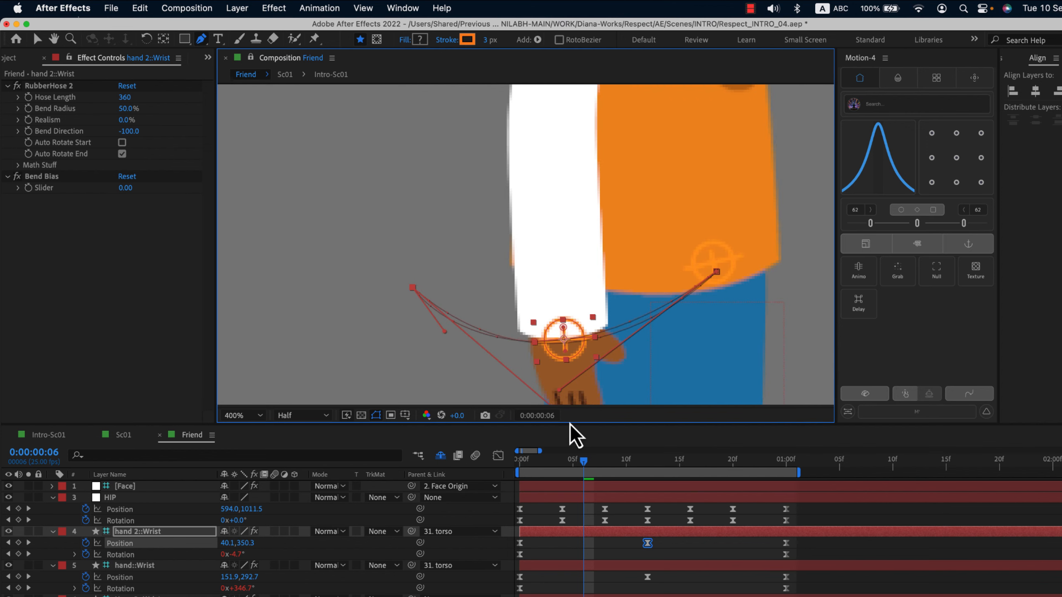
pyautogui.press(',')
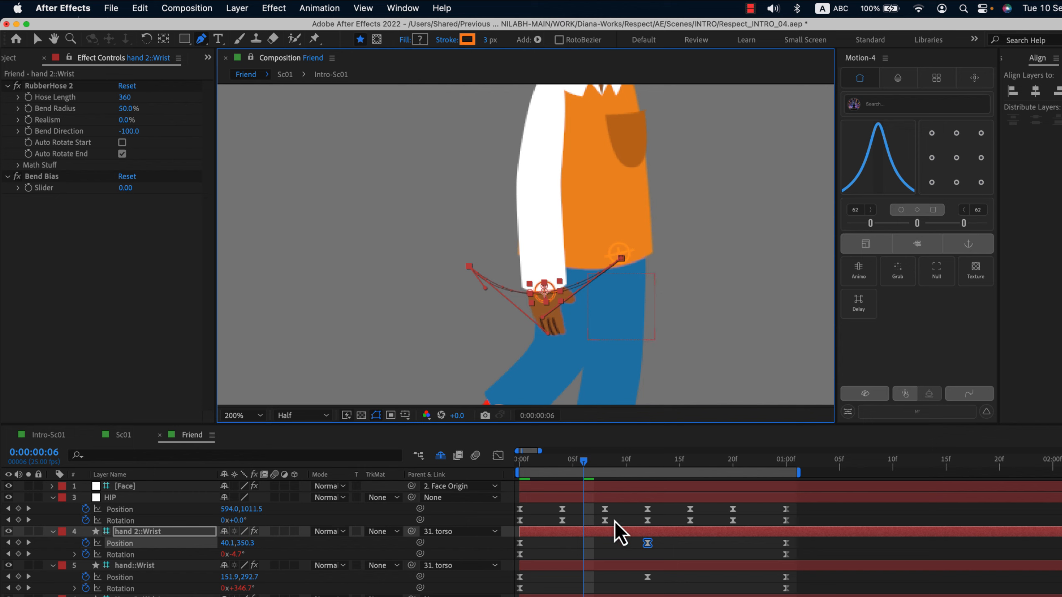
# Show the hand 2::Wrist motion path again and move back to 0:00:00:00 to check the arm's swing
pyautogui.click(620, 558)
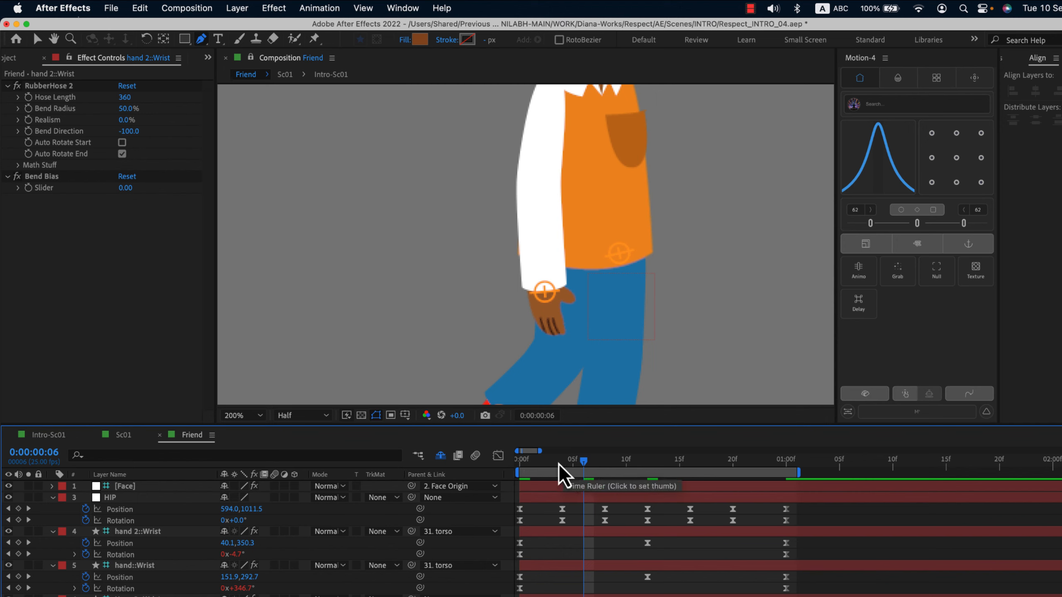
pyautogui.click(579, 532)
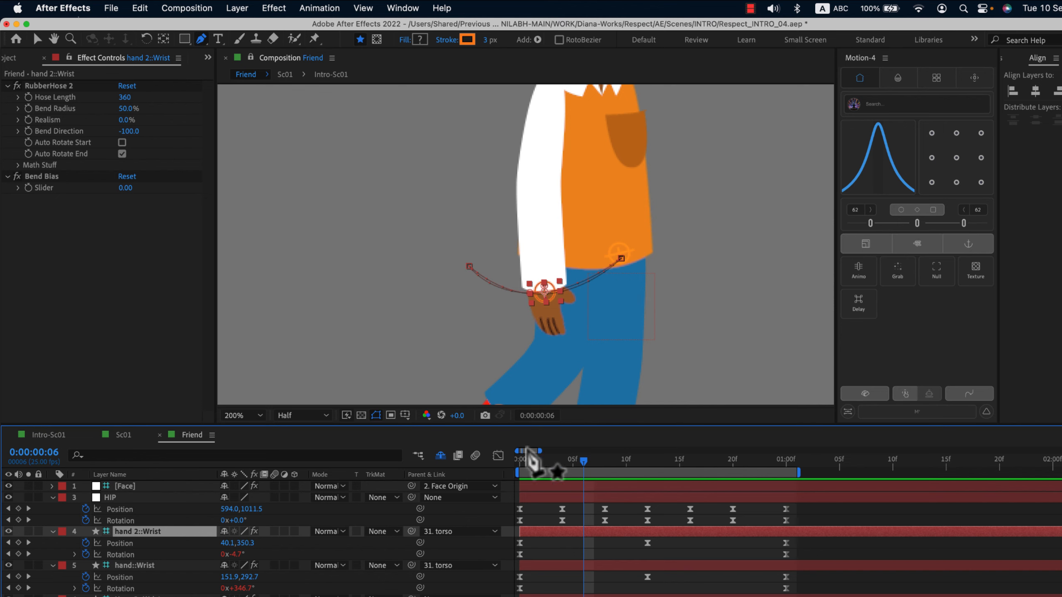
pyautogui.click(520, 463)
pyautogui.moveTo(525, 463)
pyautogui.mouseDown()
pyautogui.moveTo(554, 464)
pyautogui.moveTo(510, 465)
pyautogui.mouseUp()
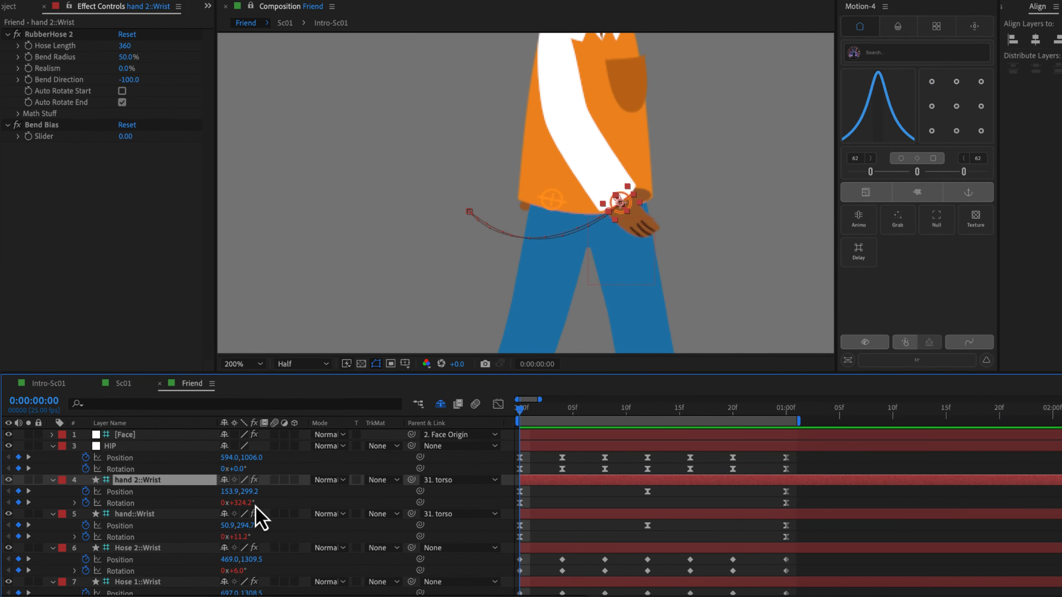
# Set the hand 2::Wrist Rotation to 328.2° at 0:00:00:00 and copy that keyframe to 0:00:01:00
pyautogui.moveTo(249, 506); pyautogui.dragTo(252, 507)
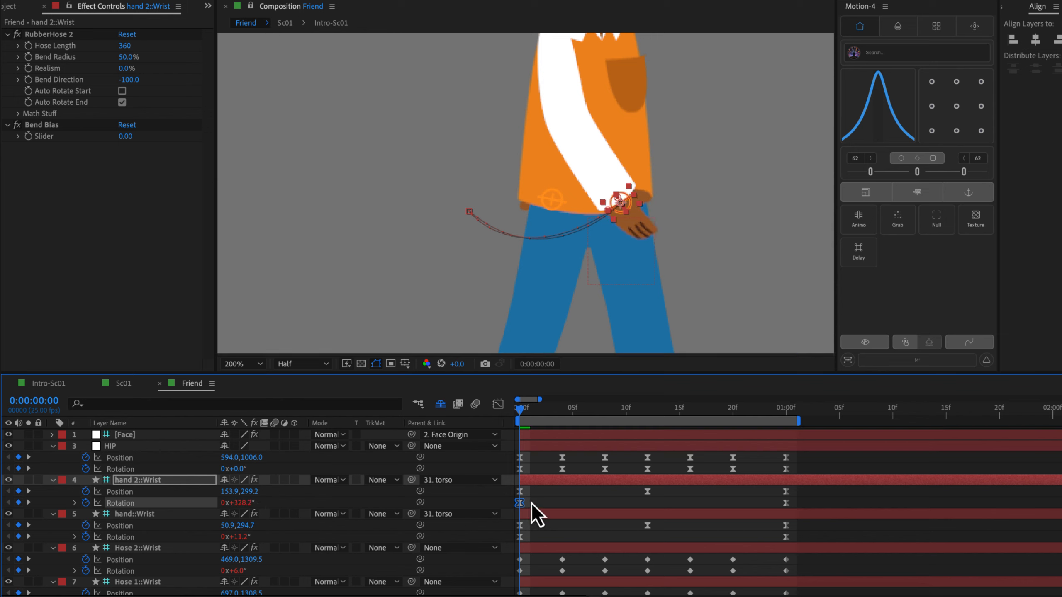
pyautogui.click(788, 414)
pyautogui.press('super+v')
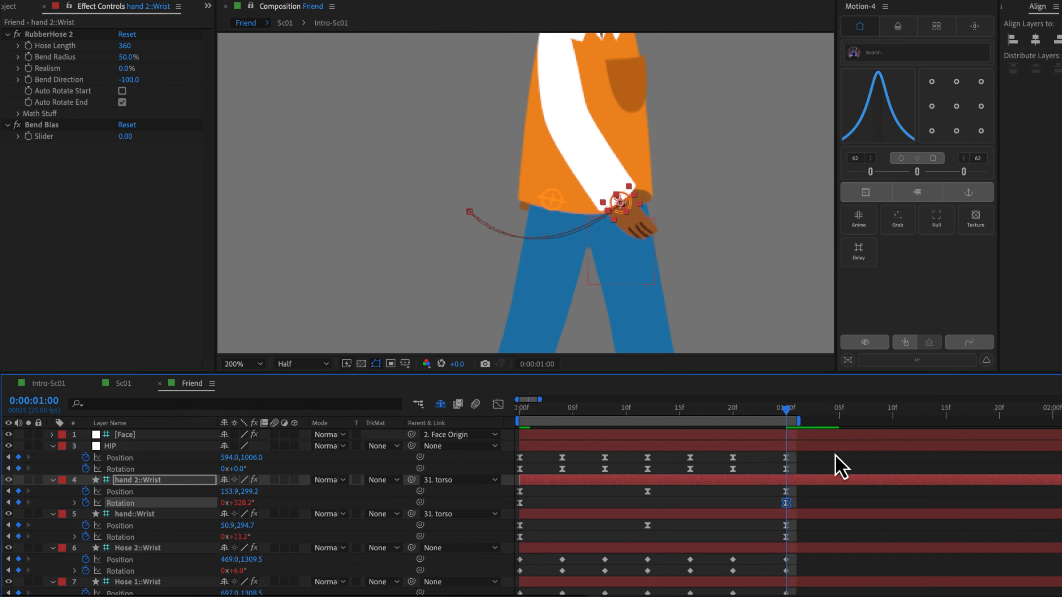
pyautogui.click(519, 411)
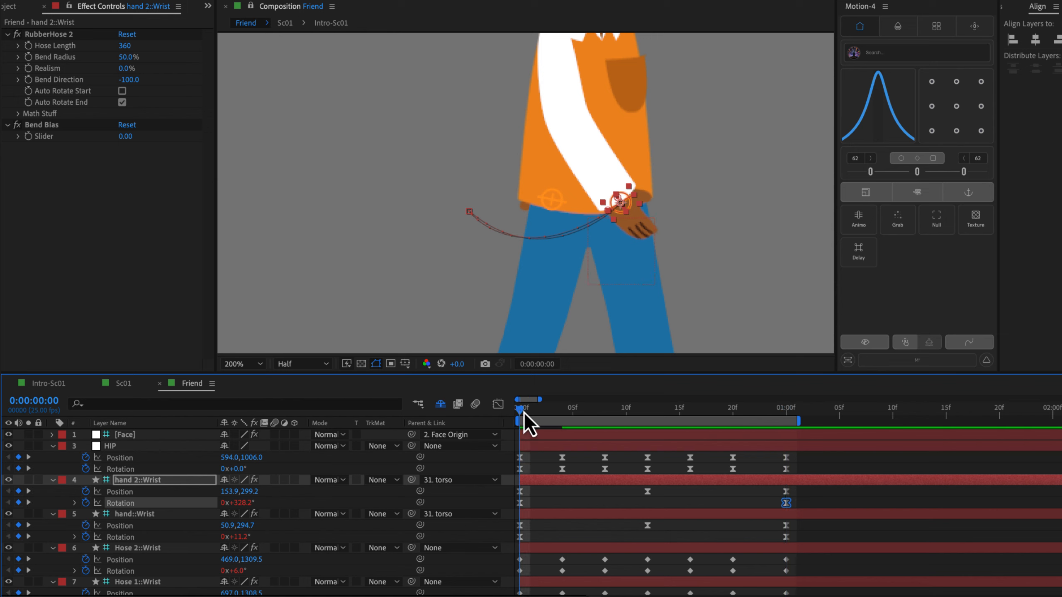
# Add a hand 2::Wrist Rotation keyframe at 0:00:00:04, turning the hand slightly farther forward
pyautogui.moveTo(523, 412); pyautogui.dragTo(563, 433)
pyautogui.click(237, 503)
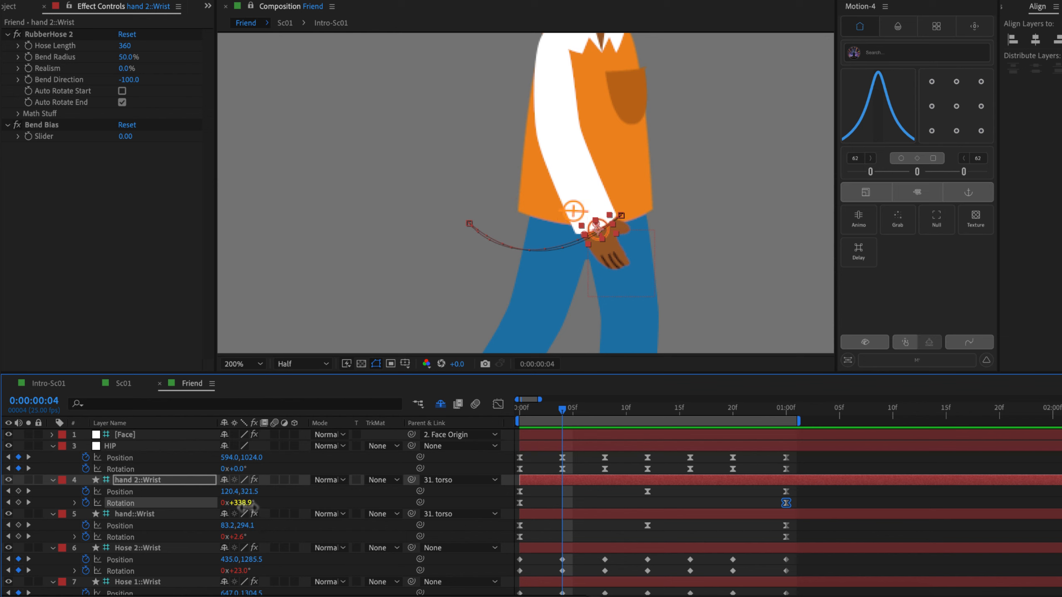
pyautogui.write('0')
pyautogui.press('Return')
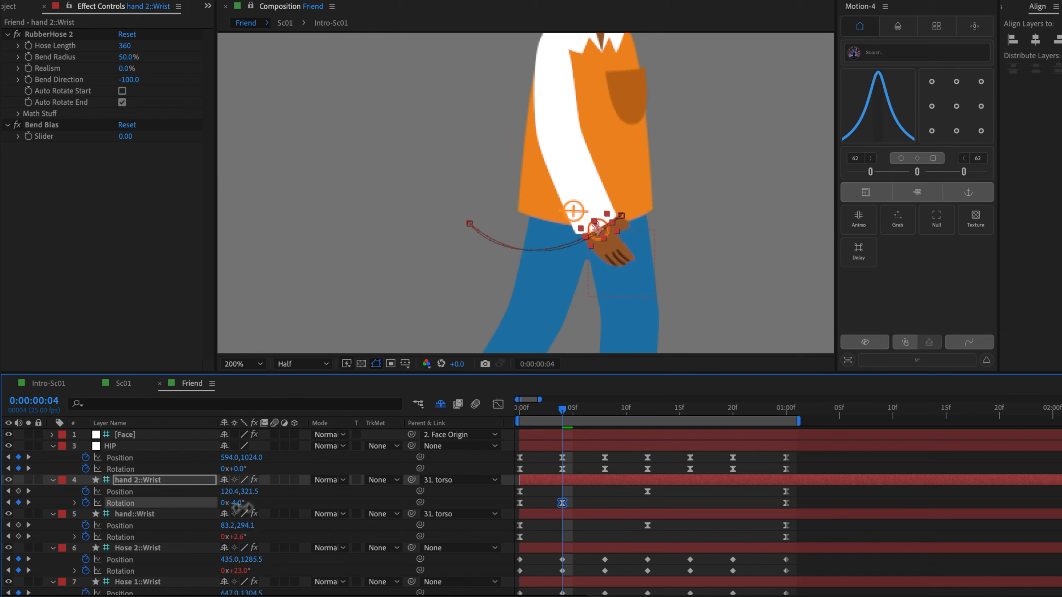
# Keyframe the hand 2::Wrist Rotation to 31.1° at 0:00:00:12 and 33.4° at 0:00:00:16
pyautogui.moveTo(241, 508); pyautogui.dragTo(644, 423)
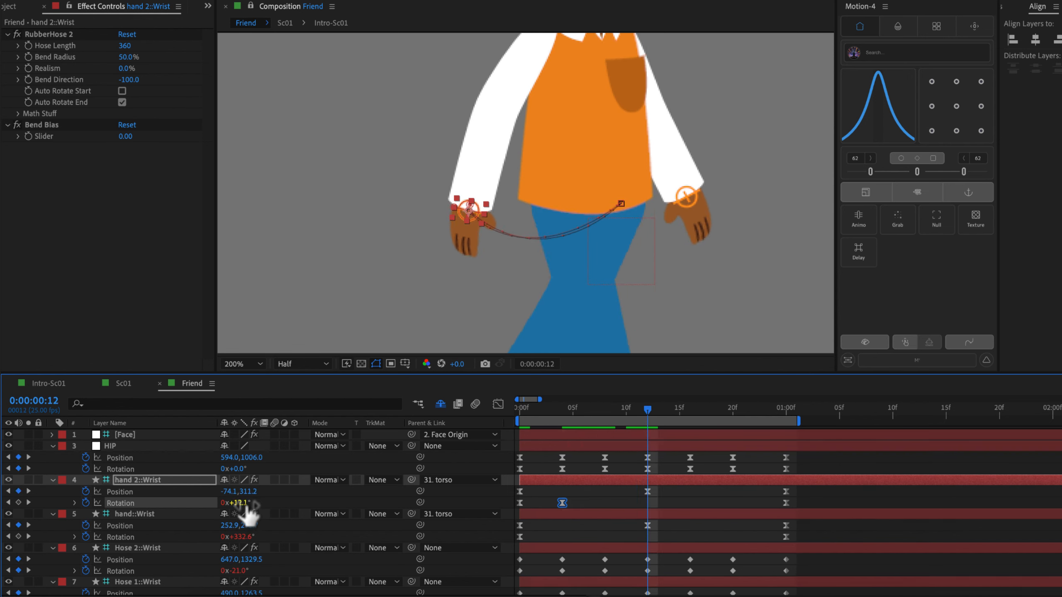
pyautogui.moveTo(244, 504); pyautogui.dragTo(260, 508)
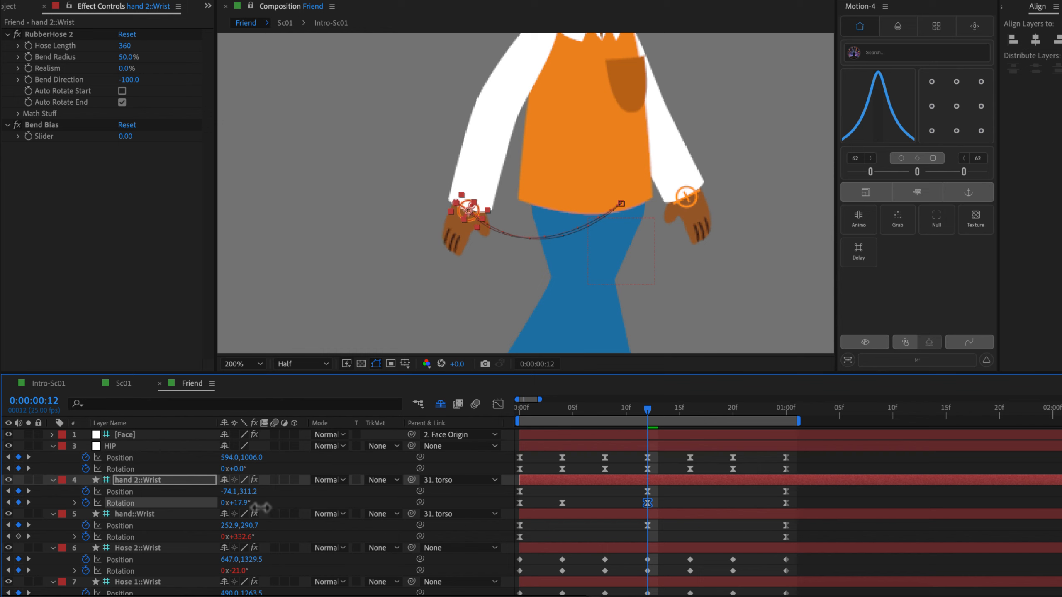
pyautogui.moveTo(652, 412); pyautogui.dragTo(696, 434)
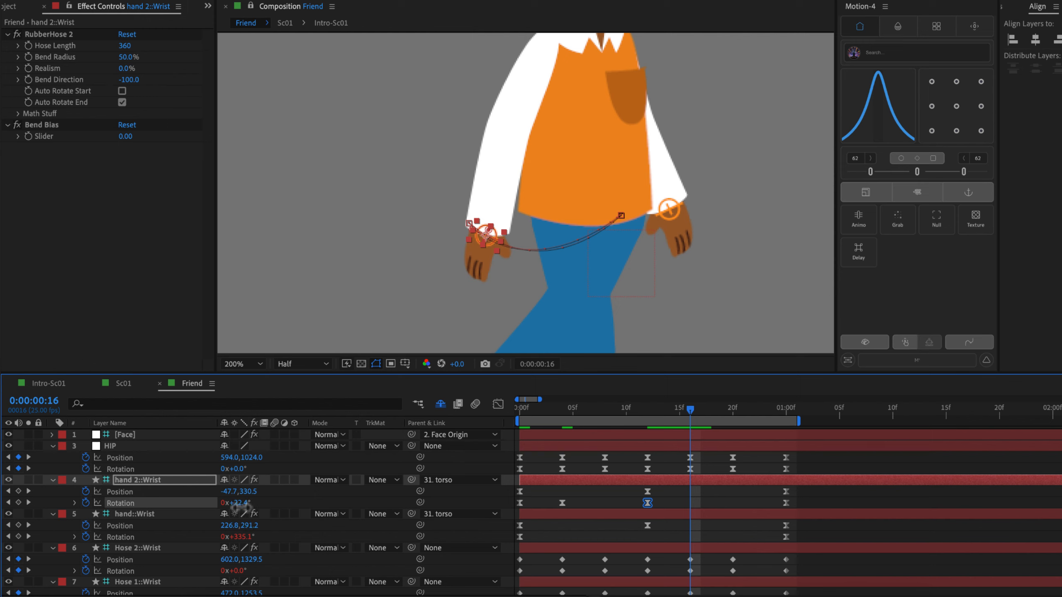
pyautogui.moveTo(240, 507); pyautogui.dragTo(258, 511)
# Compare the poses at 0:00:00:00 and 0:00:01:00, and end the work area at 0:00:00:24
pyautogui.moveTo(694, 412); pyautogui.dragTo(781, 415)
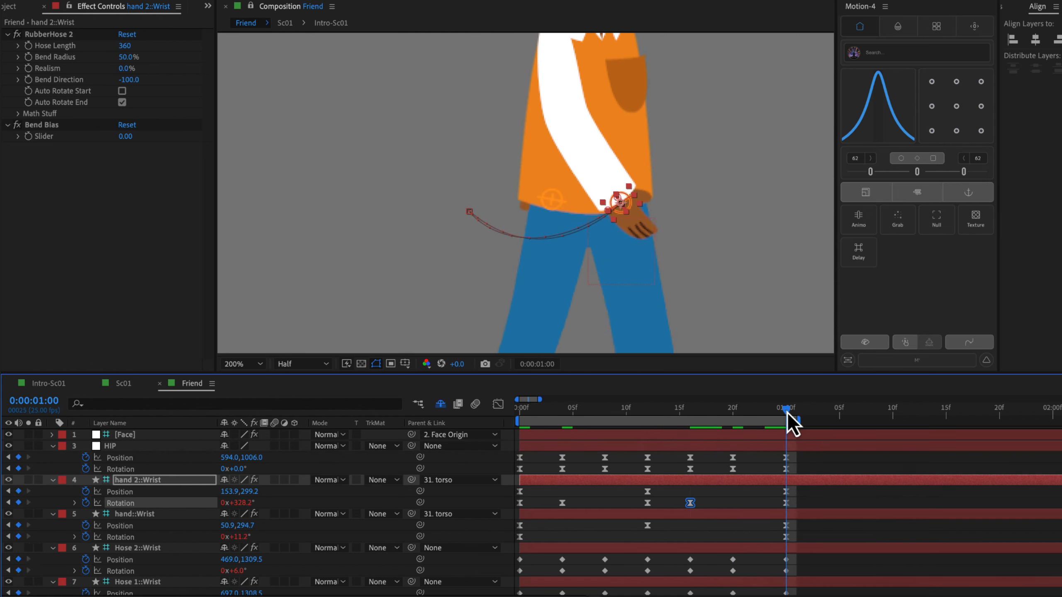
pyautogui.click(522, 409)
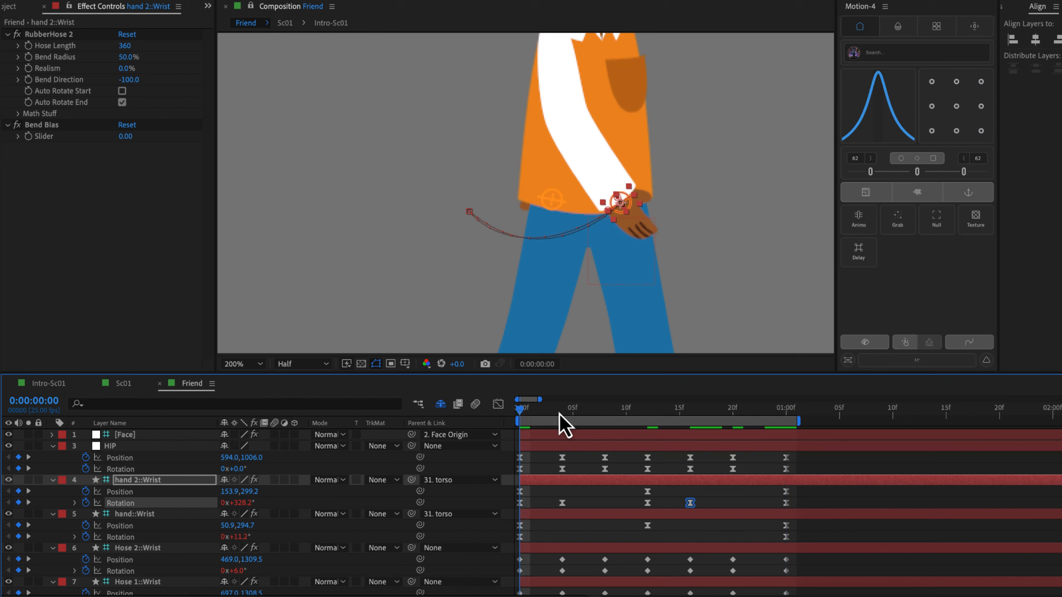
pyautogui.click(789, 413)
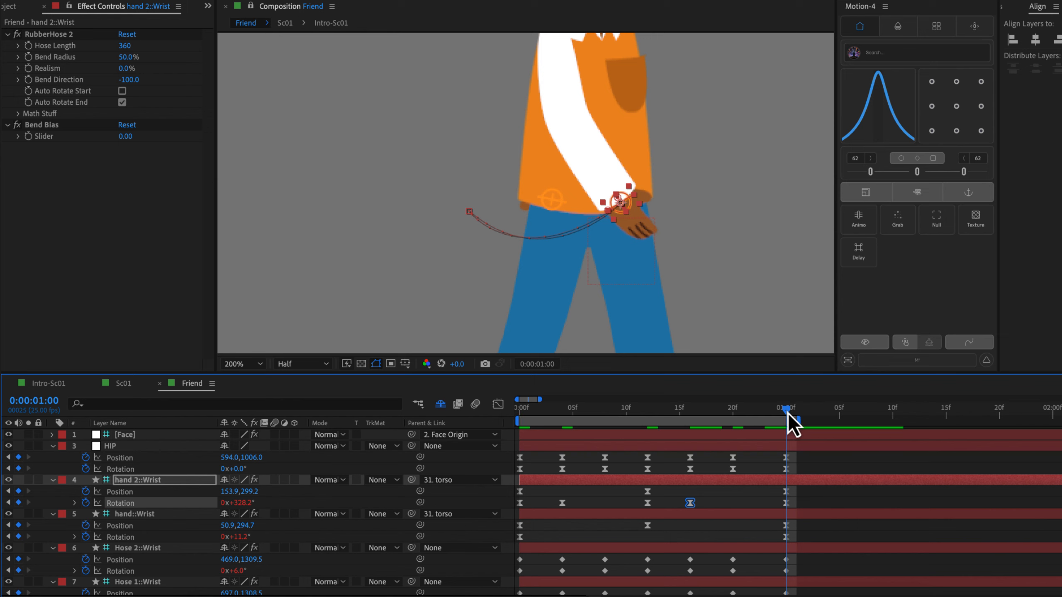
pyautogui.moveTo(784, 412); pyautogui.dragTo(777, 413)
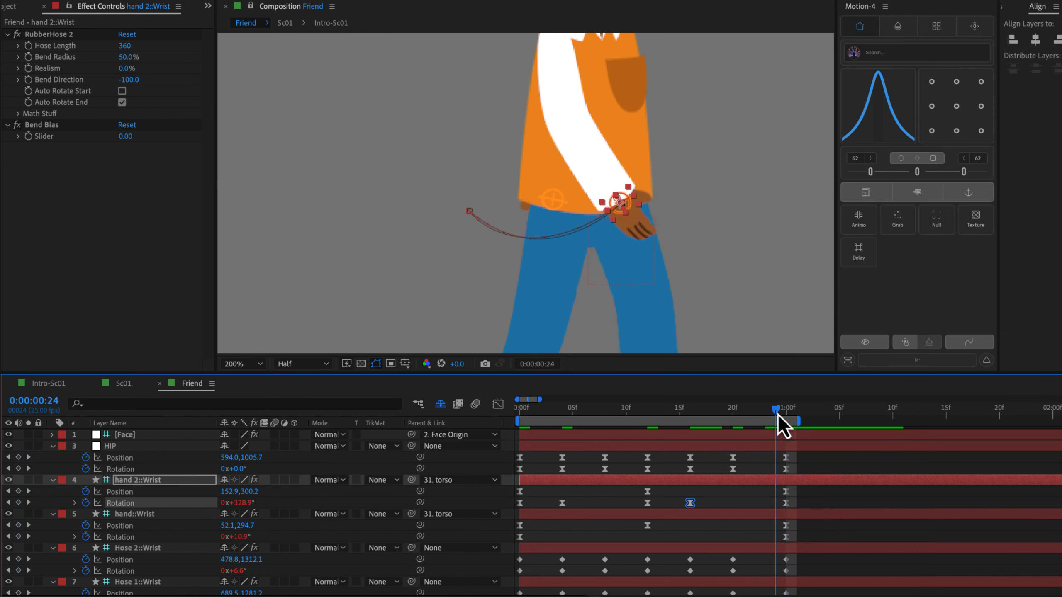
pyautogui.press('n')
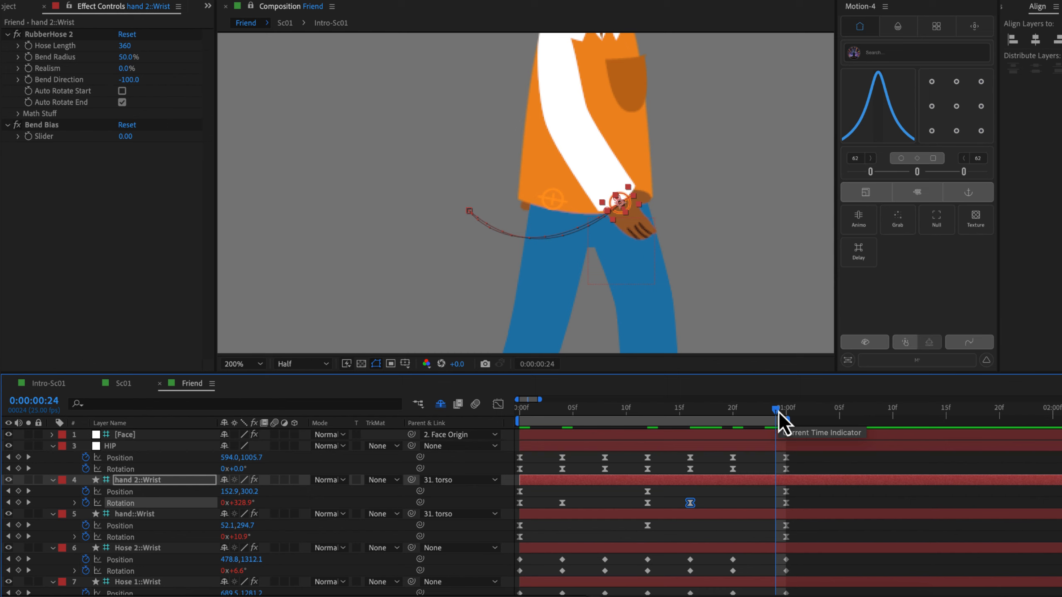
# Deselect everything and preview the walk loop from 0:00:00:00 to check the swinging hands
pyautogui.click(520, 412)
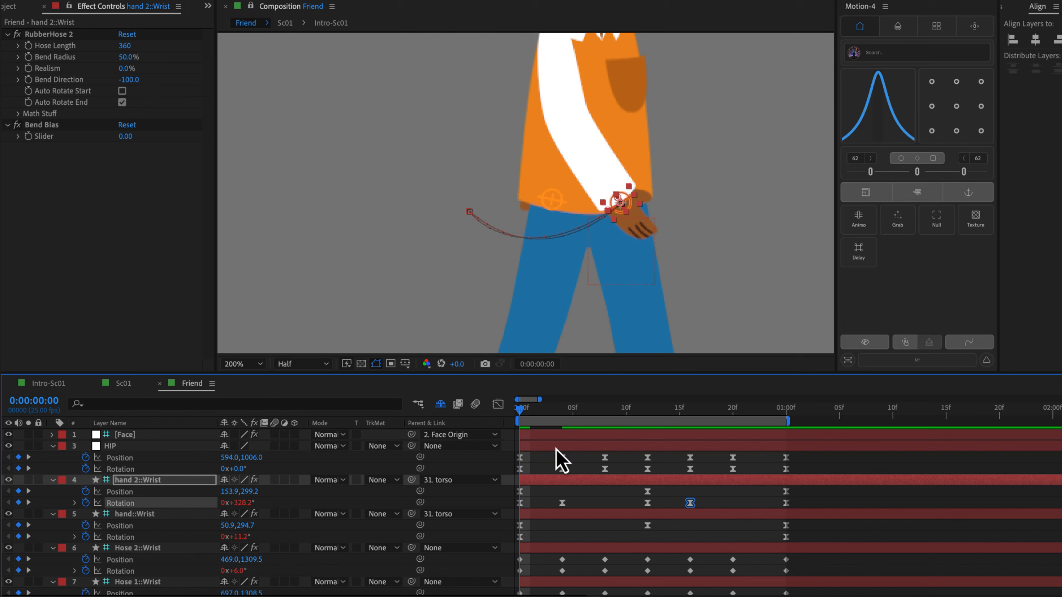
pyautogui.click(750, 457)
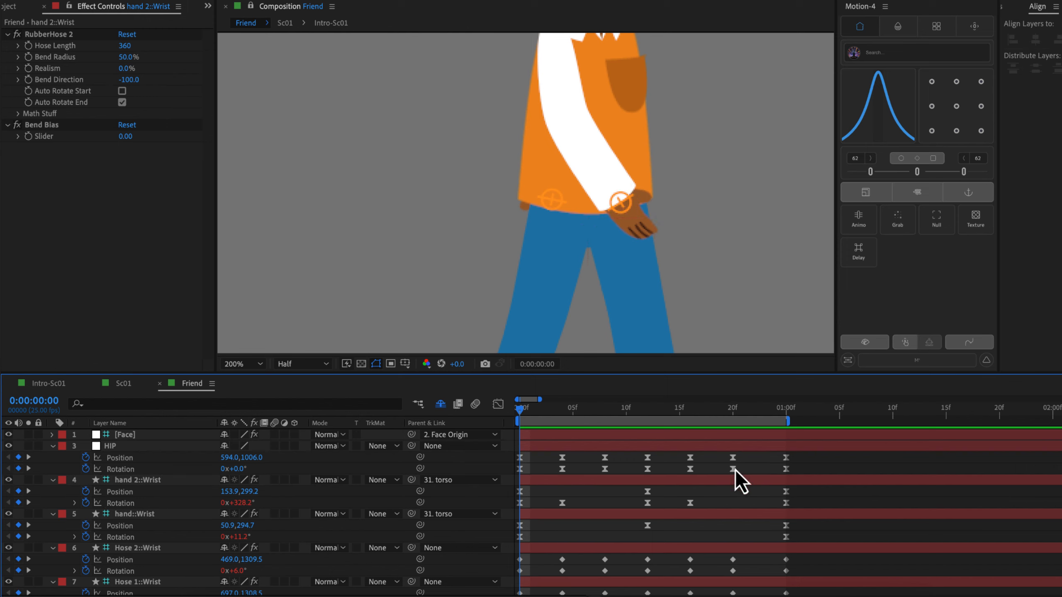
pyautogui.press('space')
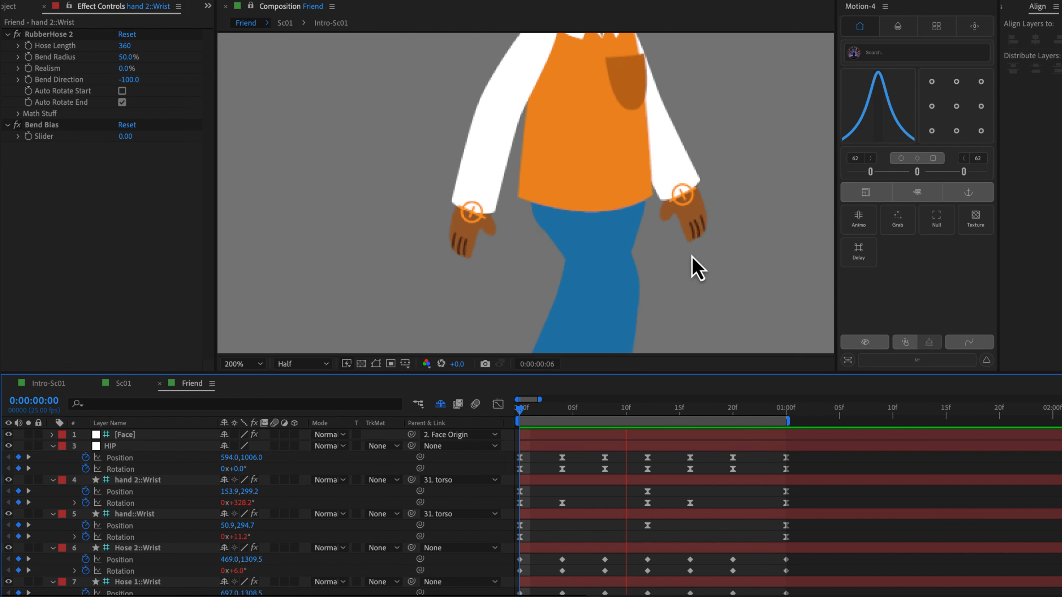
pyautogui.press('space')
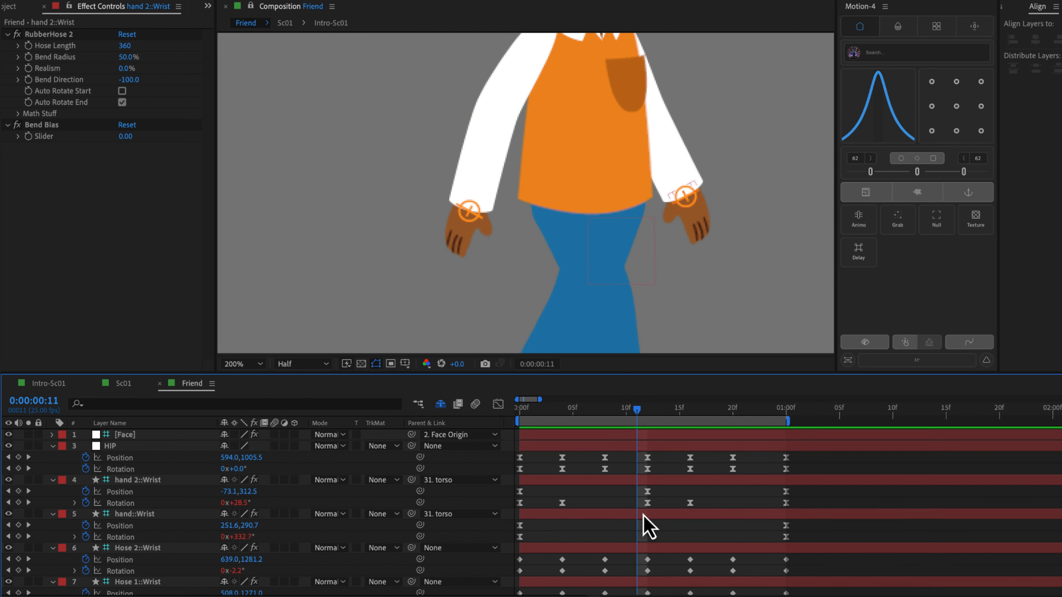
# At 0:00:00:07, bend the hand::Wrist motion path downward into an arc, pulling both handles of its 0:00:00:12 Position keyframe down and back
pyautogui.click(643, 515)
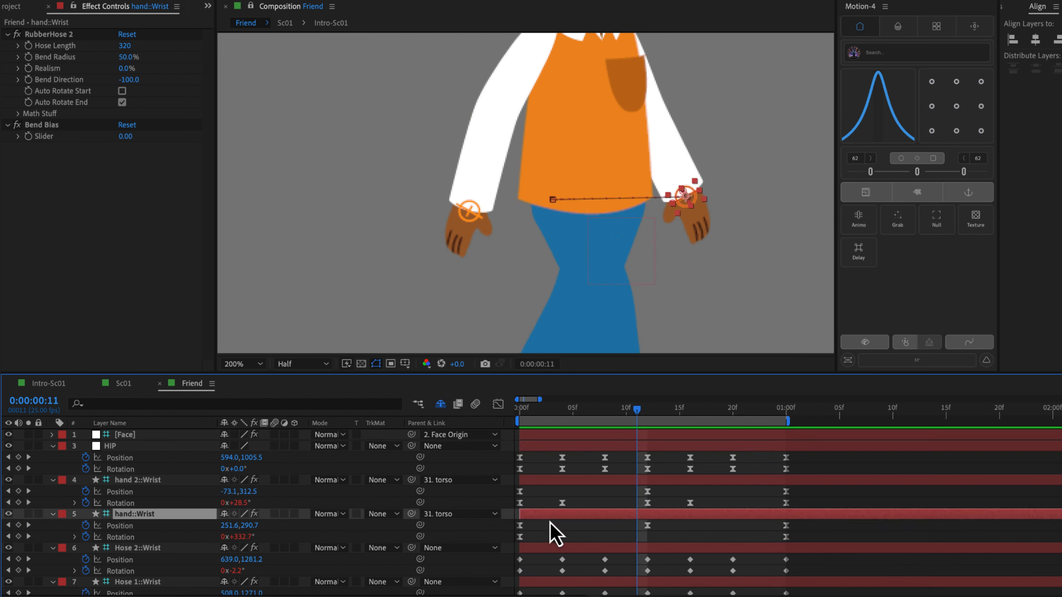
pyautogui.click(520, 526)
pyautogui.click(594, 412)
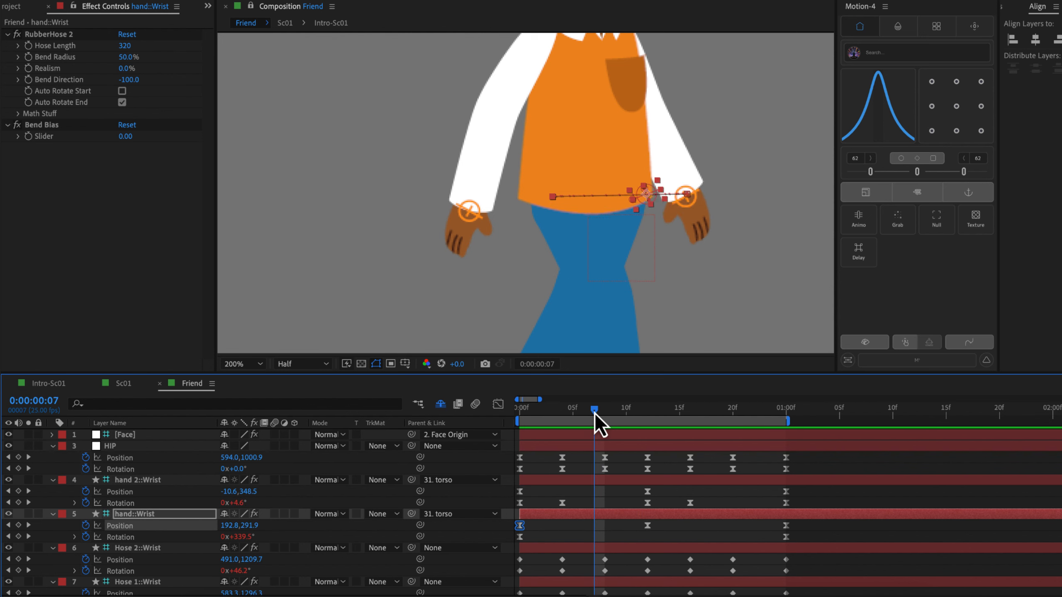
pyautogui.click(688, 194)
pyautogui.moveTo(667, 231); pyautogui.dragTo(632, 260)
pyautogui.moveTo(742, 130); pyautogui.dragTo(605, 253)
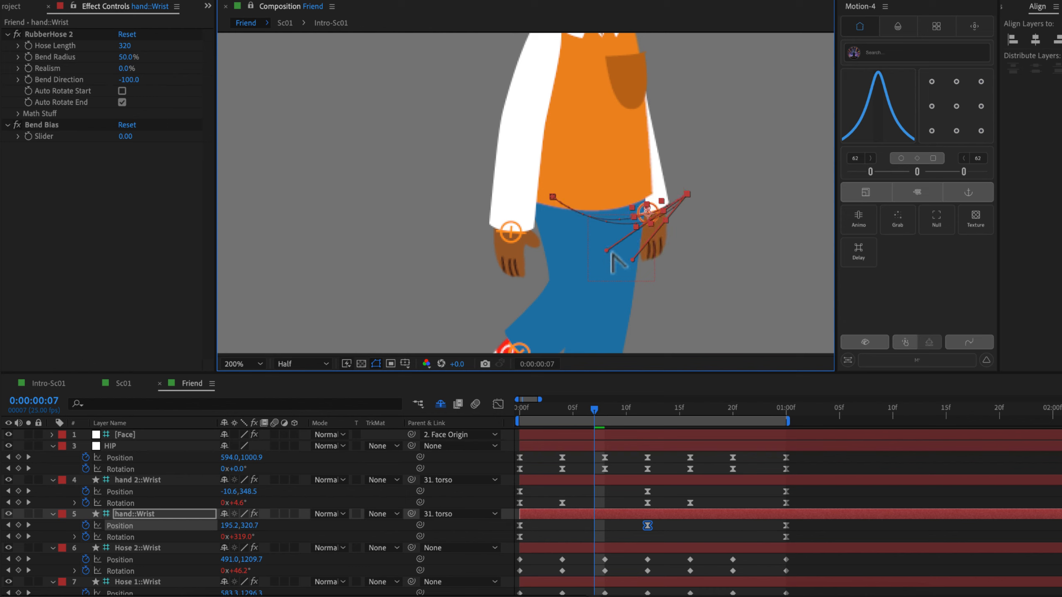
pyautogui.hotkey('ctrl', 'z')
pyautogui.hotkey('ctrl', 'z')
pyautogui.hotkey('ctrl', 'z')
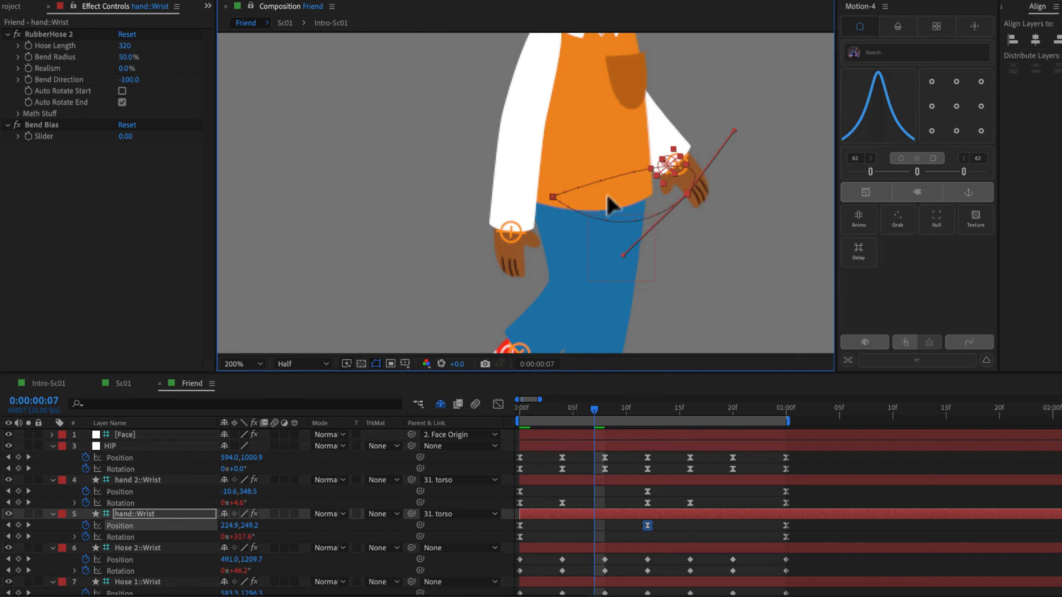
pyautogui.moveTo(623, 256)
pyautogui.mouseDown()
pyautogui.moveTo(588, 270)
pyautogui.moveTo(614, 259)
pyautogui.mouseUp()
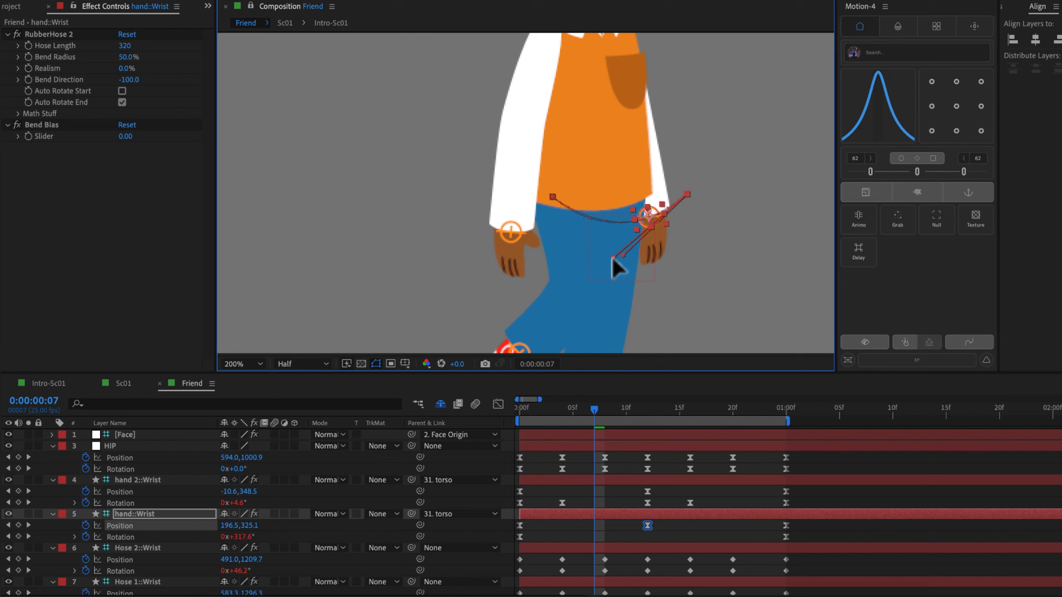
# Scrub the first half of the walk to check the hand::Wrist arc, stopping at 0:00:00:08 with nothing selected
pyautogui.moveTo(520, 414); pyautogui.dragTo(634, 439)
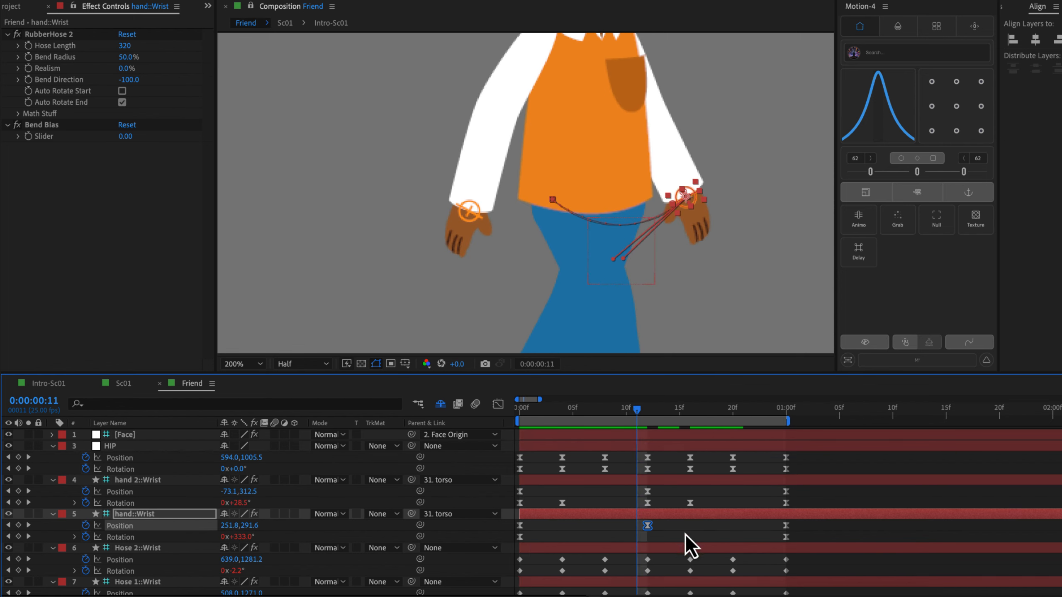
pyautogui.click(660, 531)
pyautogui.moveTo(519, 413); pyautogui.dragTo(607, 436)
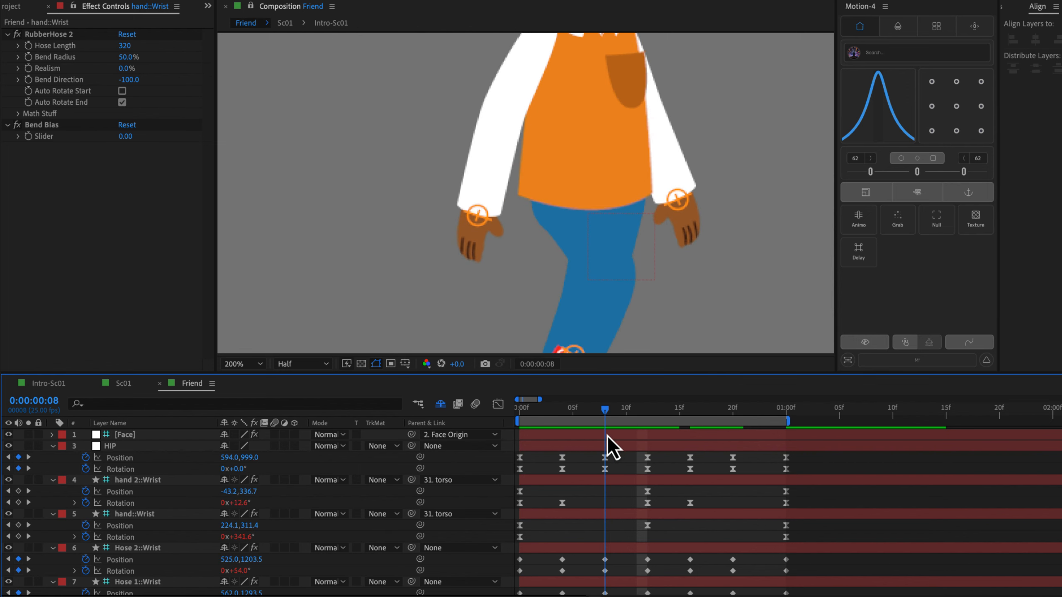
pyautogui.click(616, 513)
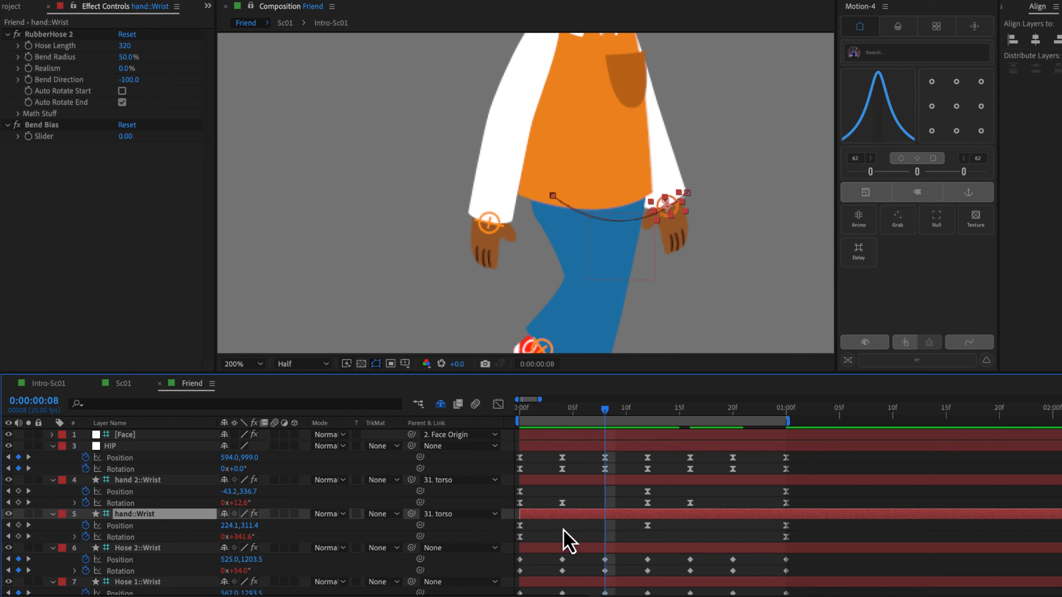
pyautogui.click(241, 537)
pyautogui.write('3')
pyautogui.press('Return')
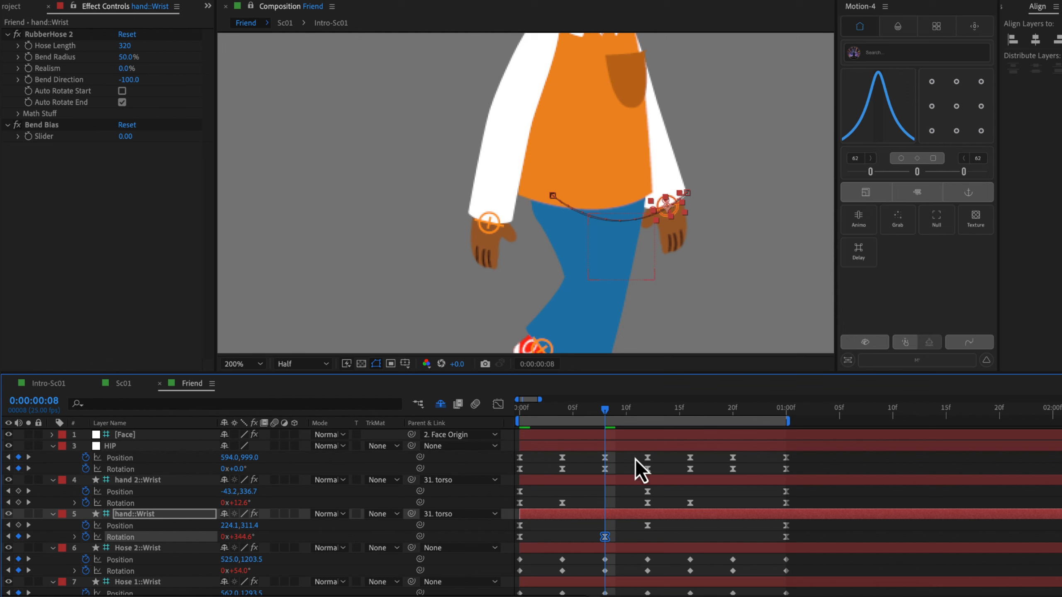
pyautogui.press('Delete')
# Add a hand::Wrist Rotation keyframe at 0:00:00:12 and set its Rotation to 330.2° at 0:00:00:16
pyautogui.moveTo(607, 411); pyautogui.dragTo(647, 420)
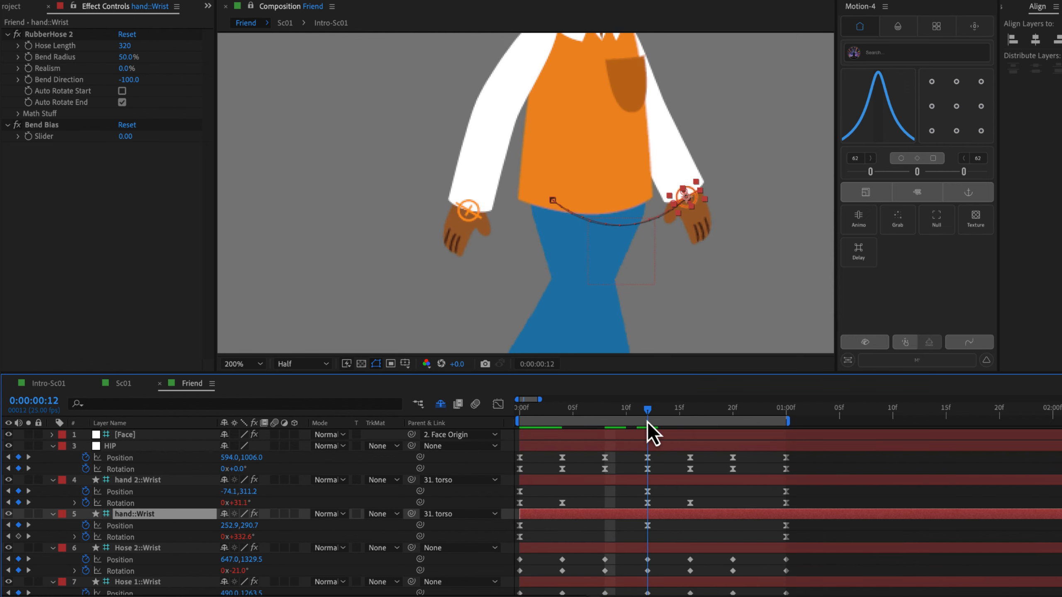
pyautogui.click(18, 537)
pyautogui.moveTo(651, 411); pyautogui.dragTo(690, 428)
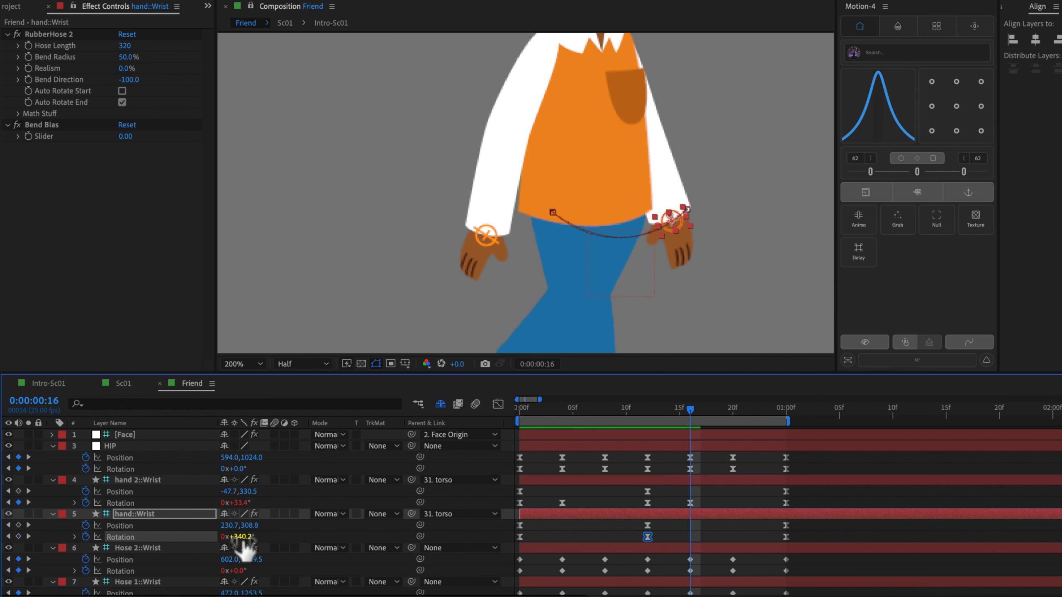
pyautogui.moveTo(243, 537); pyautogui.dragTo(234, 541)
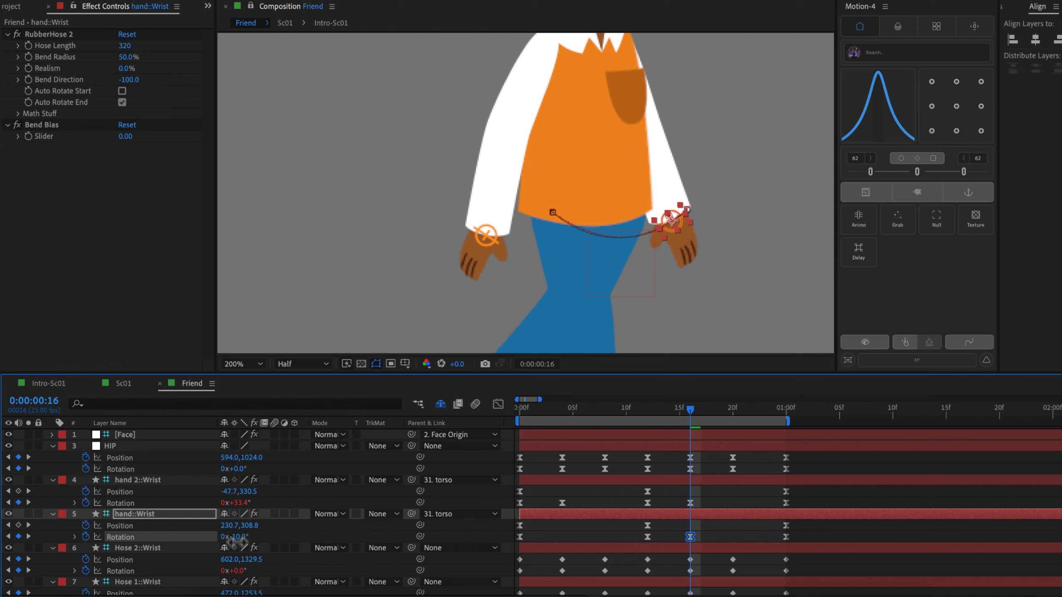
pyautogui.moveTo(238, 542); pyautogui.dragTo(237, 542)
pyautogui.click(724, 530)
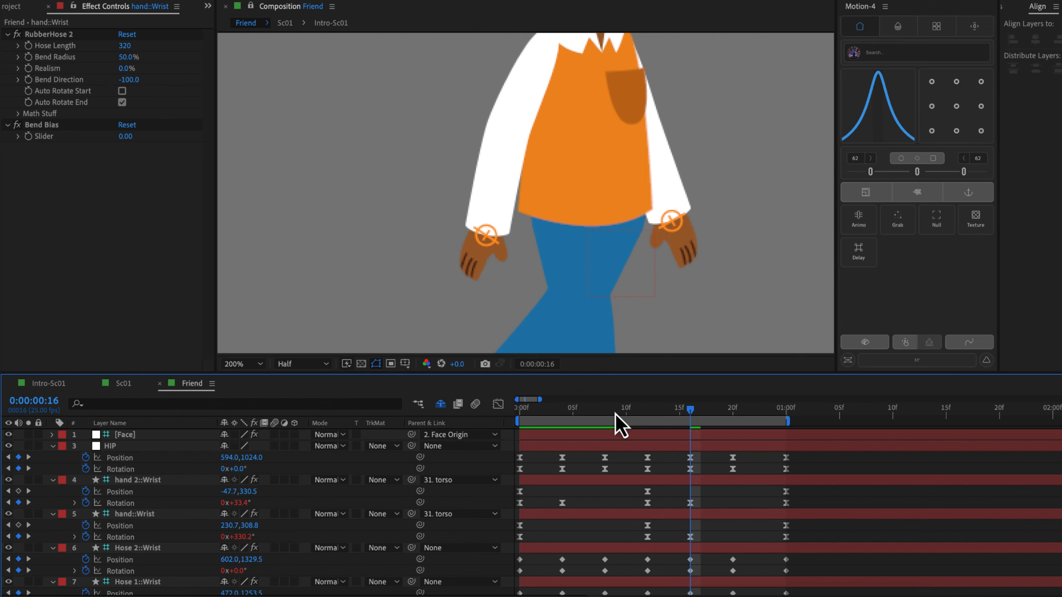
# Scrub to 0:00:01:00 and play back the walk cycle with the whole character in view, stopping at 0:00:00:08
pyautogui.moveTo(616, 415); pyautogui.dragTo(787, 444)
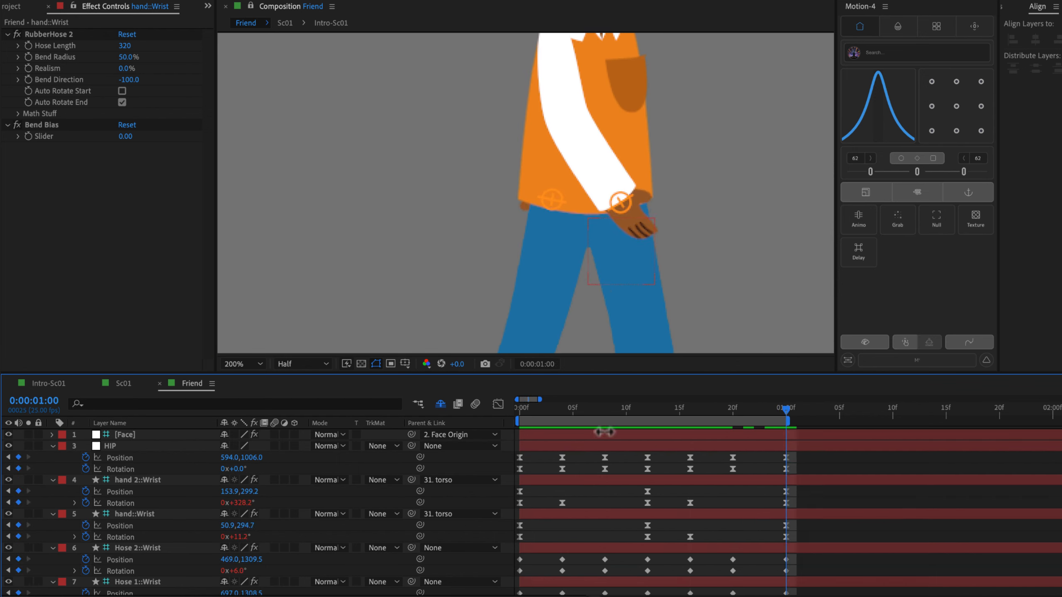
pyautogui.press('space')
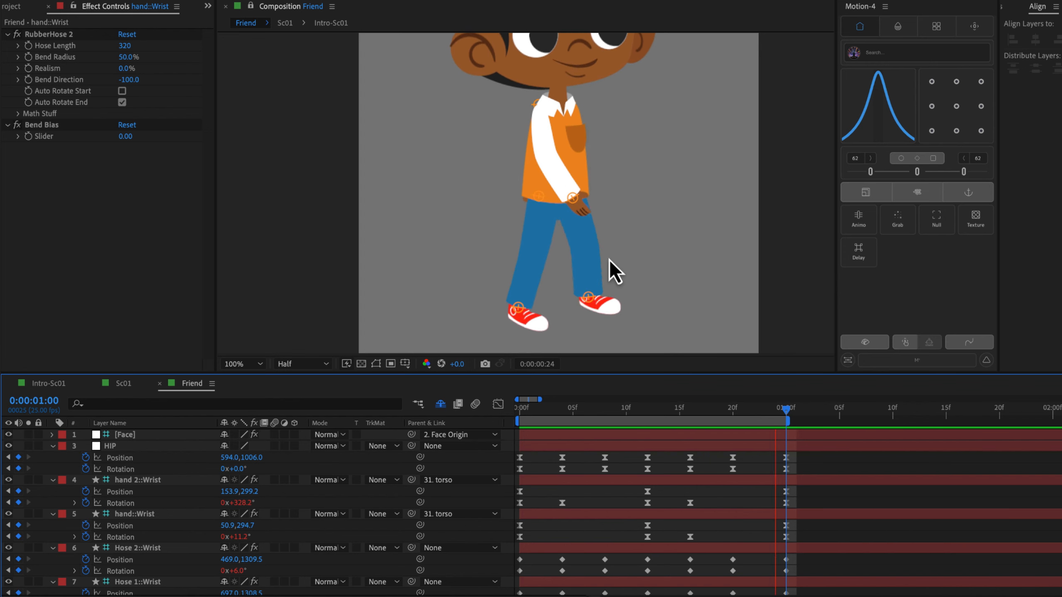
pyautogui.press(',')
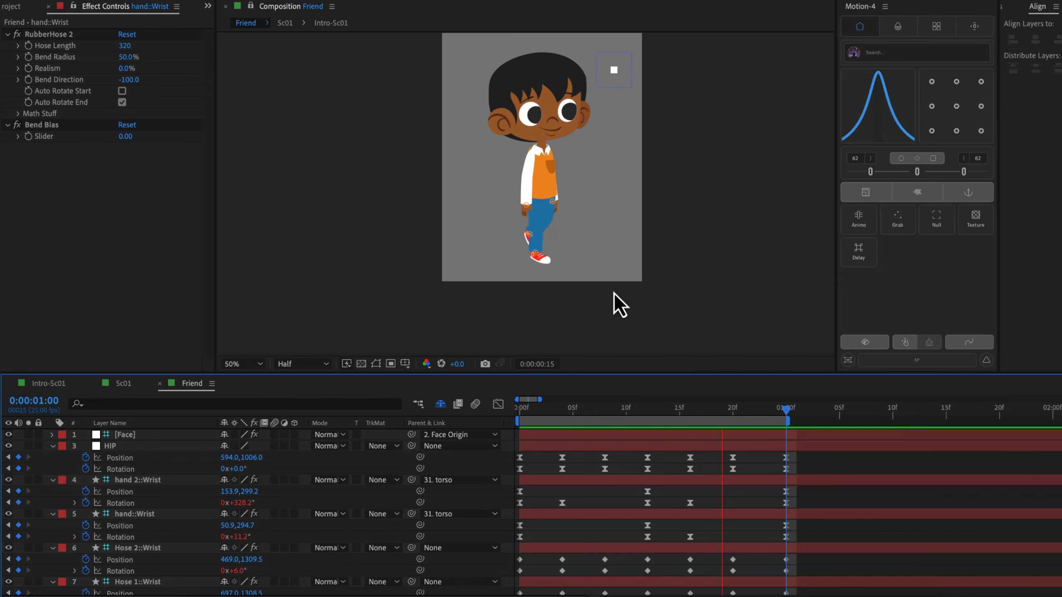
pyautogui.press('space')
pyautogui.press('space')
pyautogui.moveTo(562, 141); pyautogui.dragTo(535, 204)
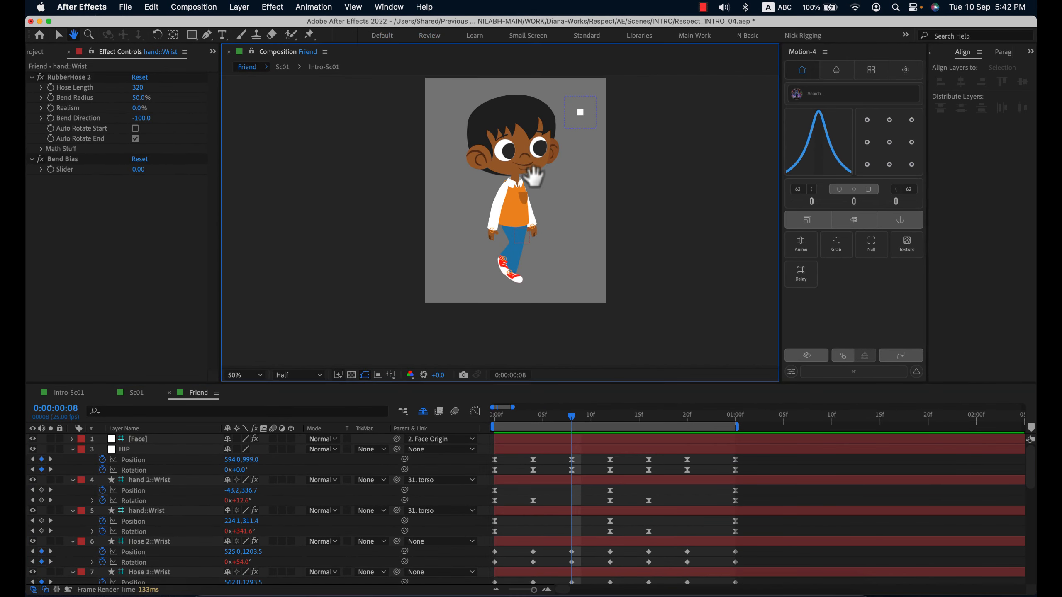
pyautogui.scroll(-3, 571, 457)
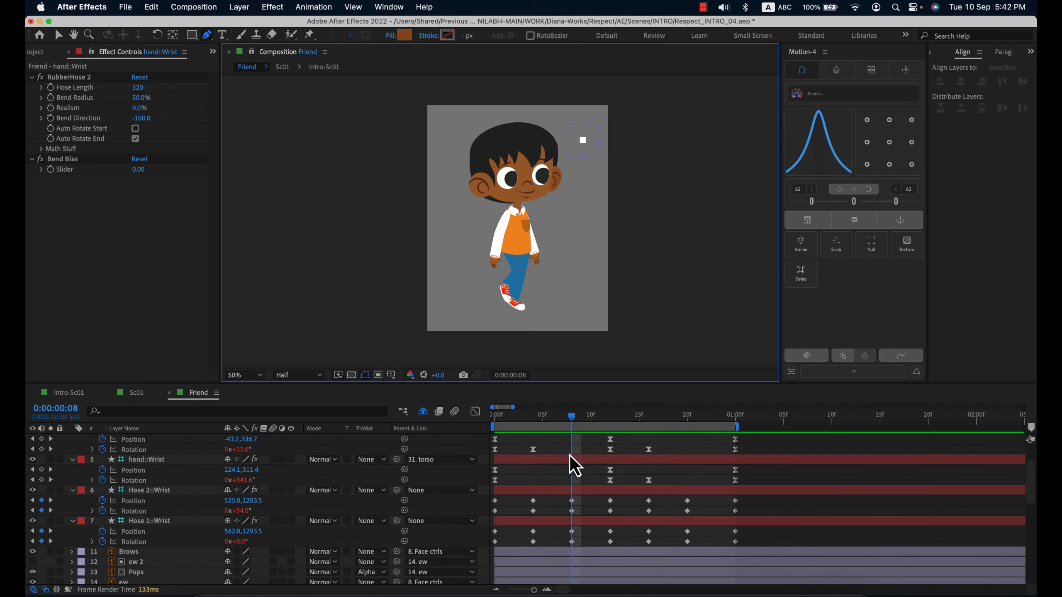
# Select the character's head layer and locate it in the timeline
pyautogui.scroll(-2, 569, 455)
pyautogui.press('v')
pyautogui.click(501, 203)
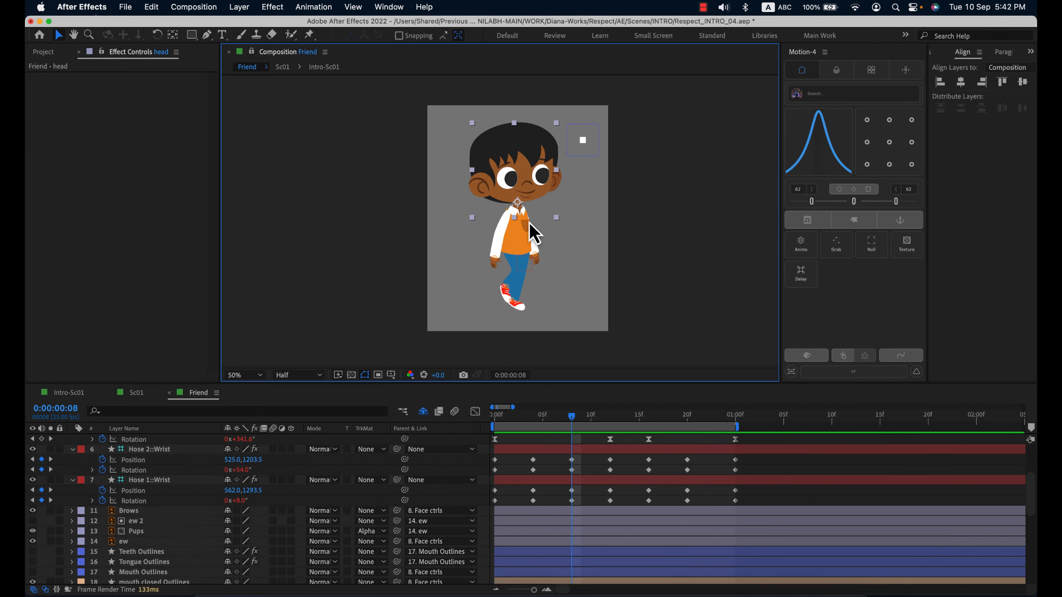
pyautogui.press('.')
pyautogui.scroll(-6, 561, 507)
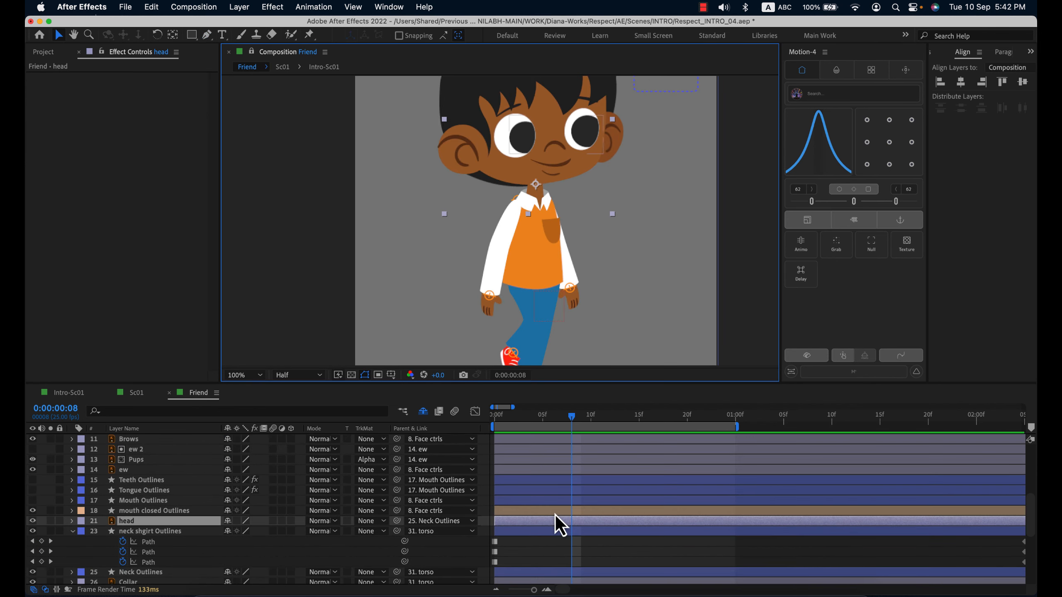
pyautogui.scroll(3, 571, 496)
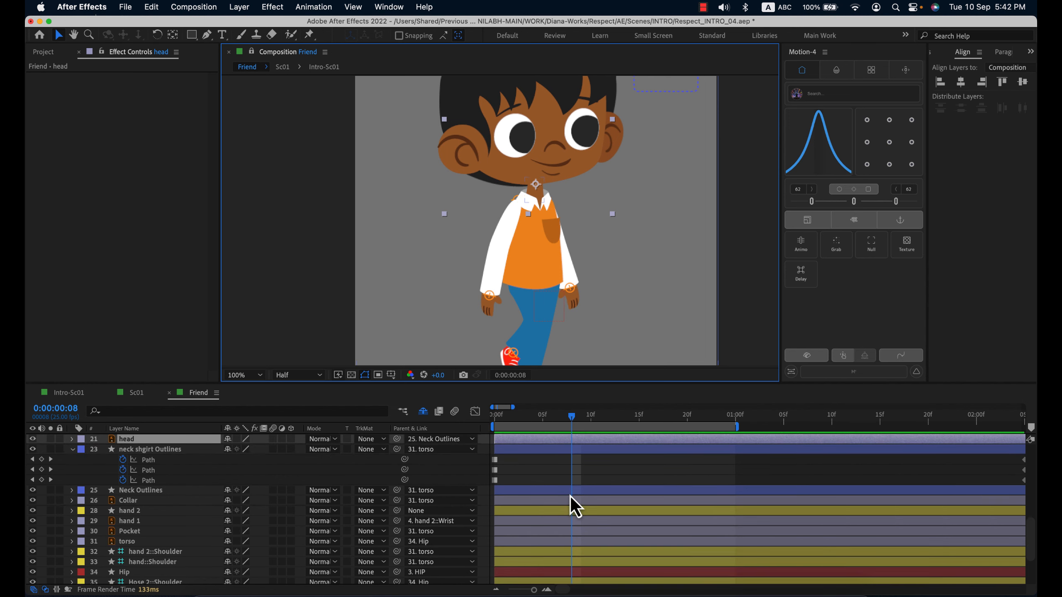
# At 0:00:00:00, add an eased Rotation keyframe to the head layer and set its Rotation to -4.0°
pyautogui.click(491, 418)
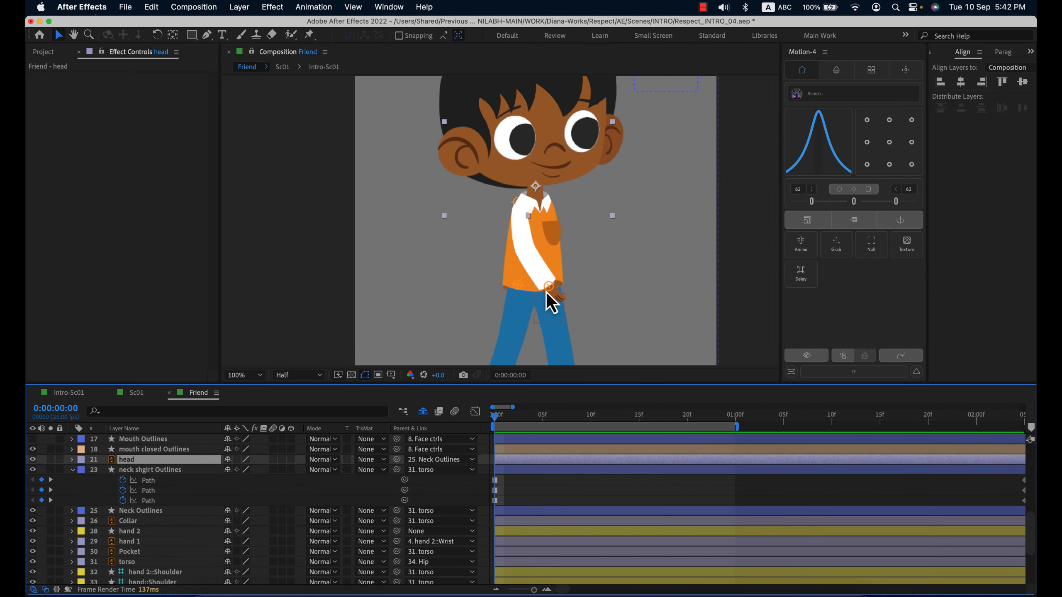
pyautogui.press('.')
pyautogui.press(',')
pyautogui.press(',')
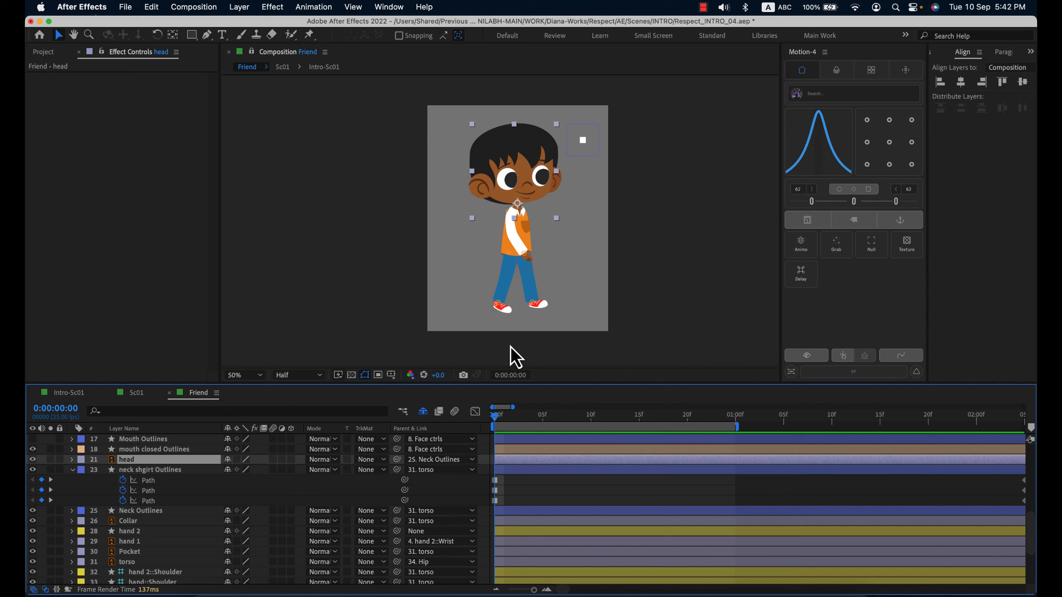
pyautogui.hotkey('alt', 'shift', 'r')
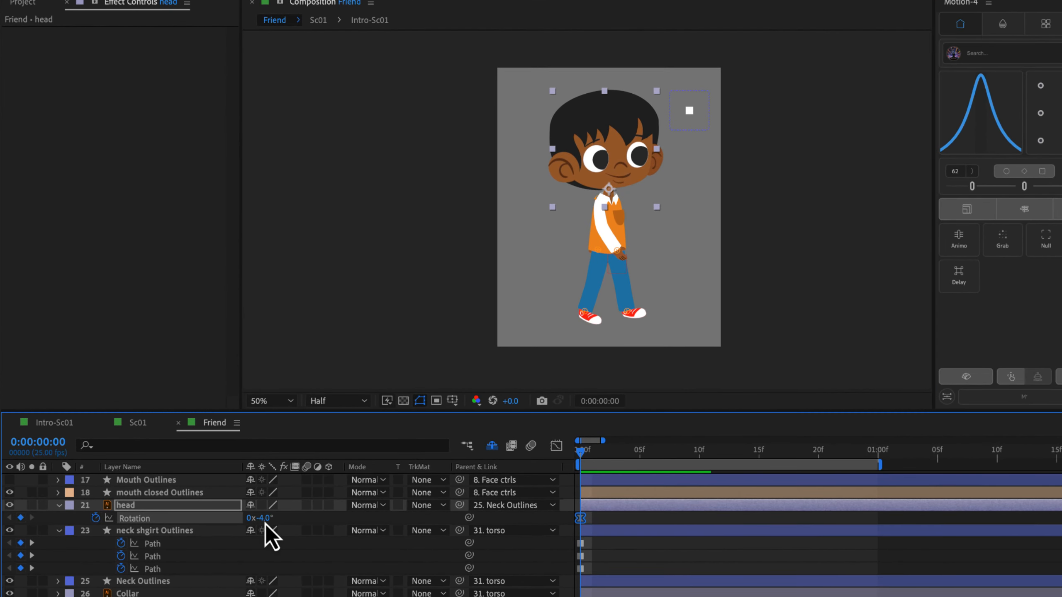
pyautogui.moveTo(265, 524); pyautogui.dragTo(267, 525)
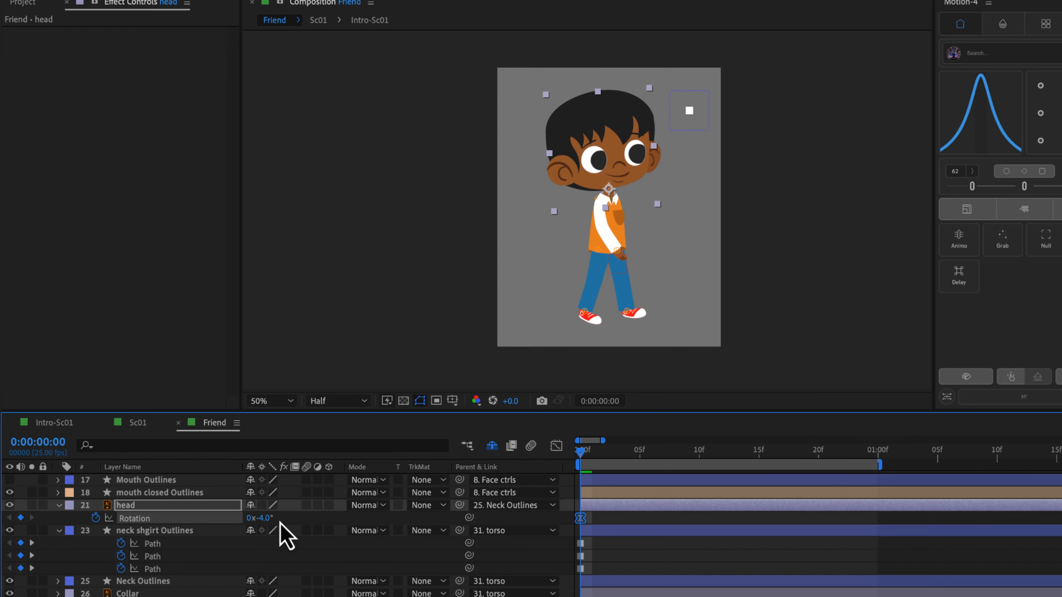
# Give the timeline more room and set the head layer's Rotation to 0.0° at 0:00:00:06
pyautogui.scroll(5, 643, 488)
pyautogui.moveTo(640, 412); pyautogui.dragTo(640, 283)
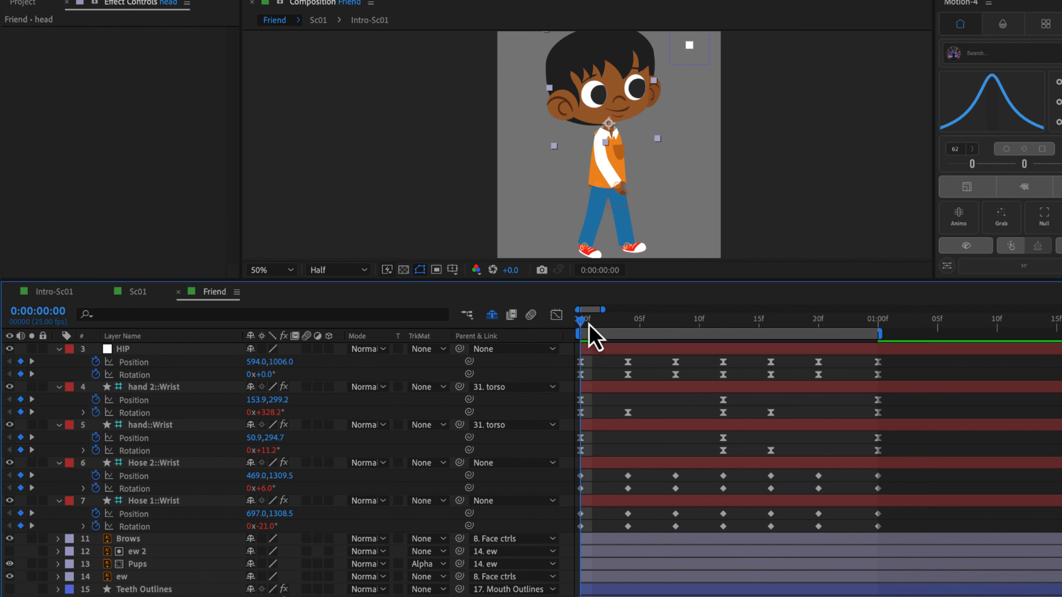
pyautogui.moveTo(590, 325); pyautogui.dragTo(614, 331)
pyautogui.press('Home')
pyautogui.scroll(-1, 710, 469)
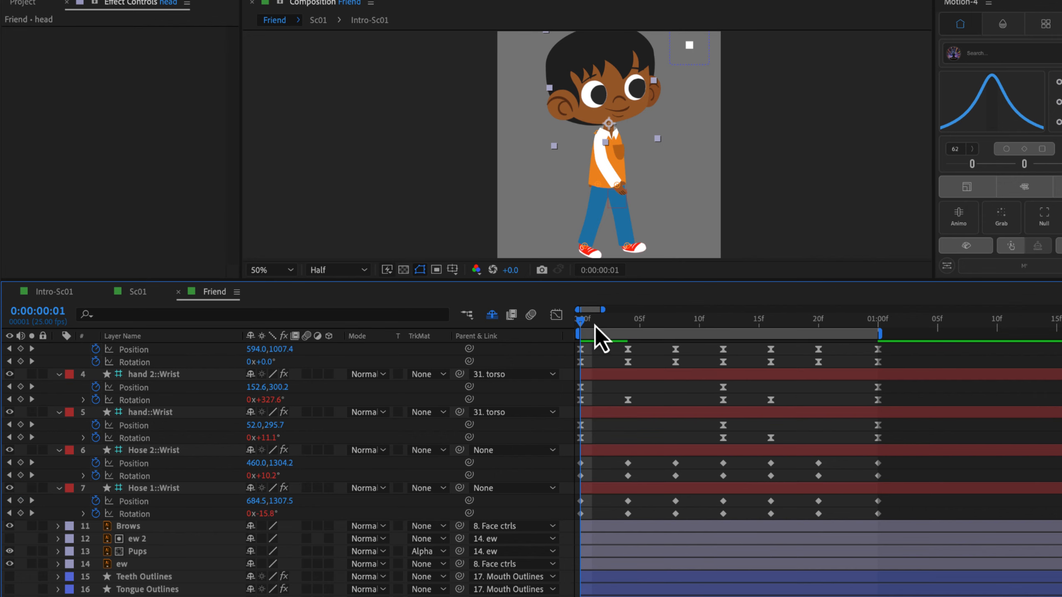
pyautogui.moveTo(595, 326); pyautogui.dragTo(655, 351)
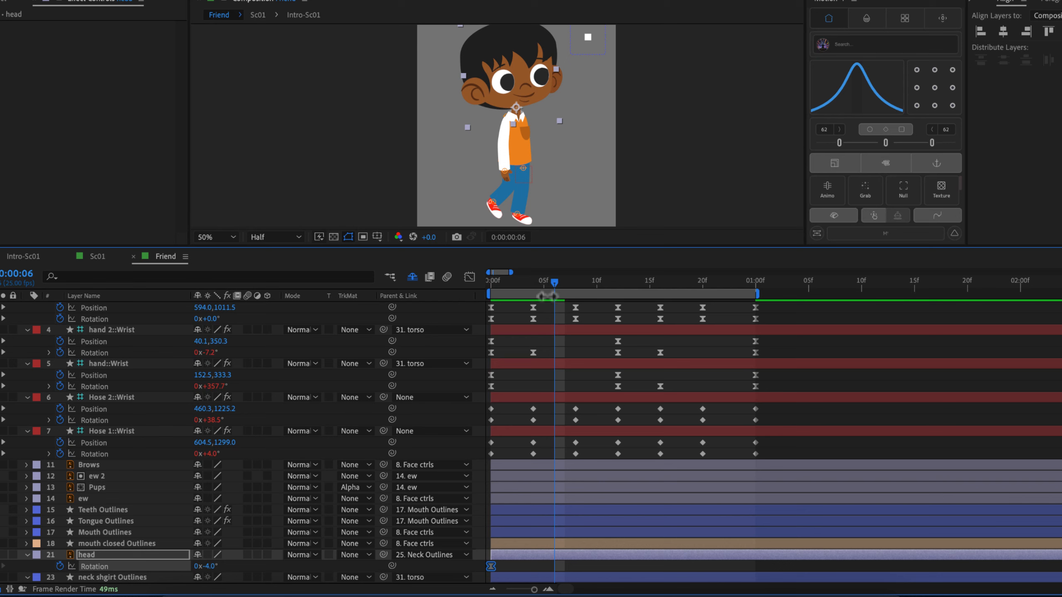
pyautogui.click(561, 565)
pyautogui.click(561, 557)
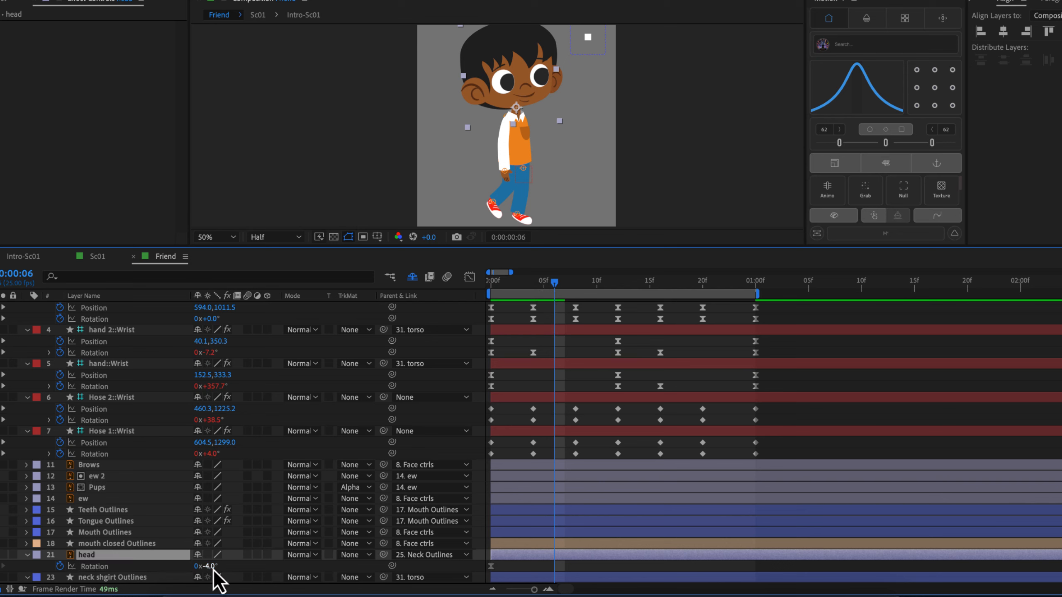
pyautogui.moveTo(213, 570); pyautogui.dragTo(216, 572)
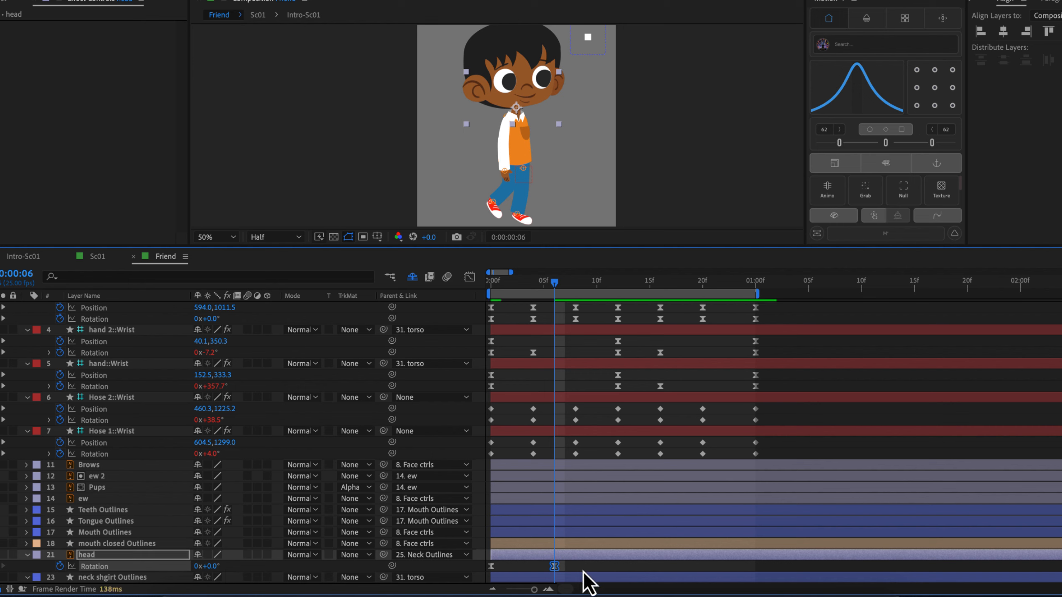
pyautogui.moveTo(572, 565); pyautogui.dragTo(543, 570)
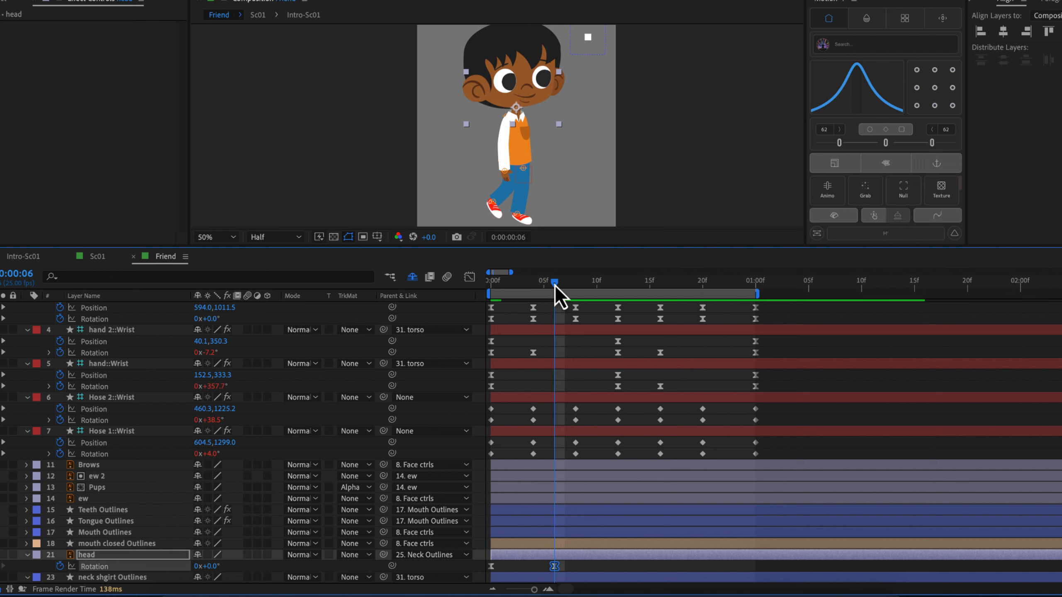
# Copy the head layer's -4.0° Rotation keyframe from 0:00:00:00 to 0:00:00:12
pyautogui.moveTo(555, 286); pyautogui.dragTo(618, 295)
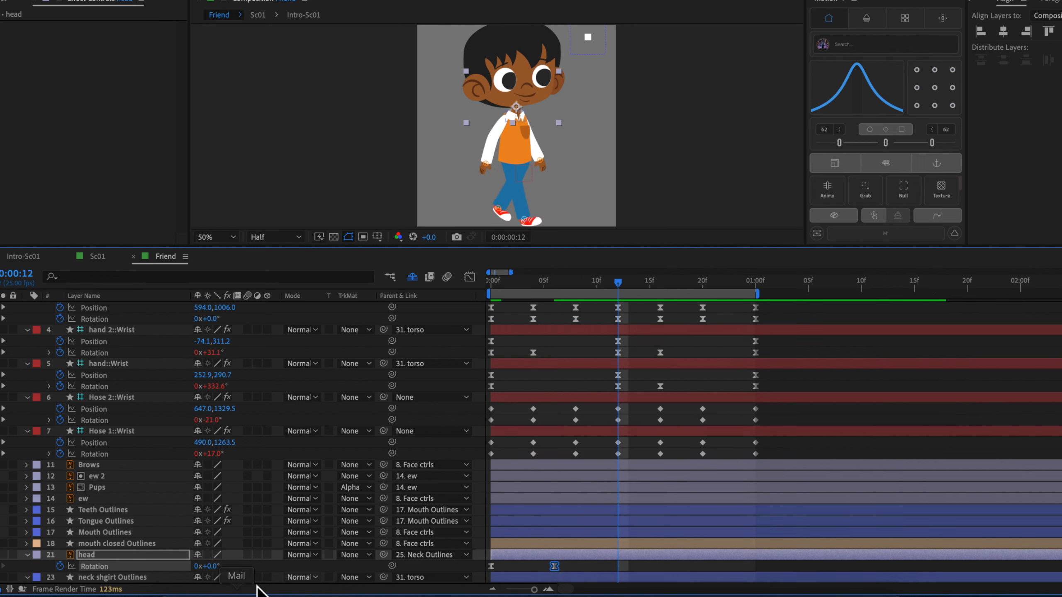
pyautogui.moveTo(503, 568); pyautogui.dragTo(477, 569)
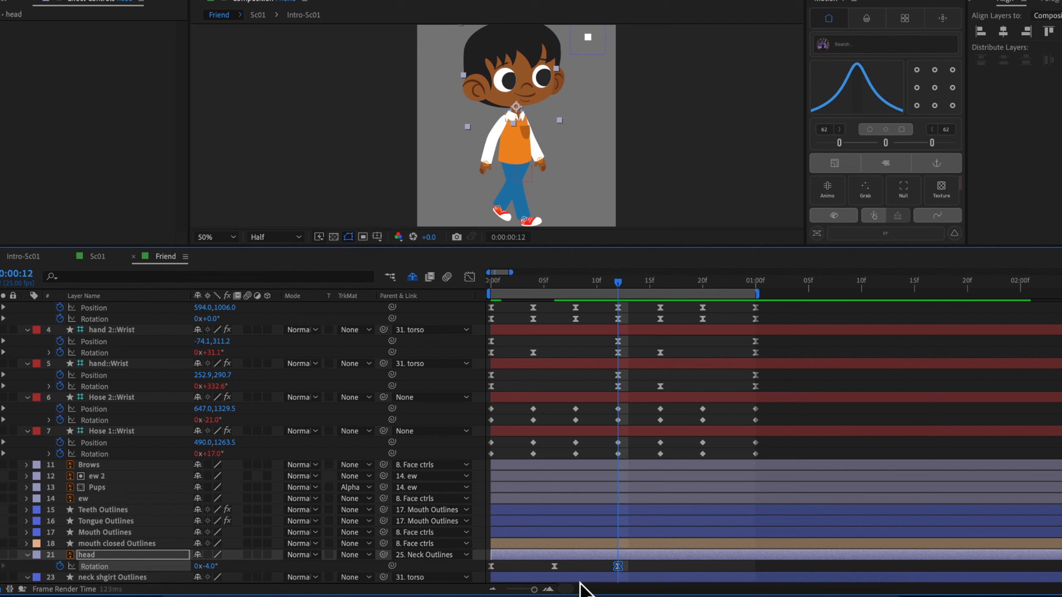
pyautogui.hotkey('ctrl', 'v')
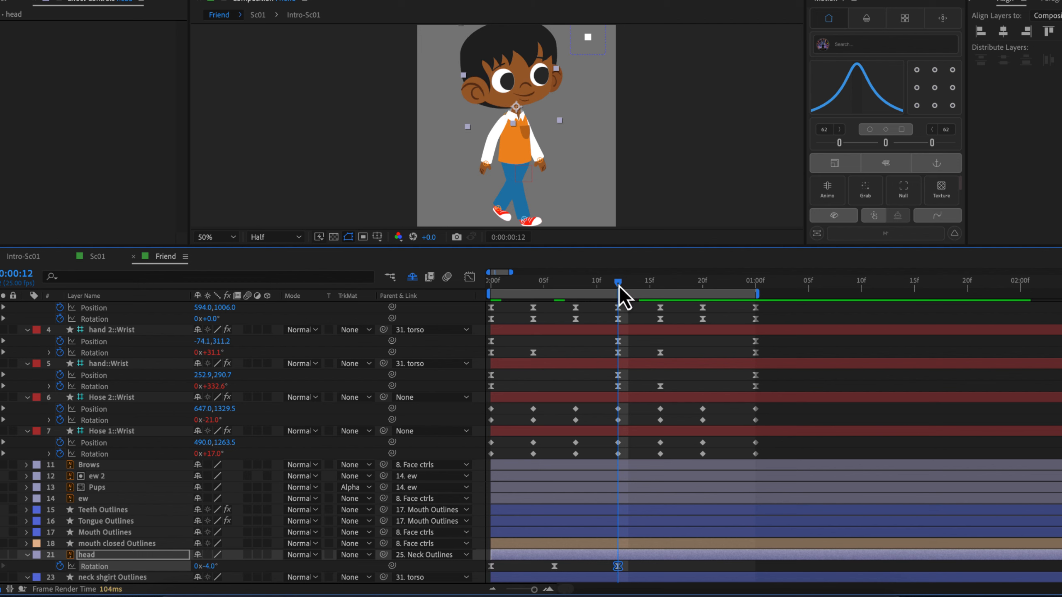
# Copy the head layer's 0.0° Rotation keyframe from 0:00:00:06 to 0:00:00:18
pyautogui.moveTo(619, 285); pyautogui.dragTo(684, 327)
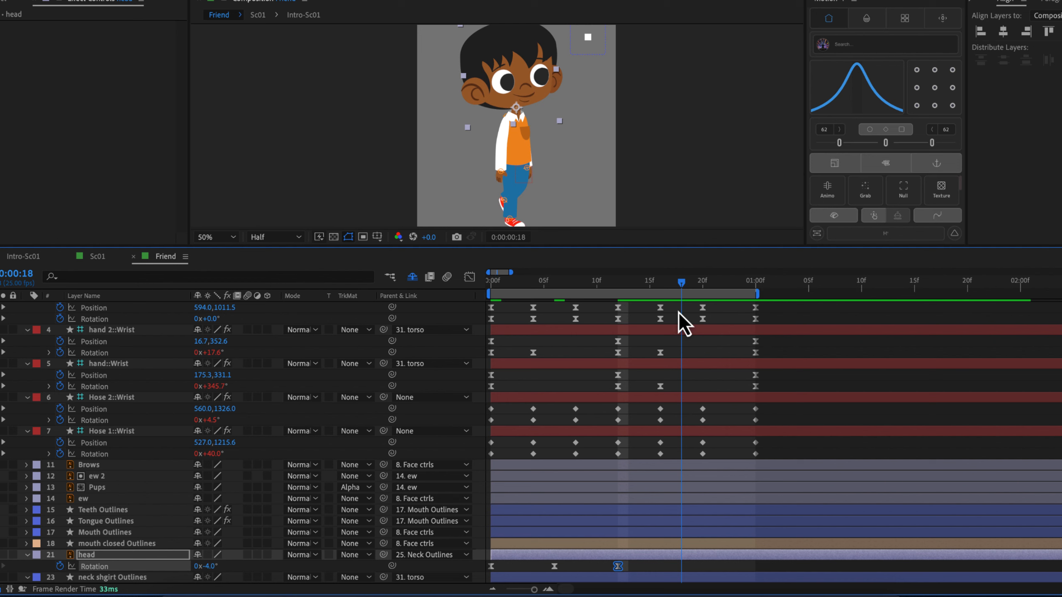
pyautogui.click(554, 566)
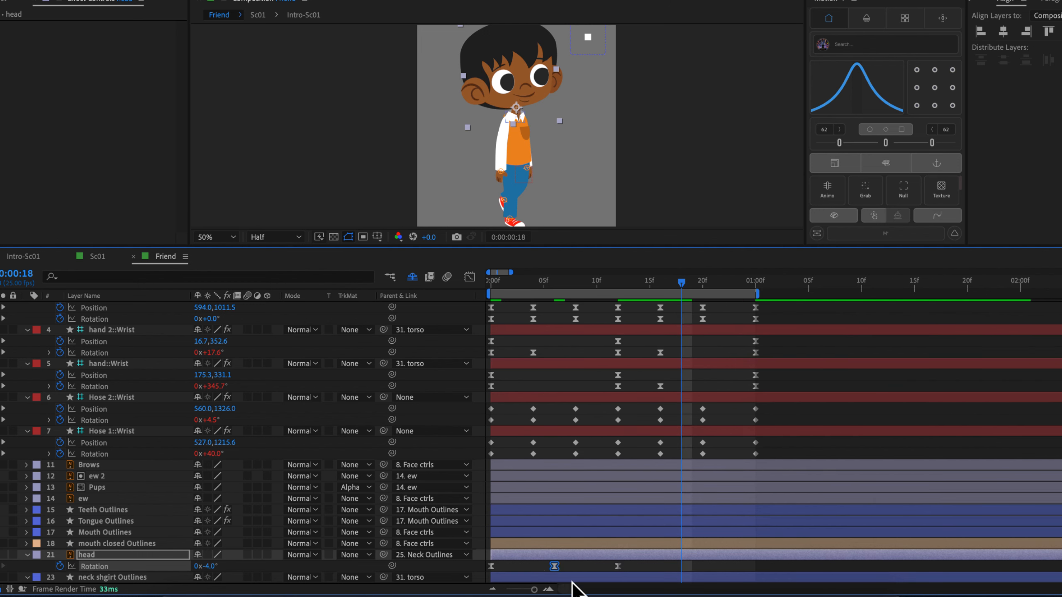
pyautogui.hotkey('ctrl', 'v')
# Try to copy the head layer's first Rotation keyframe to 0:00:01:00, scrub the cycle and play it back
pyautogui.moveTo(685, 281); pyautogui.dragTo(757, 295)
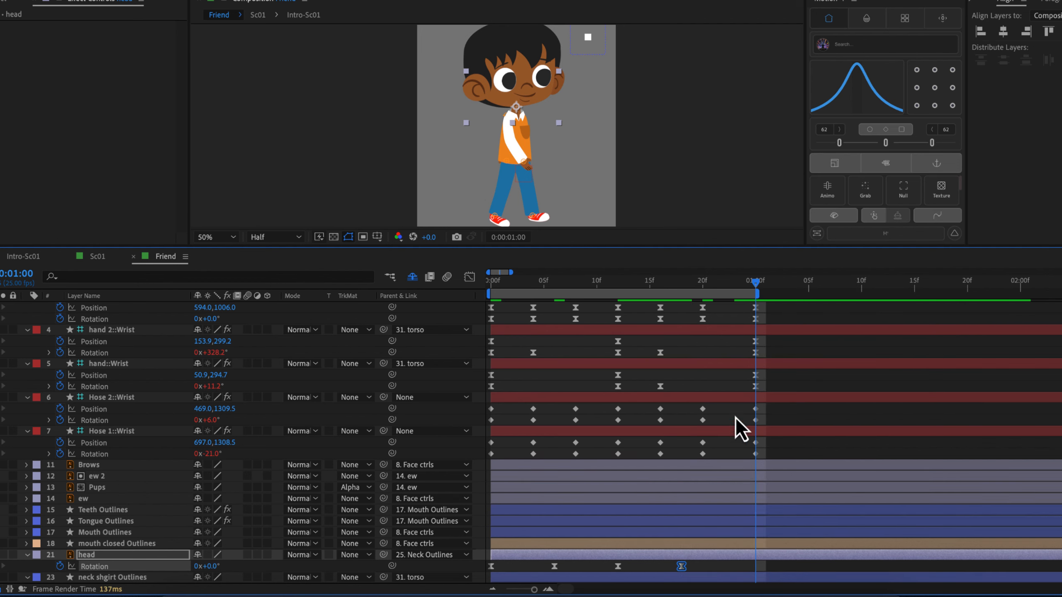
pyautogui.click(491, 567)
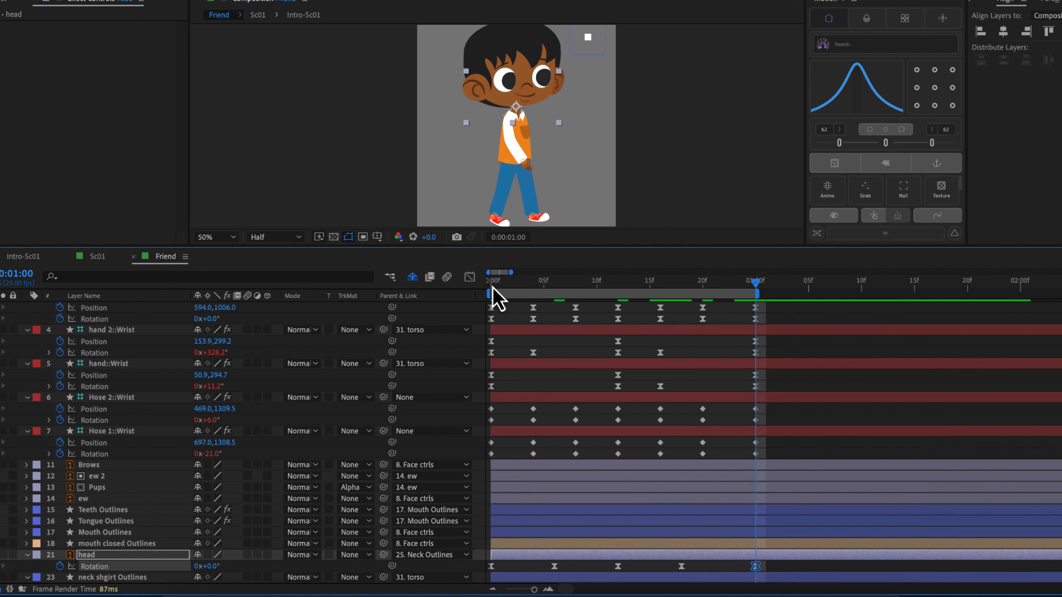
pyautogui.moveTo(493, 286); pyautogui.dragTo(738, 362)
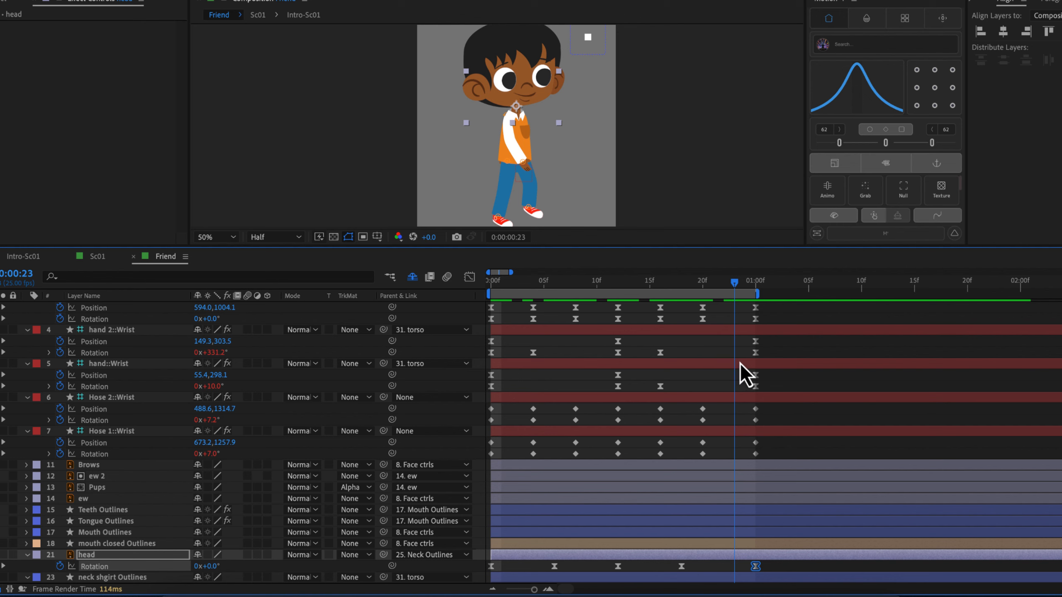
pyautogui.press('space')
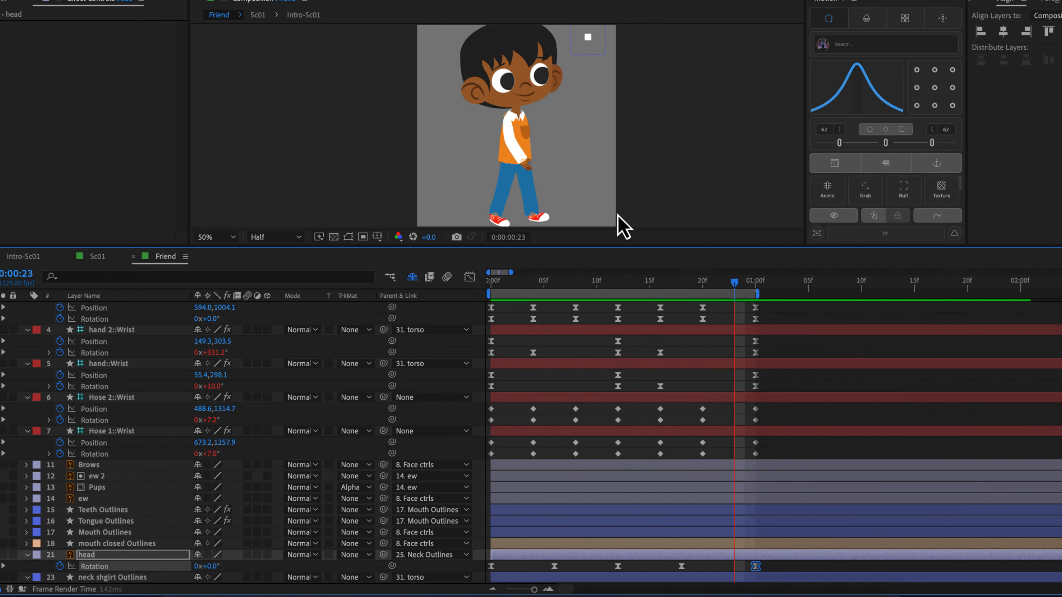
pyautogui.press('space')
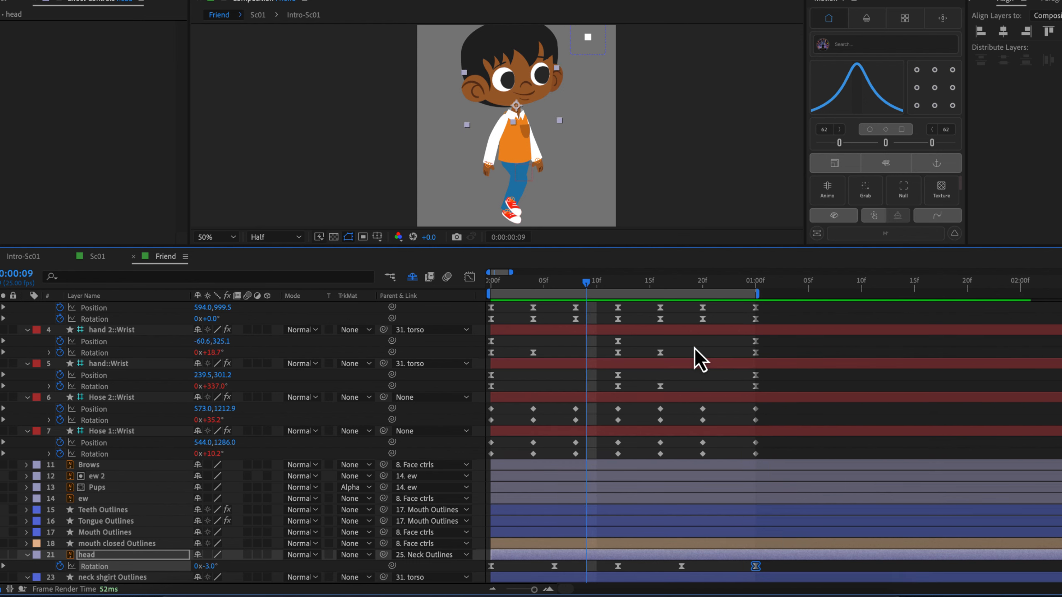
# Replace the head layer's Rotation keyframe at 0:00:01:00 with a copy of the -4.0° keyframe at 0:00:00:00
pyautogui.click(694, 347)
pyautogui.moveTo(583, 285); pyautogui.dragTo(724, 330)
pyautogui.press('k')
pyautogui.click(490, 567)
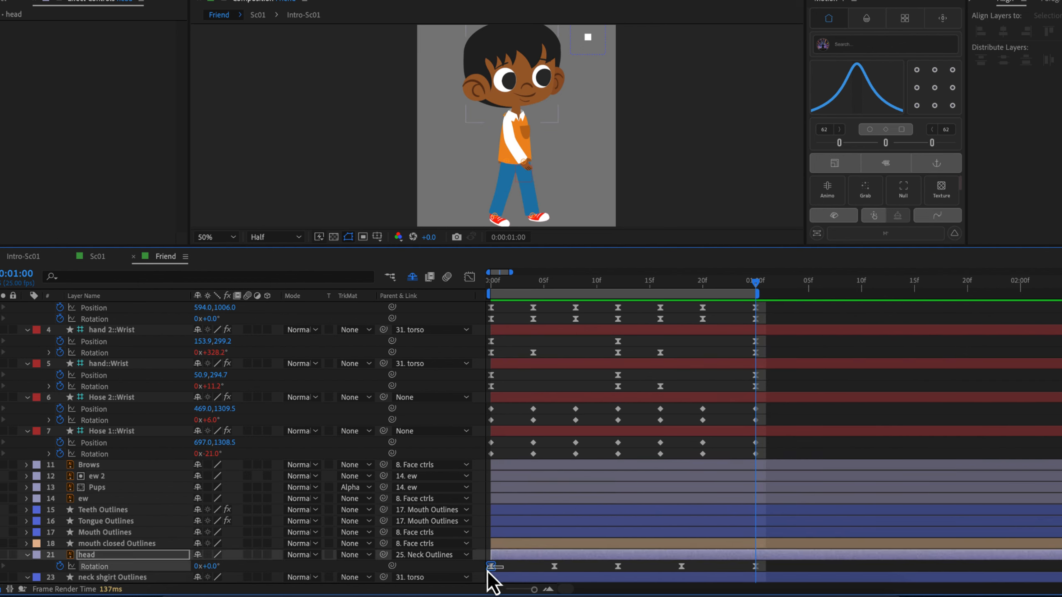
pyautogui.hotkey('ctrl', 'c')
pyautogui.hotkey('ctrl', 'v')
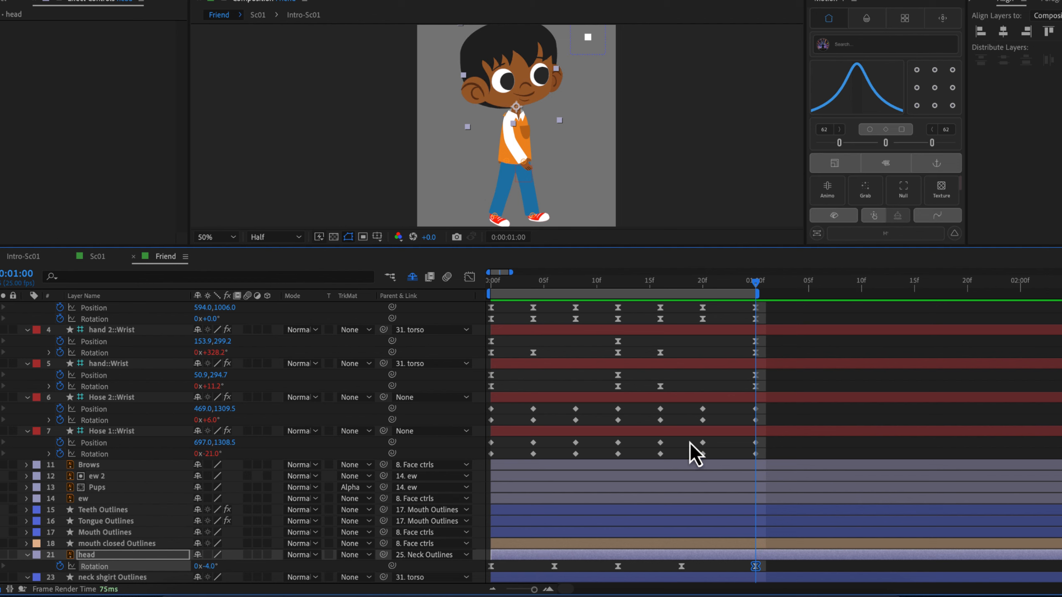
# Compare the first and last frames of the walk cycle and play it back, stopping at 0:00:00:09
pyautogui.click(724, 570)
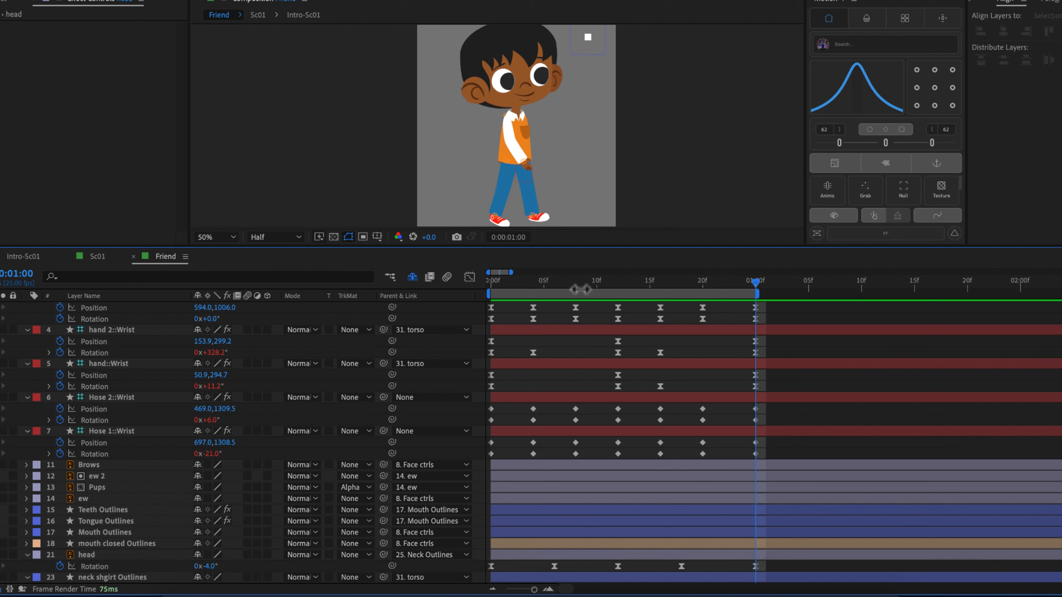
pyautogui.click(490, 285)
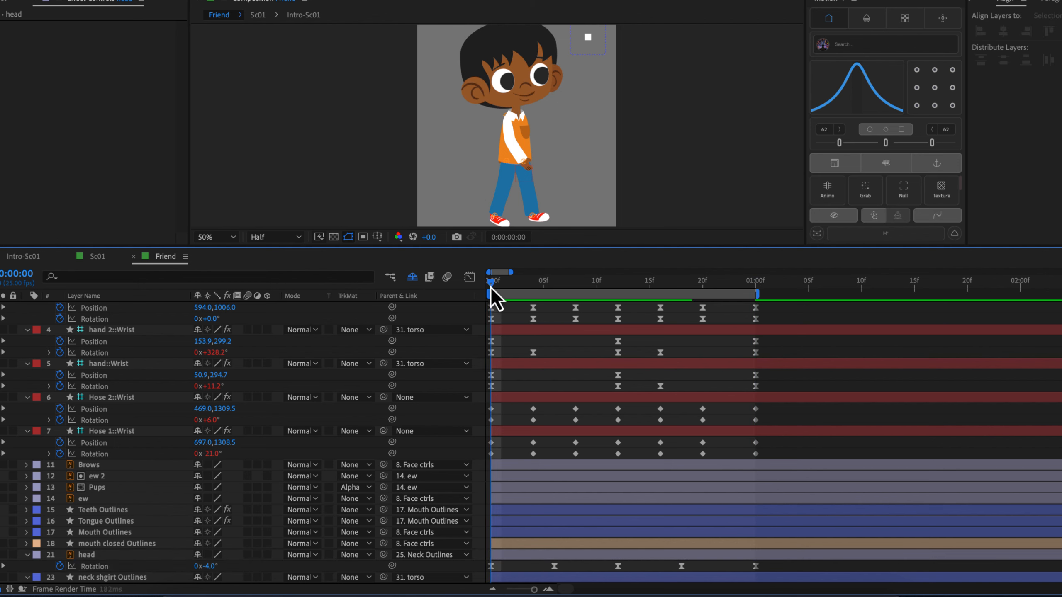
pyautogui.click(754, 286)
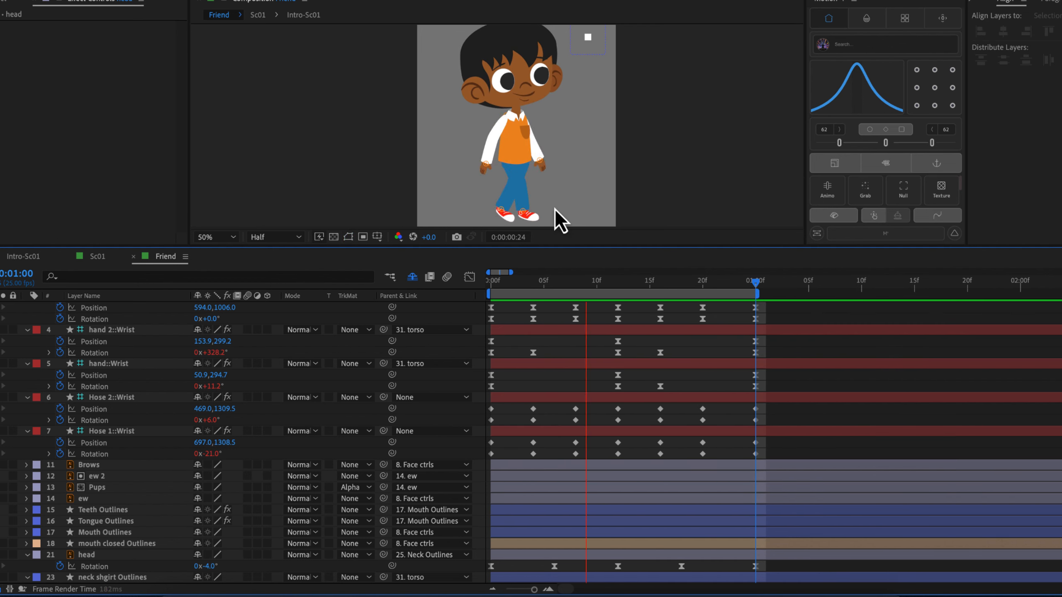
pyautogui.press('space')
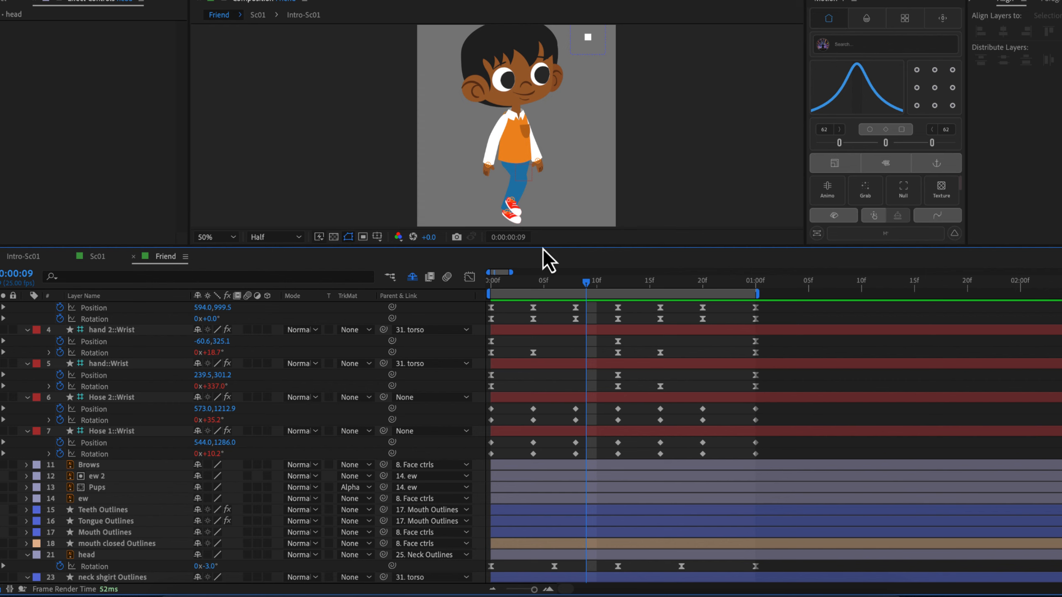
# Select the Face controller and give it an eased Position keyframe of 0.0, 0.0 at 0:00:00:00
pyautogui.moveTo(542, 247); pyautogui.dragTo(545, 319)
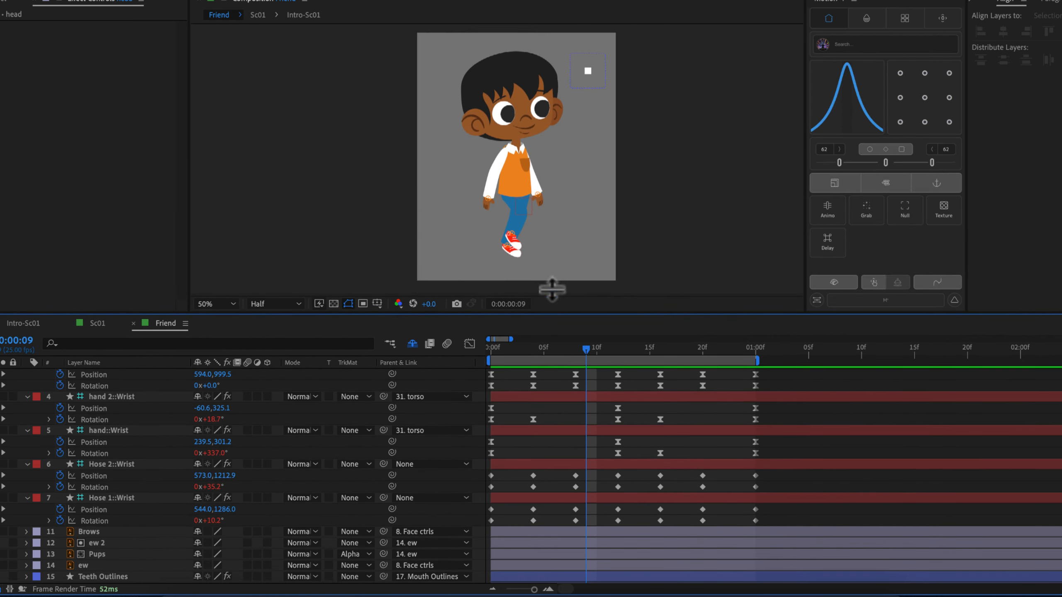
pyautogui.click(590, 75)
pyautogui.scroll(2, 547, 387)
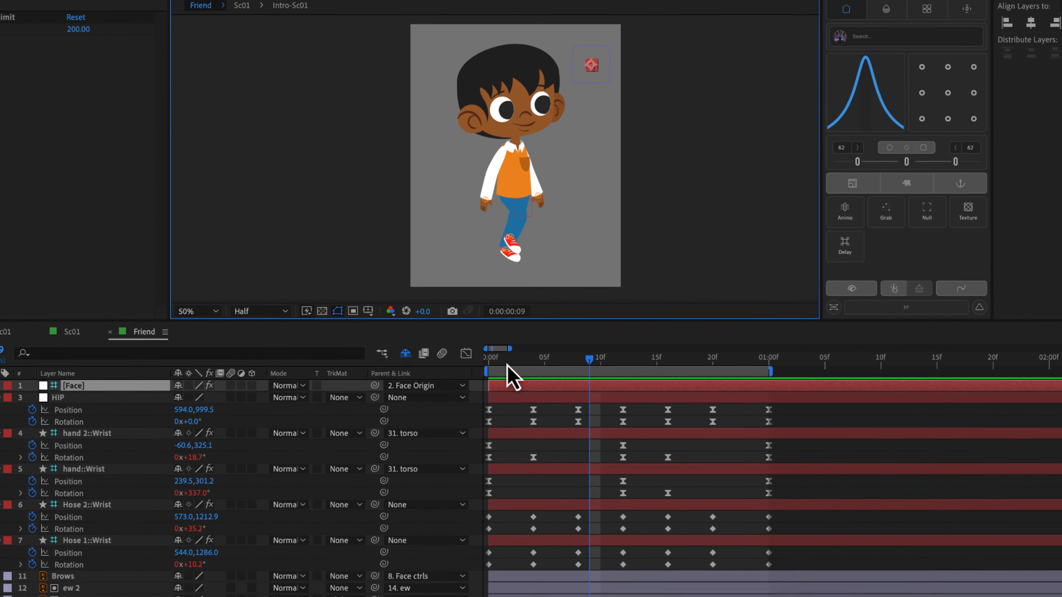
pyautogui.click(487, 352)
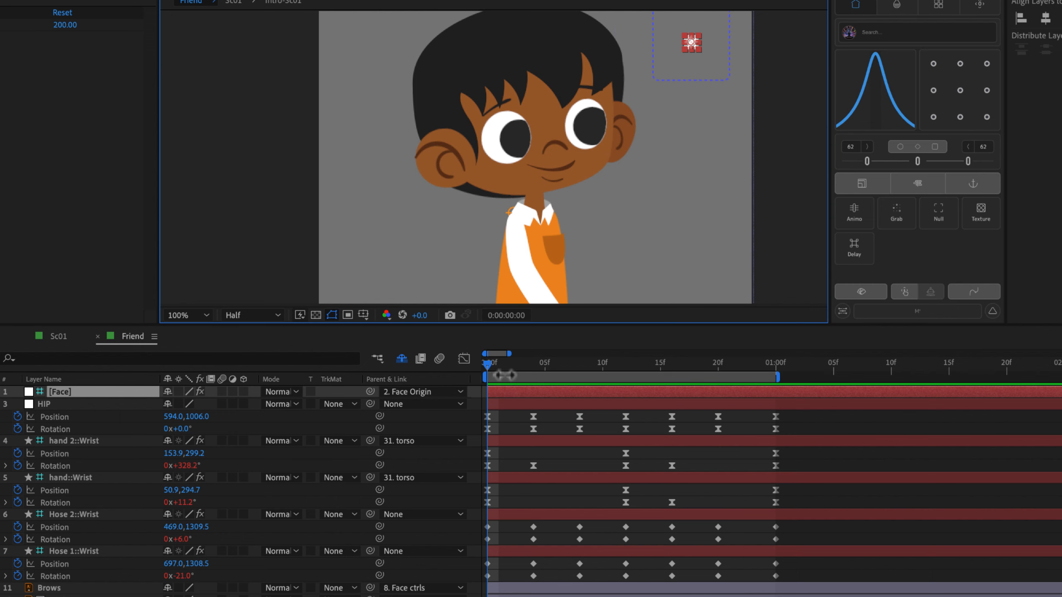
pyautogui.hotkey('alt', 'shift', 'p')
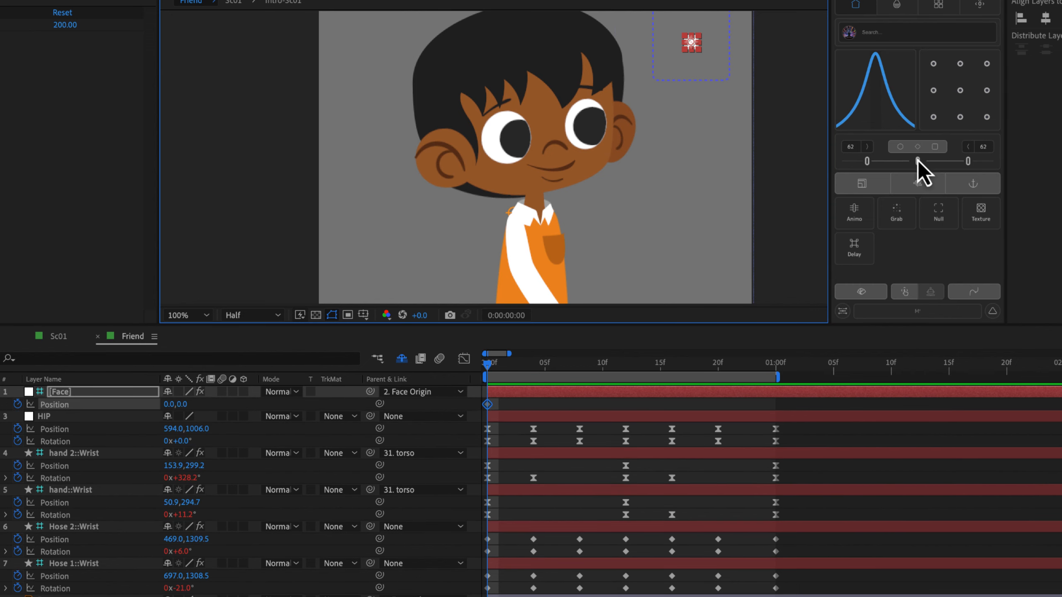
pyautogui.click(918, 178)
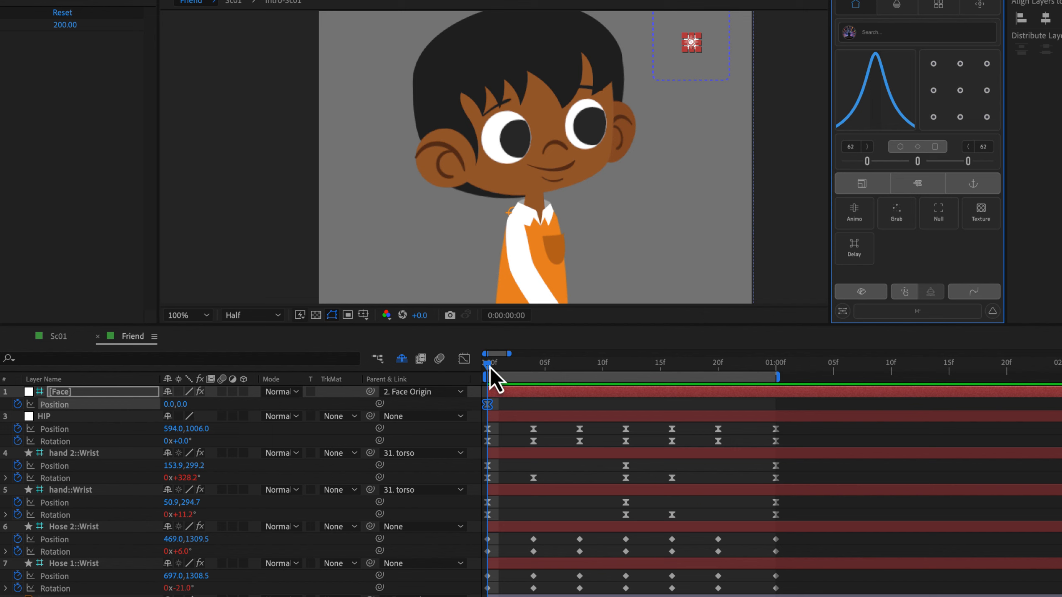
# Add a Face controller Position keyframe of 0.0, 90.0 at 0:00:00:06 and shift its first keyframe to 0.0, -61.0 at 0:00:00:00
pyautogui.moveTo(489, 367); pyautogui.dragTo(556, 377)
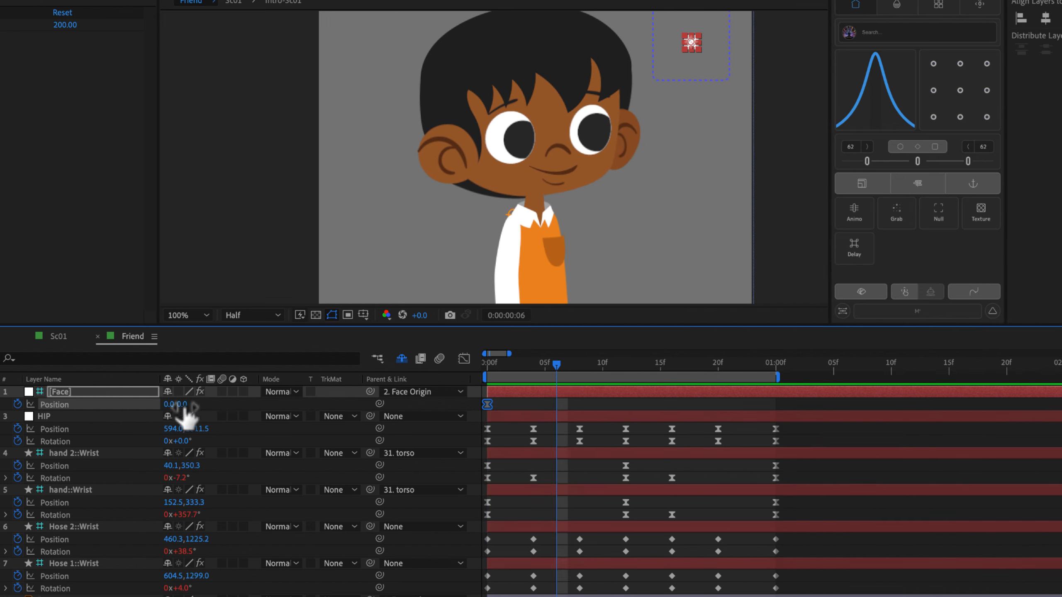
pyautogui.moveTo(183, 404); pyautogui.dragTo(247, 408)
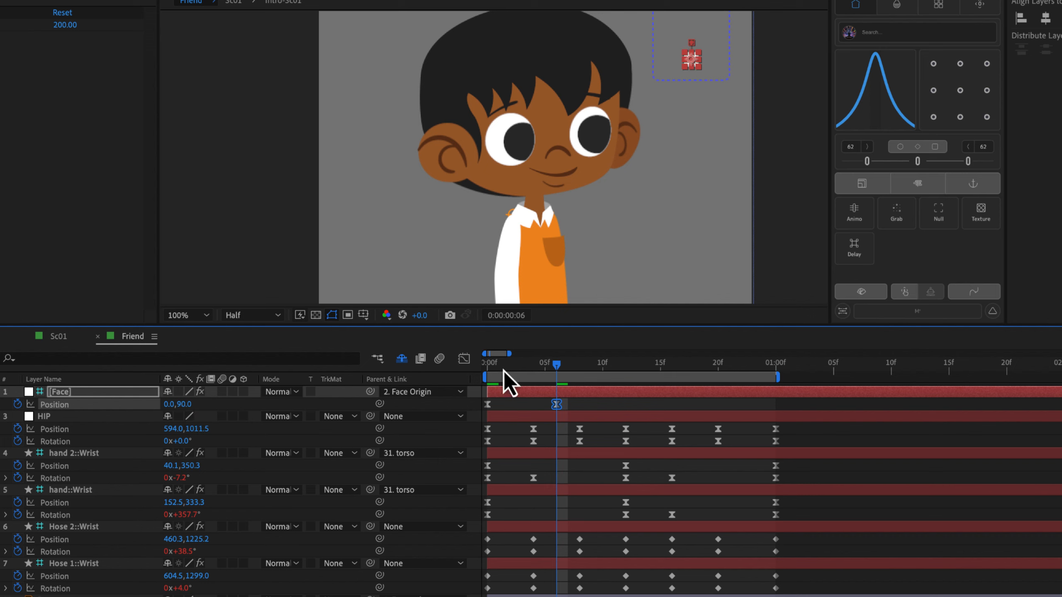
pyautogui.click(489, 365)
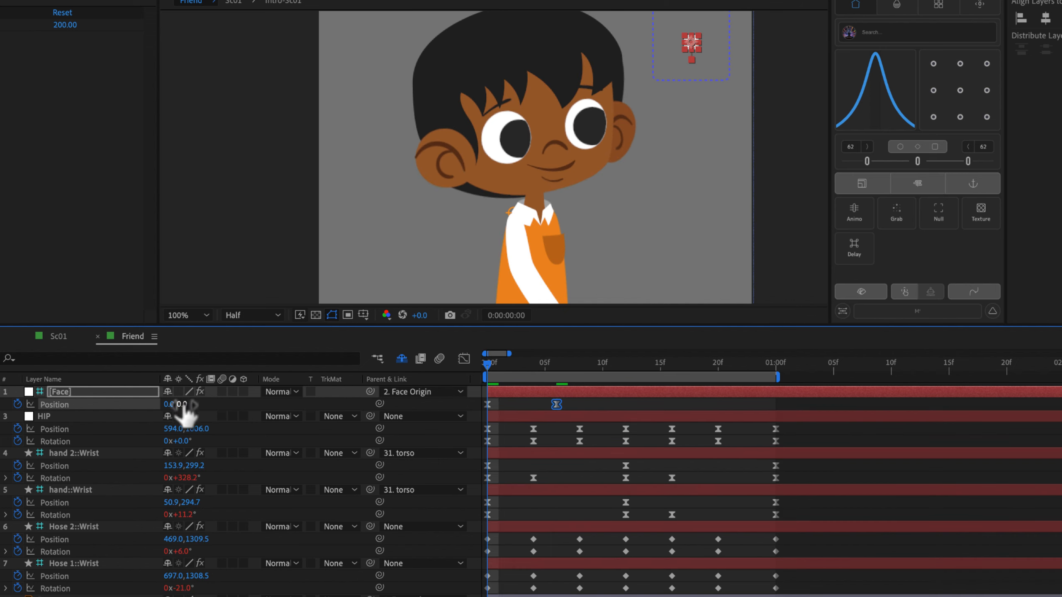
pyautogui.moveTo(182, 405); pyautogui.dragTo(135, 409)
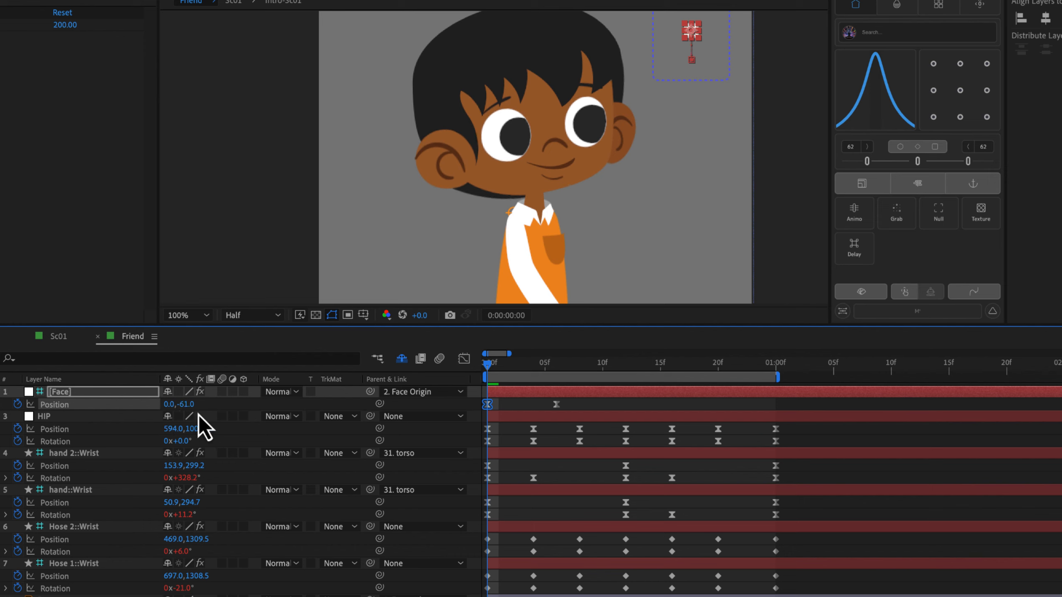
# Refine the Face controller's vertical Position values to -60 at 0:00:00:00 and 60 at 0:00:00:06
pyautogui.click(185, 404)
pyautogui.click(549, 406)
pyautogui.moveTo(551, 367); pyautogui.dragTo(557, 367)
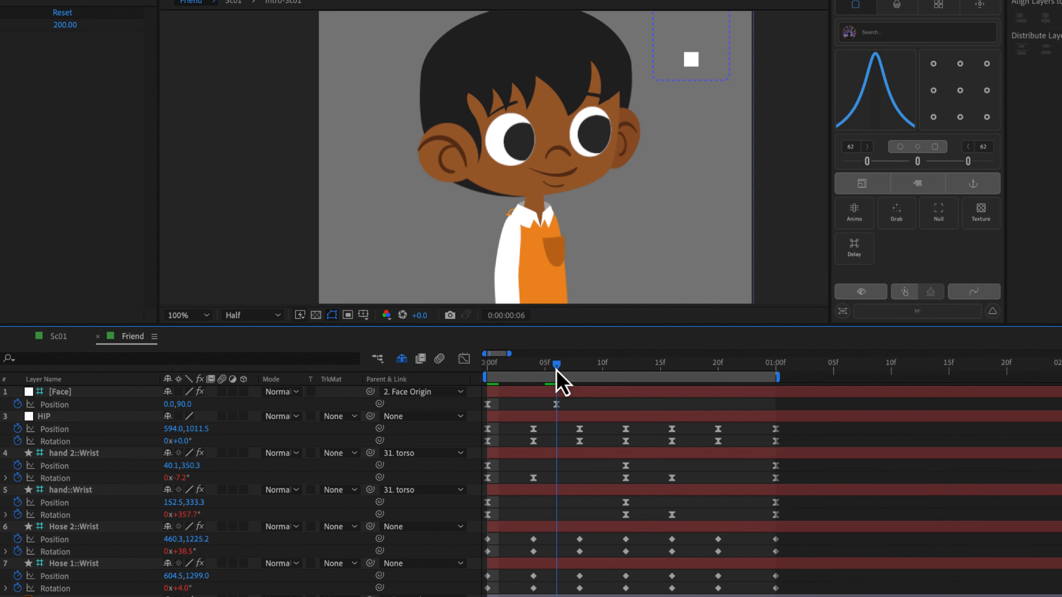
pyautogui.click(184, 404)
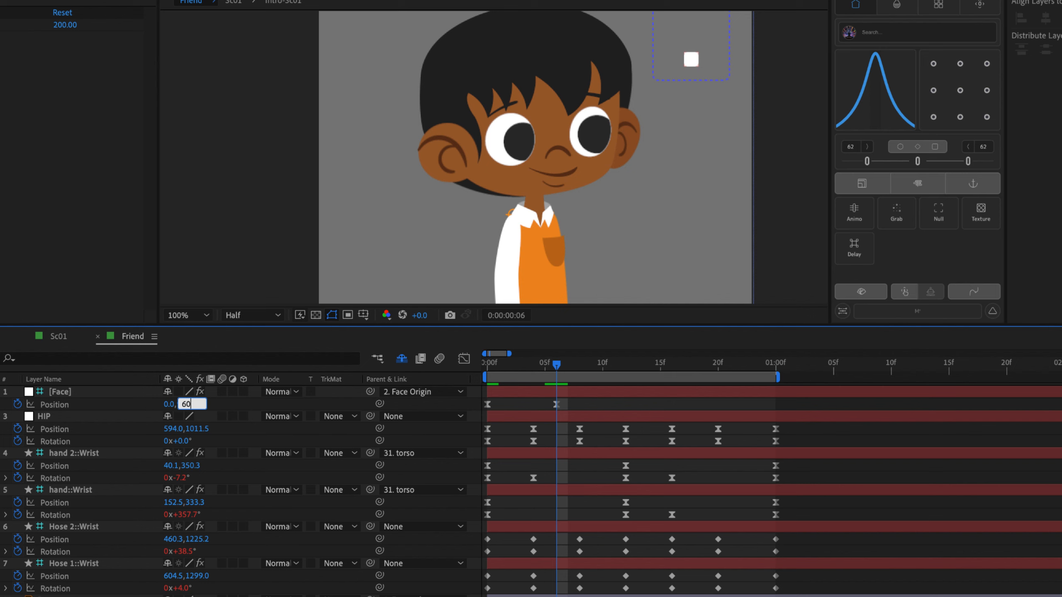
pyautogui.press('Return')
pyautogui.click(574, 407)
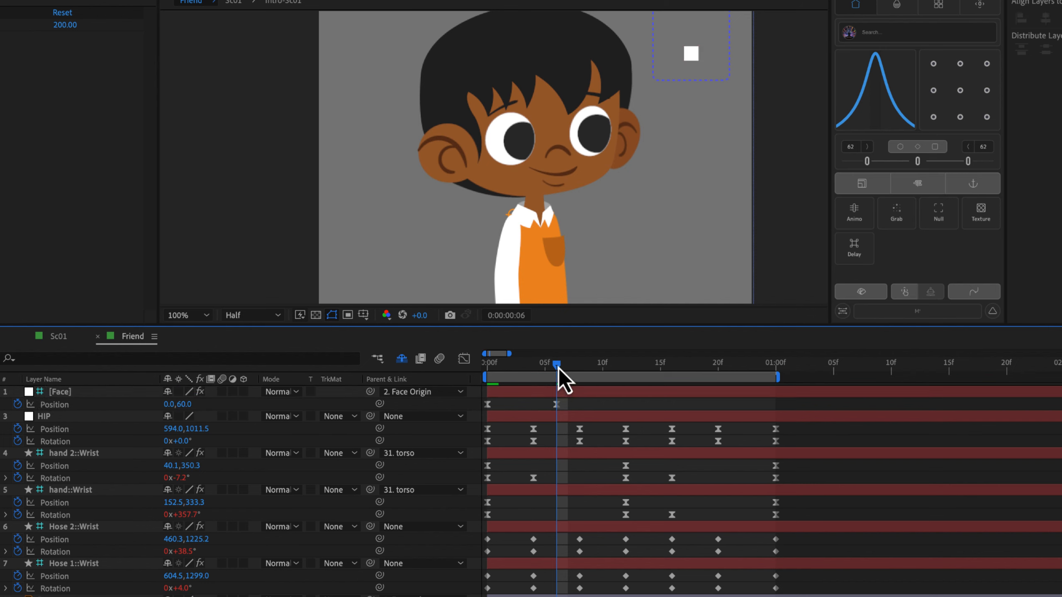
# Copy the Face controller's first Position keyframe to 0:00:00:12
pyautogui.moveTo(569, 368); pyautogui.dragTo(626, 377)
pyautogui.click(492, 409)
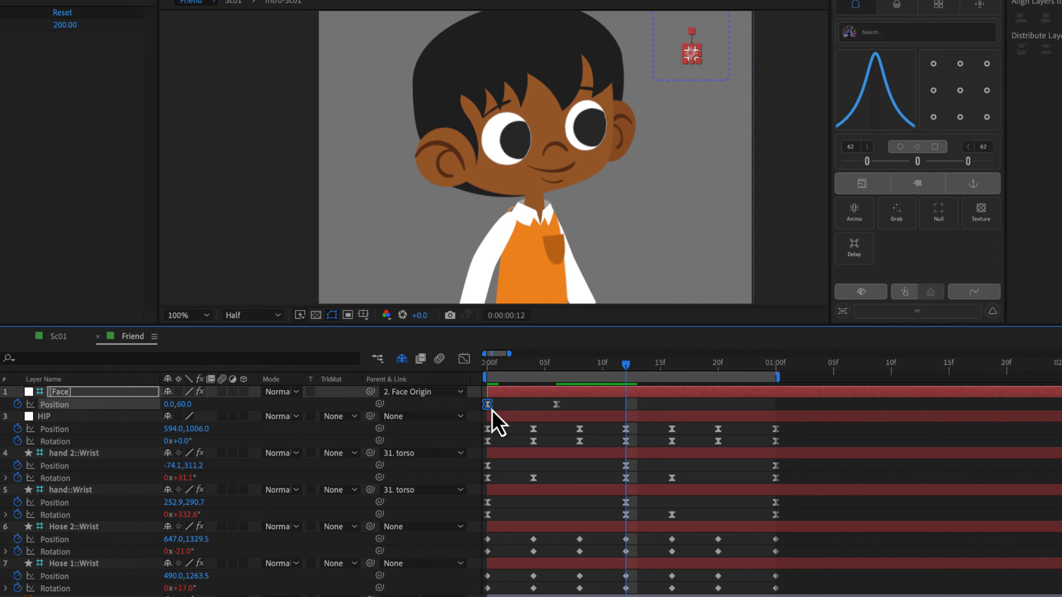
pyautogui.hotkey('ctrl', 'c')
pyautogui.hotkey('ctrl', 'v')
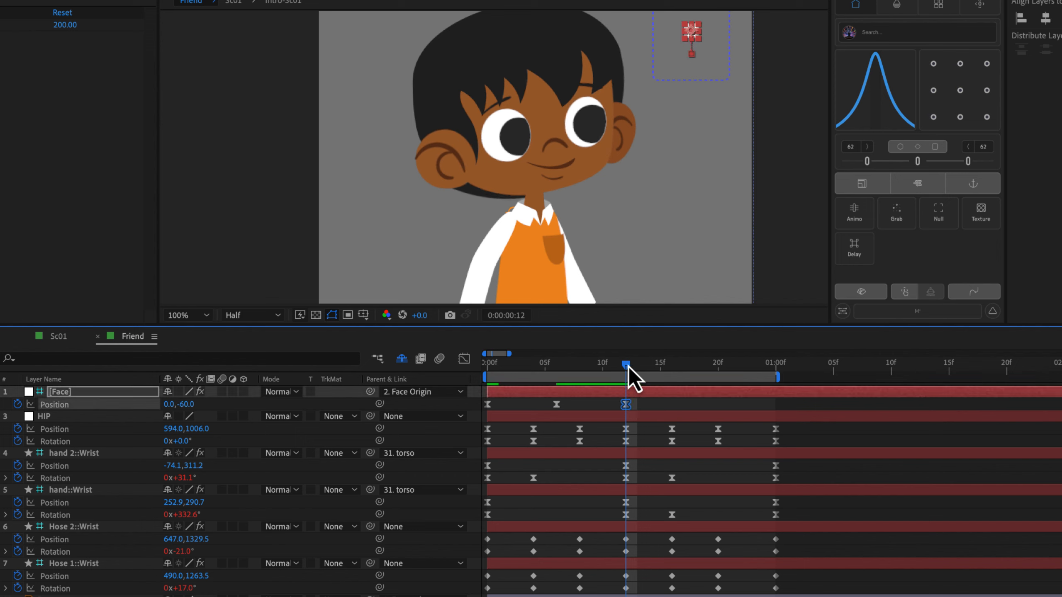
# Move the current time to 0:00:00:18 to continue the Face controller's Position keyframes
pyautogui.moveTo(629, 367); pyautogui.dragTo(703, 395)
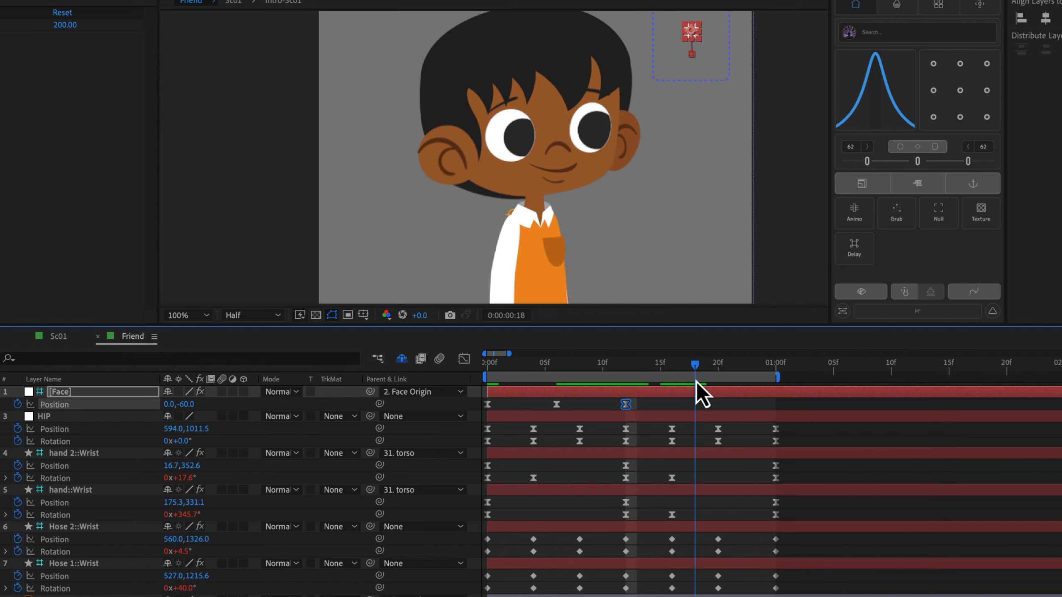